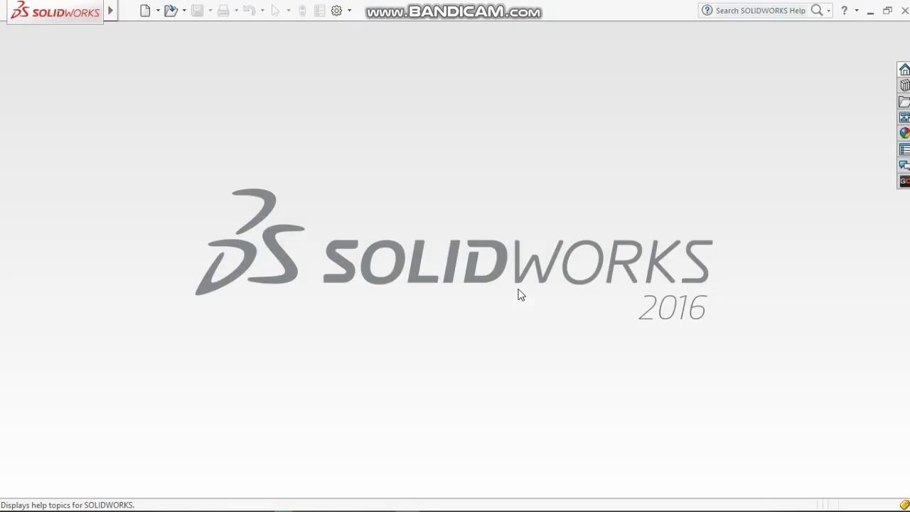
# Step: Open the New SOLIDWORKS Document dialog from the New button's dropdown
pyautogui.click(159, 12)
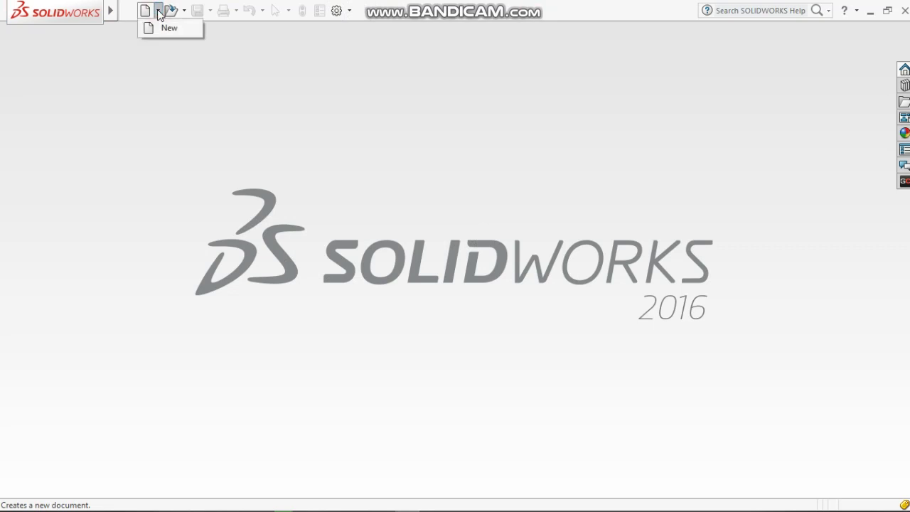
pyautogui.click(168, 29)
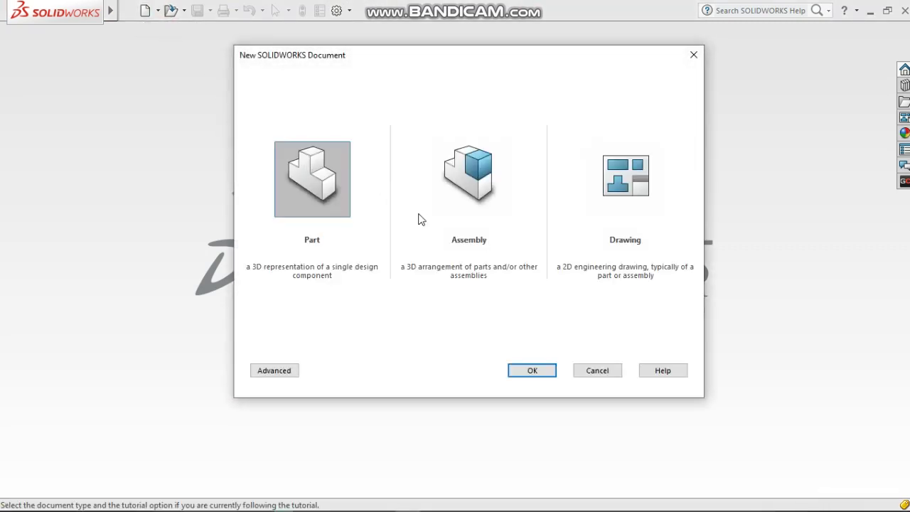
# Step: Create a new part and start a sketch on the Front Plane
pyautogui.click(526, 370)
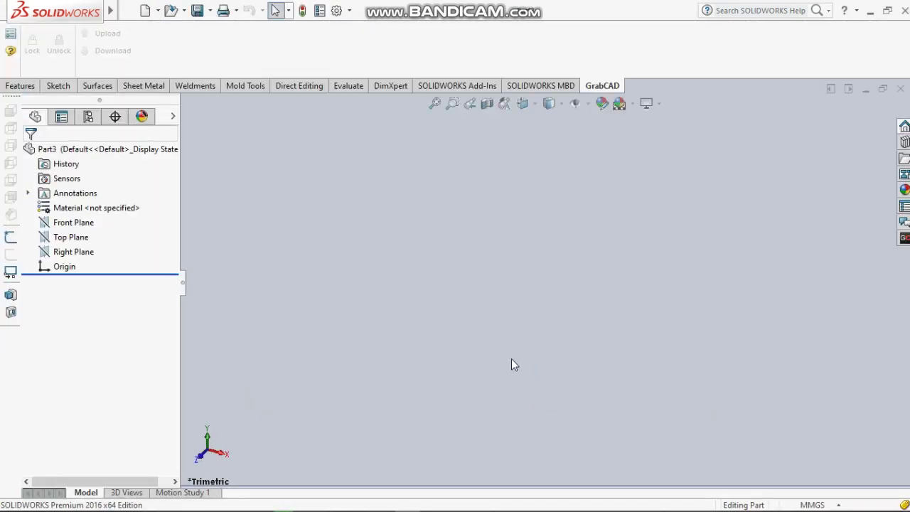
pyautogui.moveTo(114, 253); pyautogui.dragTo(72, 220)
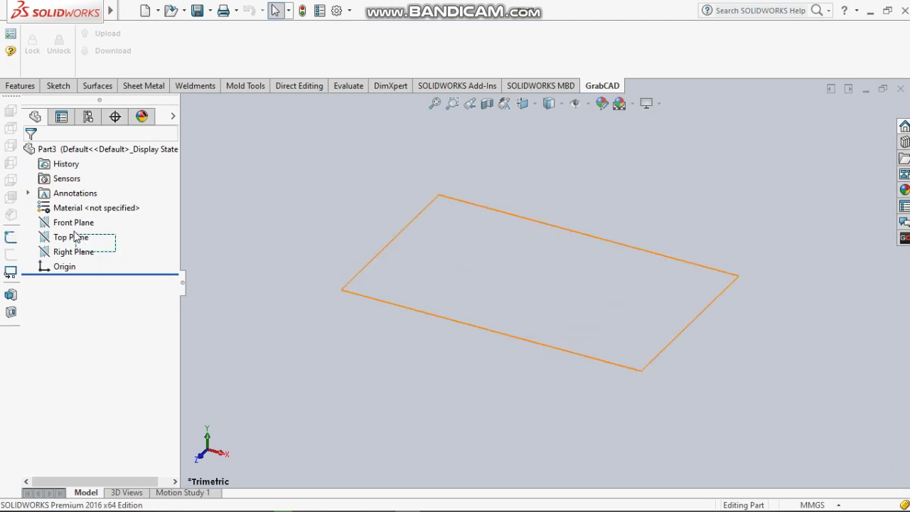
pyautogui.click(71, 226)
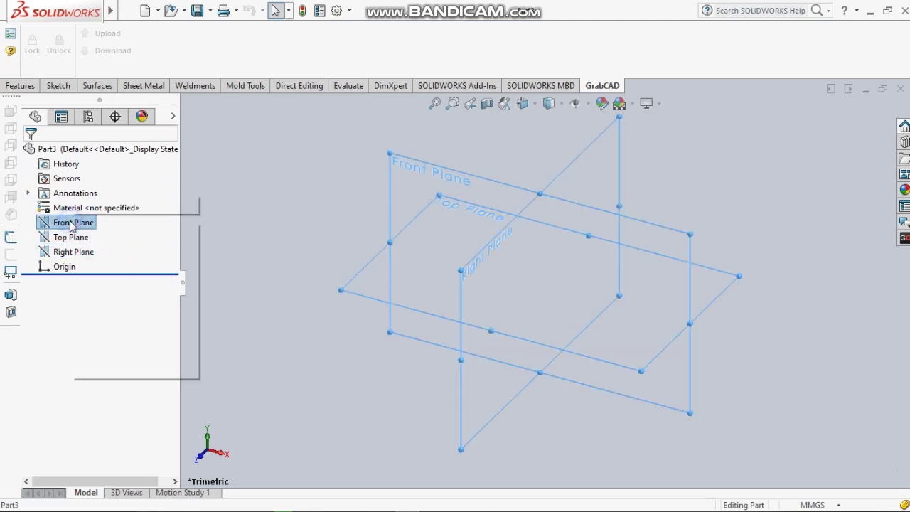
pyautogui.rightClick(71, 225)
pyautogui.click(80, 202)
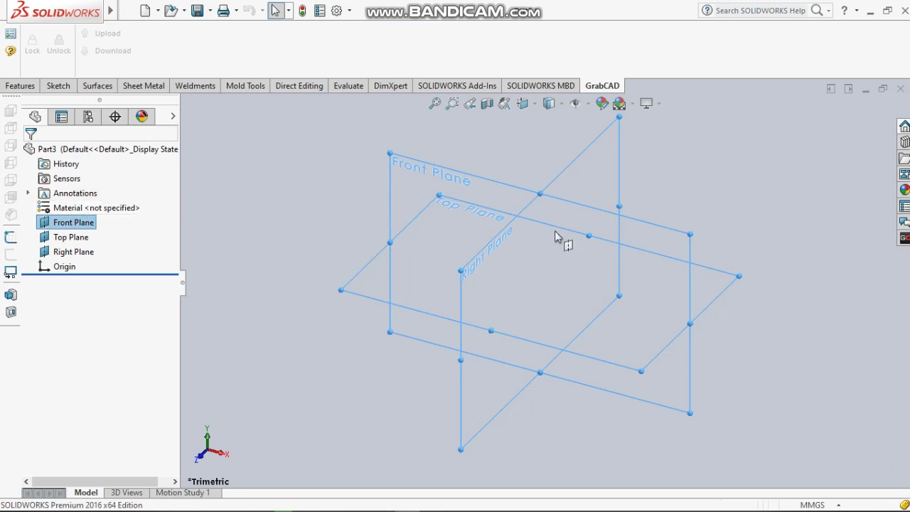
pyautogui.click(668, 245)
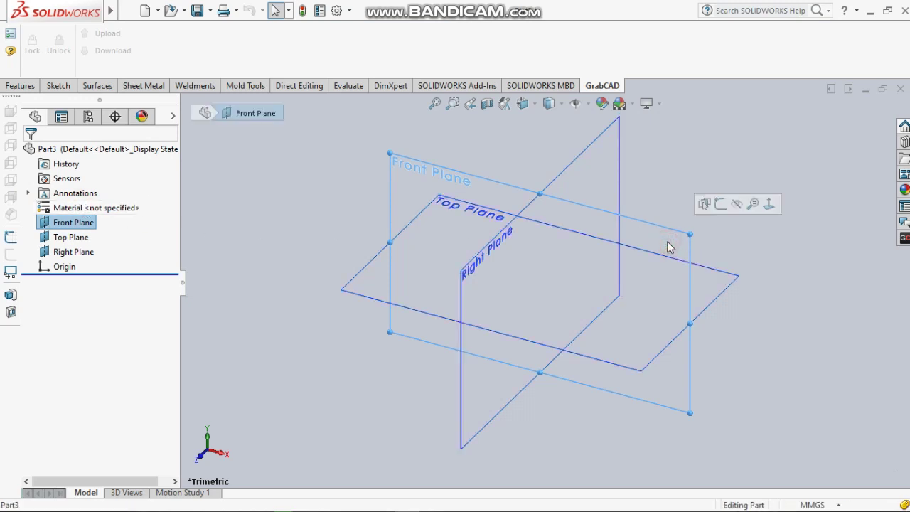
pyautogui.click(719, 204)
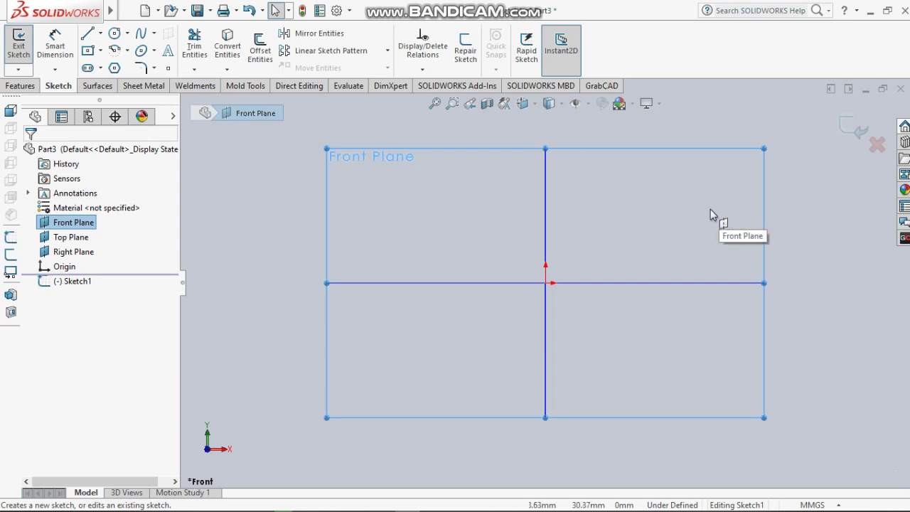
# Step: Draw a circle centred on the origin and set its radius to 260 mm
pyautogui.click(115, 35)
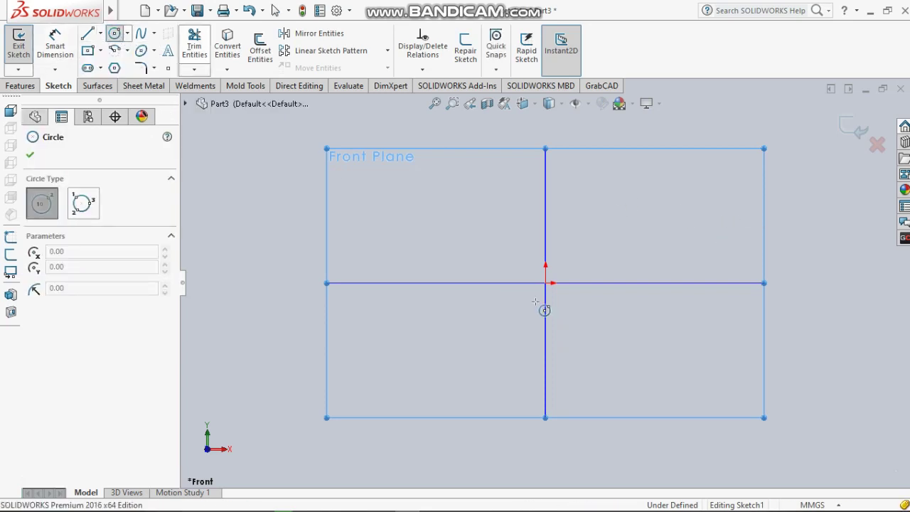
pyautogui.click(546, 283)
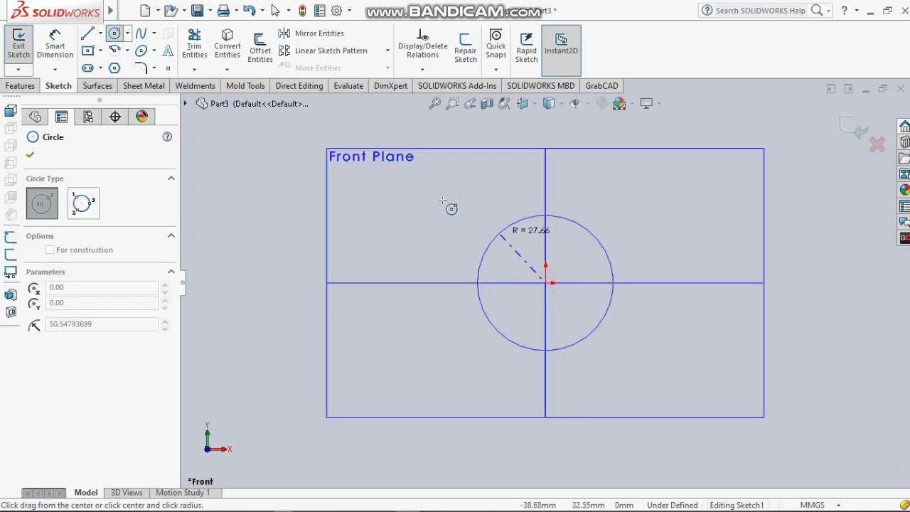
pyautogui.click(441, 196)
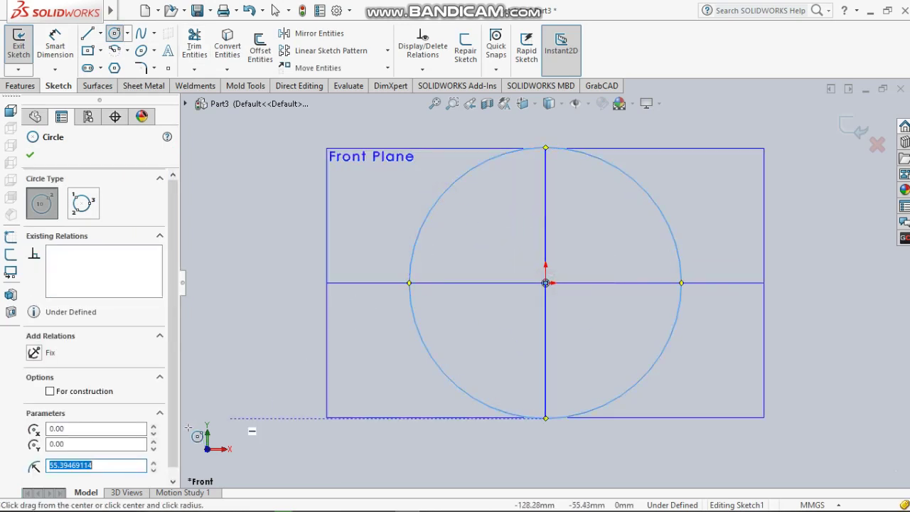
pyautogui.click(140, 463)
pyautogui.write('260')
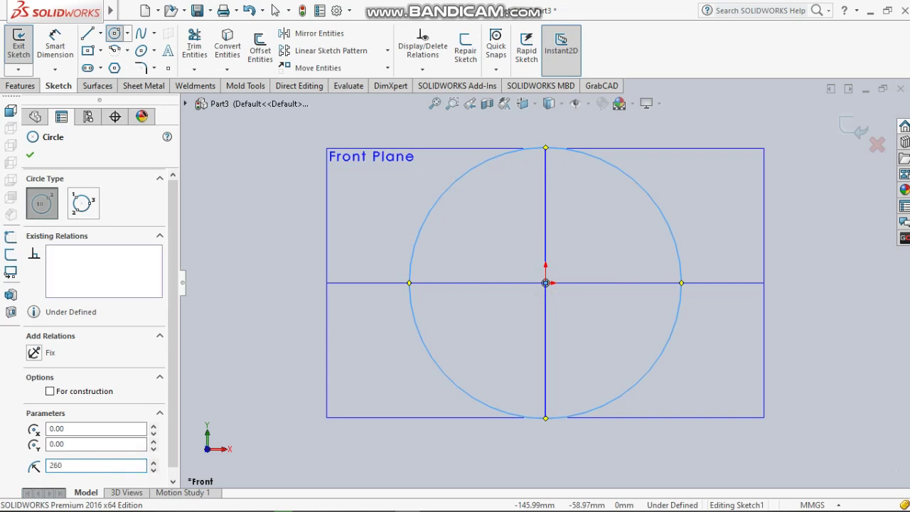
pyautogui.press('Return')
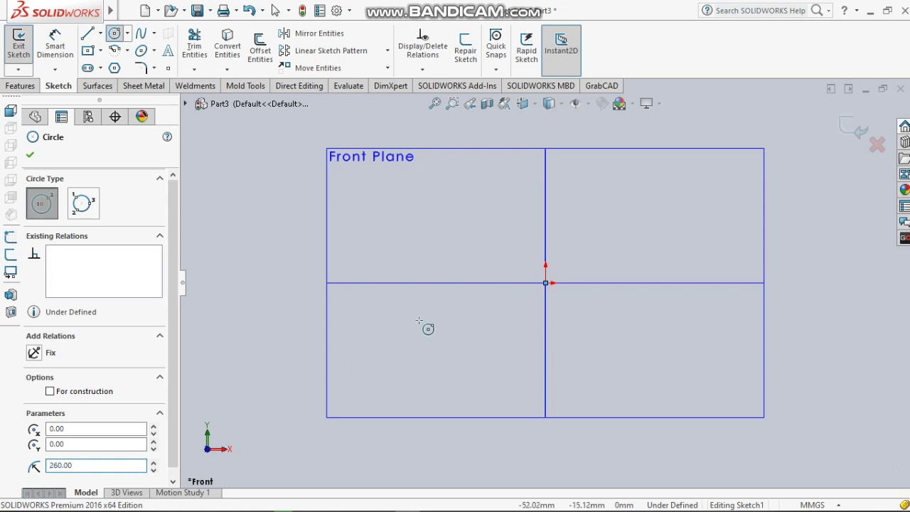
pyautogui.scroll(-3, 455, 299)
pyautogui.press('f')
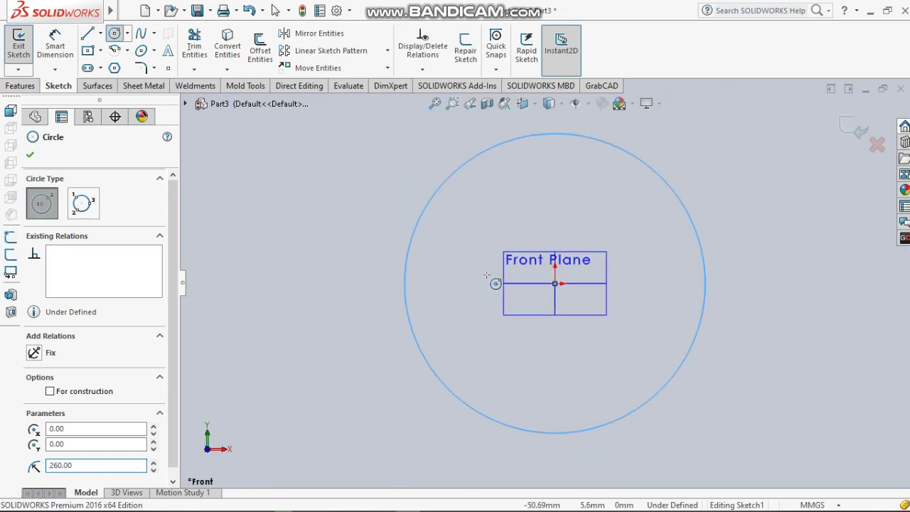
pyautogui.scroll(2, 644, 331)
pyautogui.scroll(-2, 644, 331)
pyautogui.scroll(1, 644, 327)
pyautogui.press('Escape')
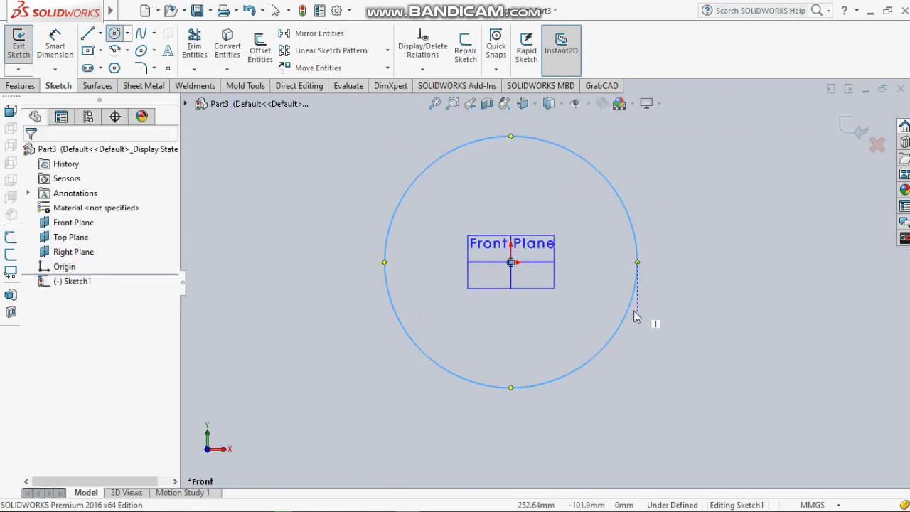
pyautogui.press('Escape')
# Step: Draw two centerlines from the origin, one to the left and one downward, past the circle
pyautogui.click(100, 33)
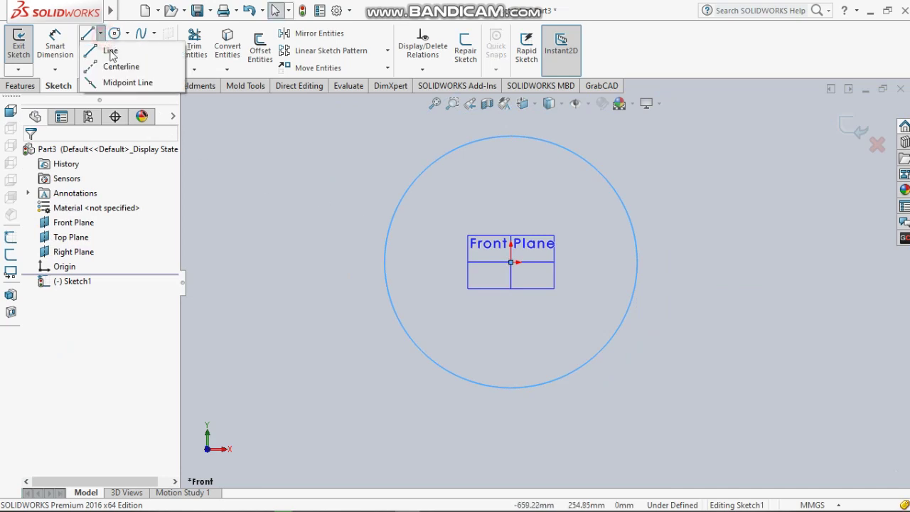
pyautogui.click(117, 64)
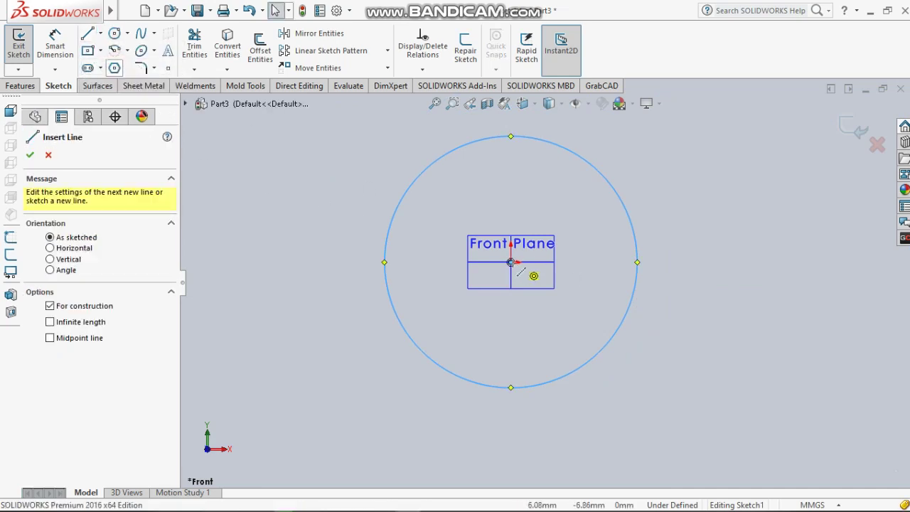
pyautogui.click(511, 263)
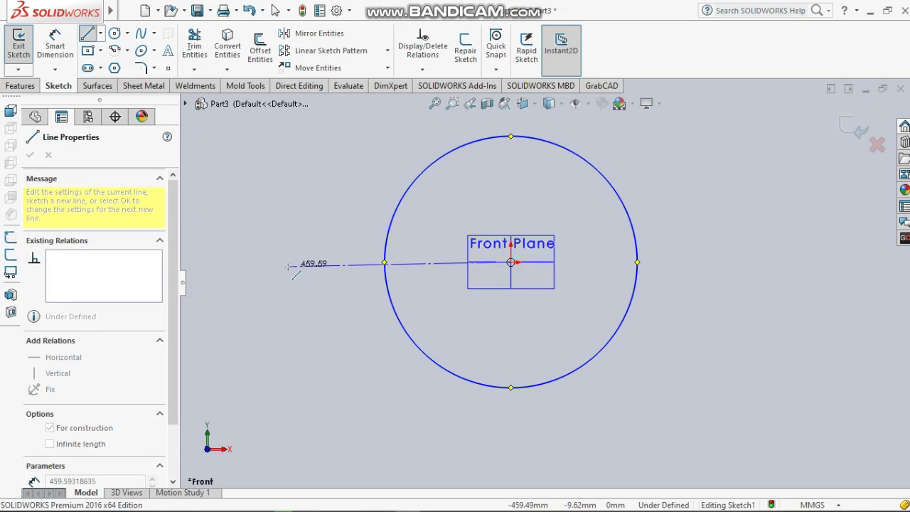
pyautogui.click(290, 262)
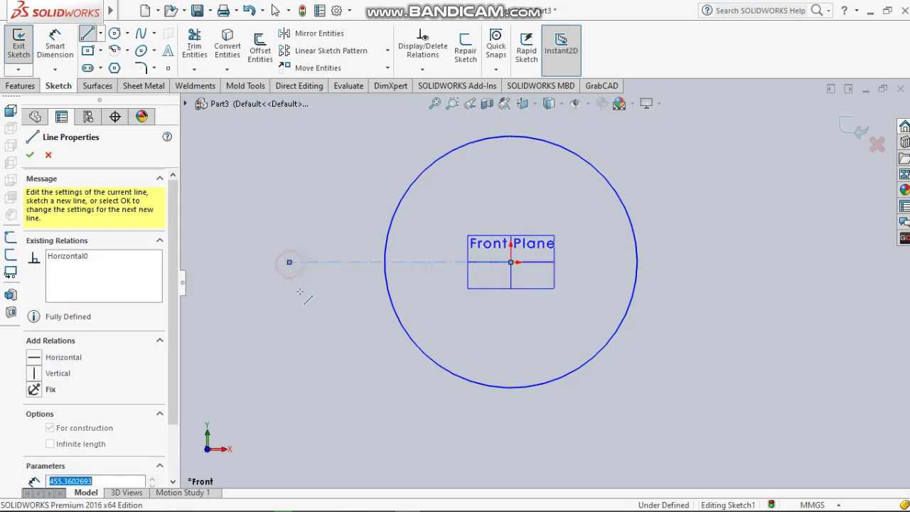
pyautogui.press('Escape')
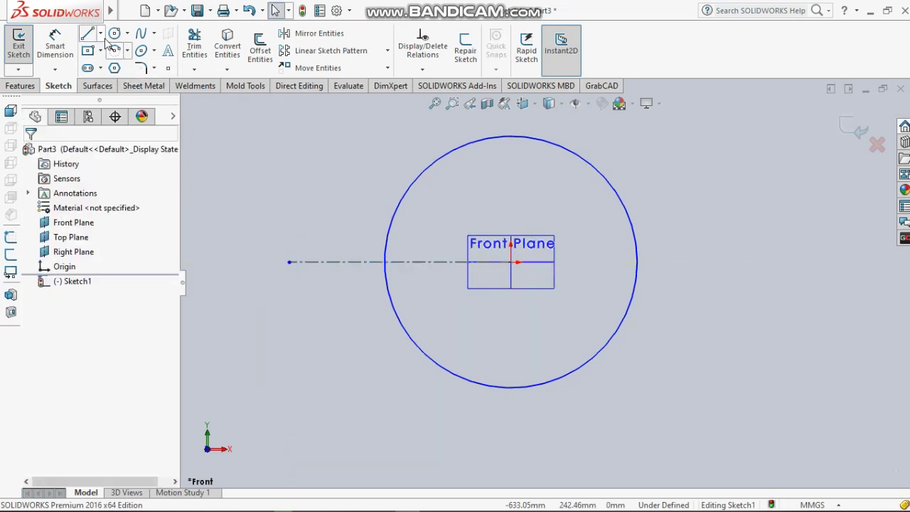
pyautogui.click(100, 33)
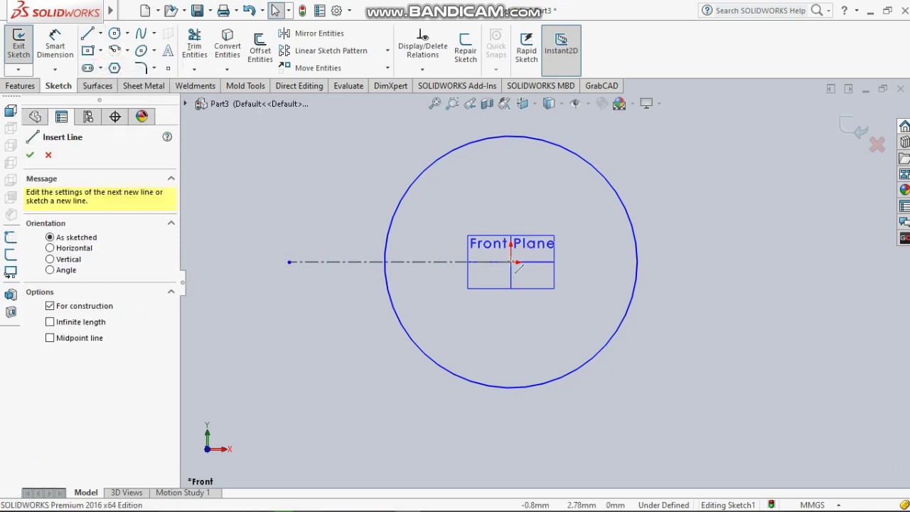
pyautogui.click(511, 262)
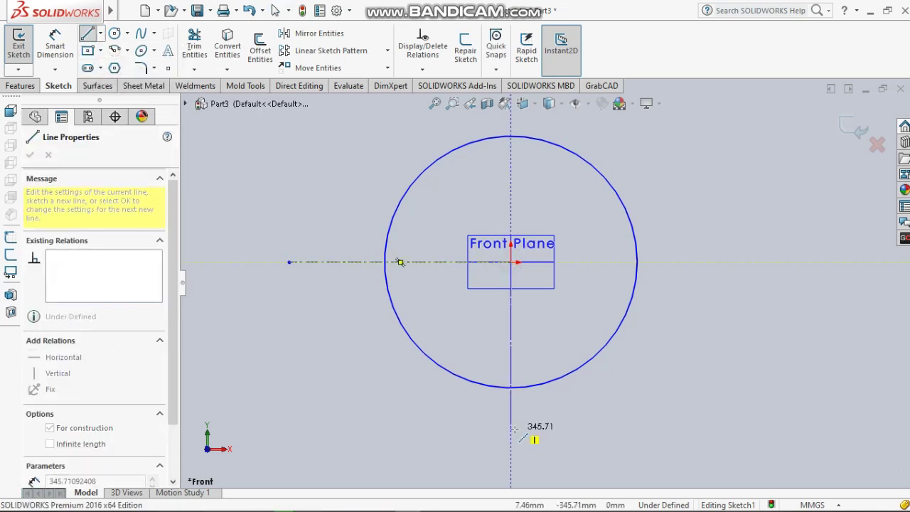
pyautogui.click(512, 429)
pyautogui.press('Escape')
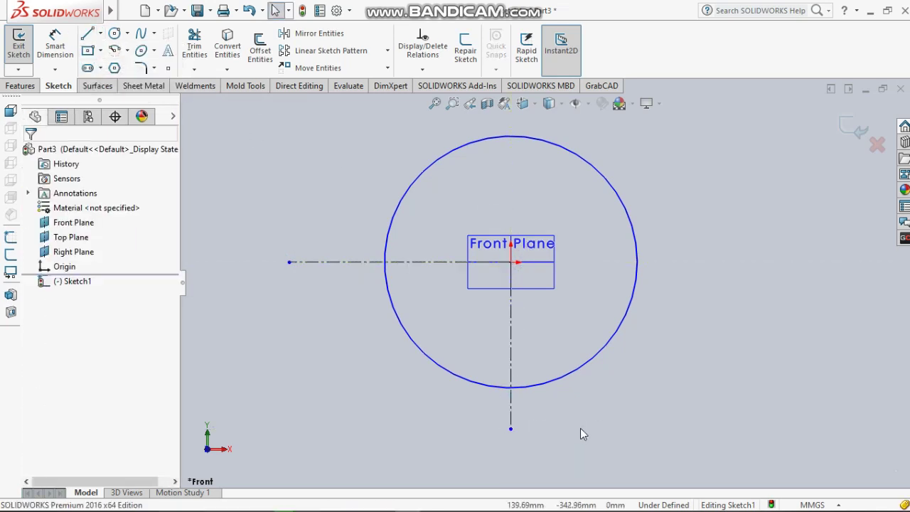
# Step: Trim the circle to its lower-left quarter arc and dimension it R260
pyautogui.click(203, 50)
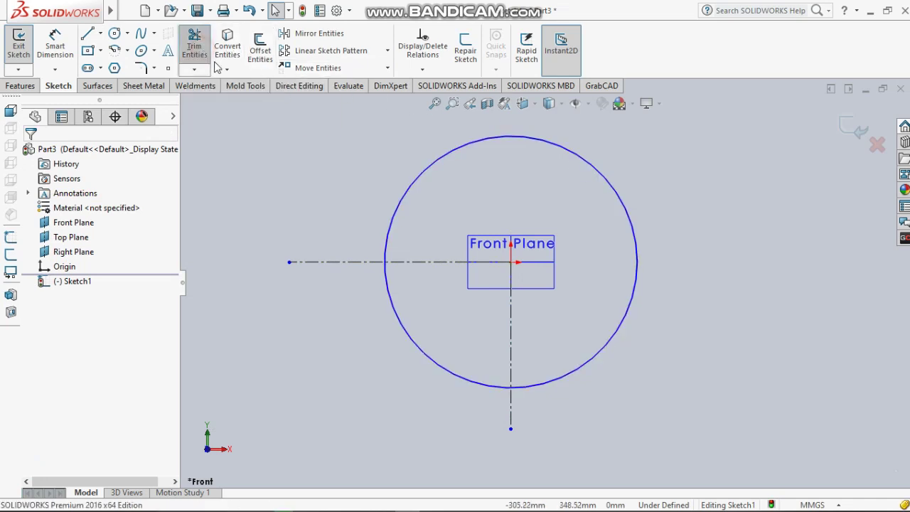
pyautogui.click(417, 177)
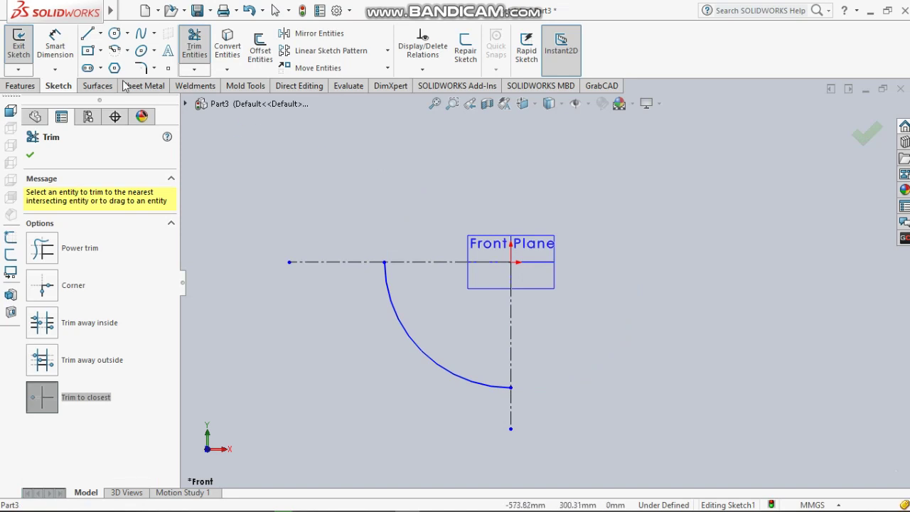
pyautogui.click(61, 50)
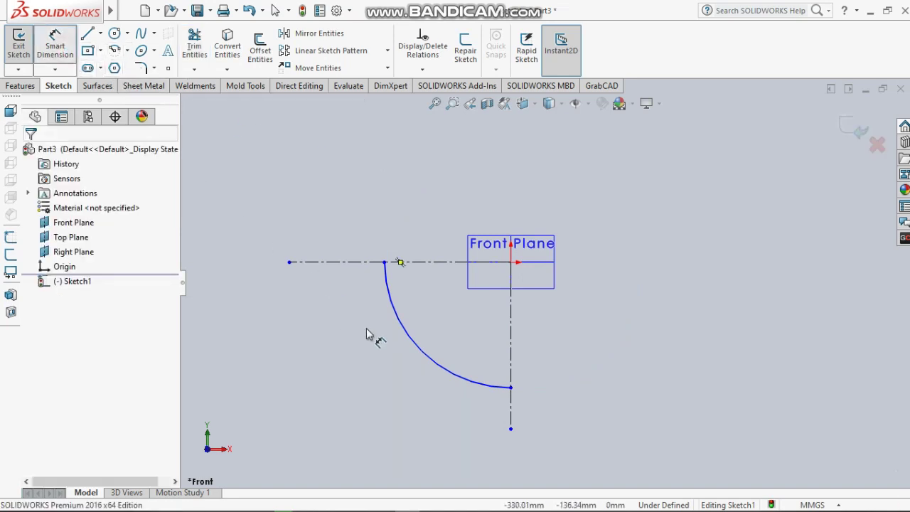
pyautogui.click(403, 331)
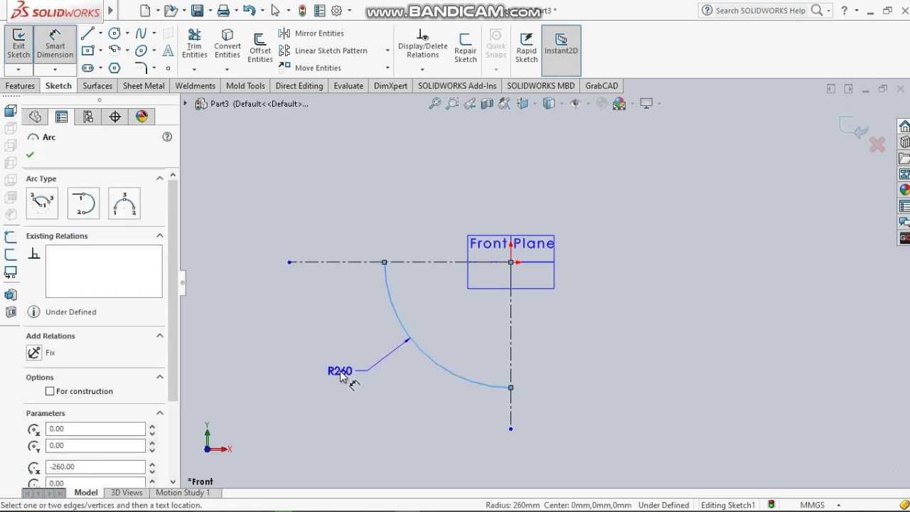
pyautogui.click(344, 359)
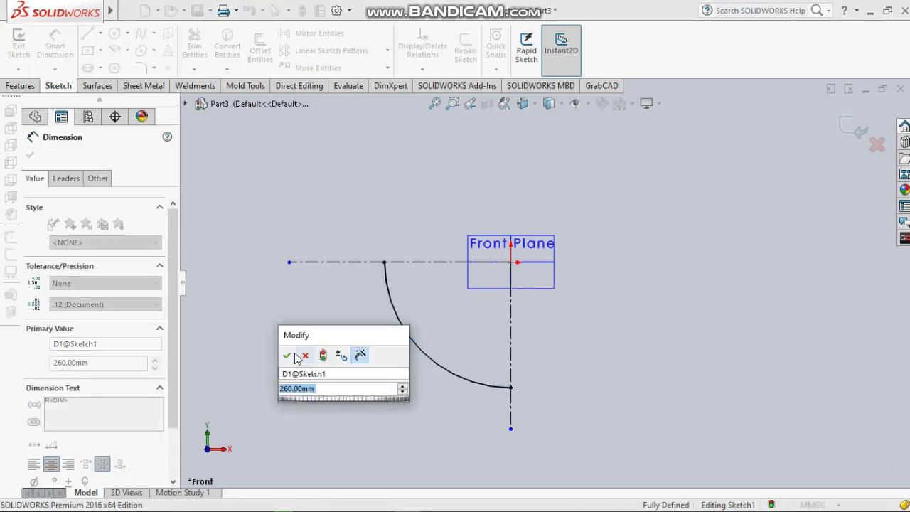
pyautogui.click(288, 355)
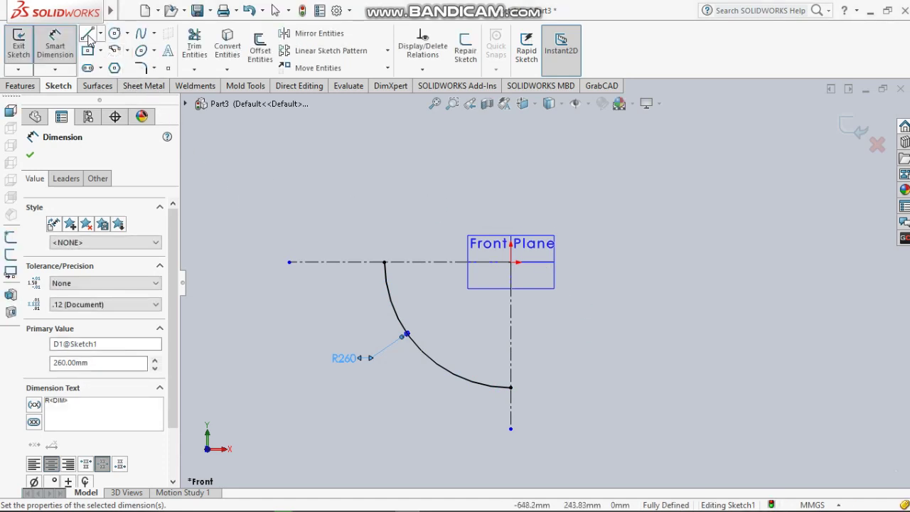
# Step: Draw a vertical line up from the arc's top end and check the reference drawing
pyautogui.click(384, 261)
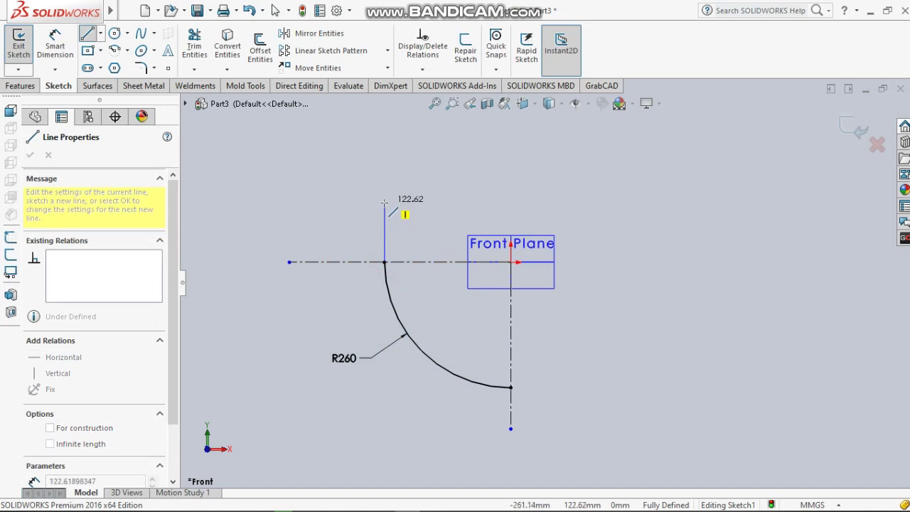
pyautogui.click(385, 203)
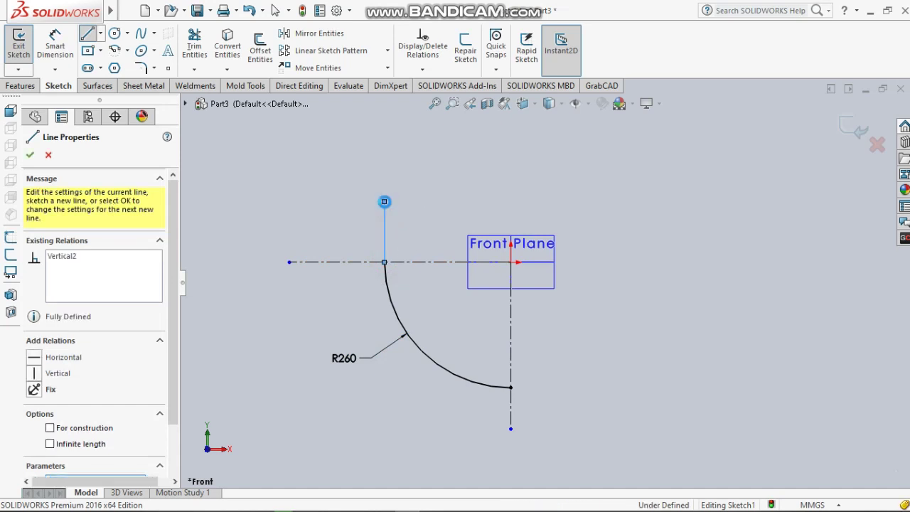
pyautogui.press('Escape')
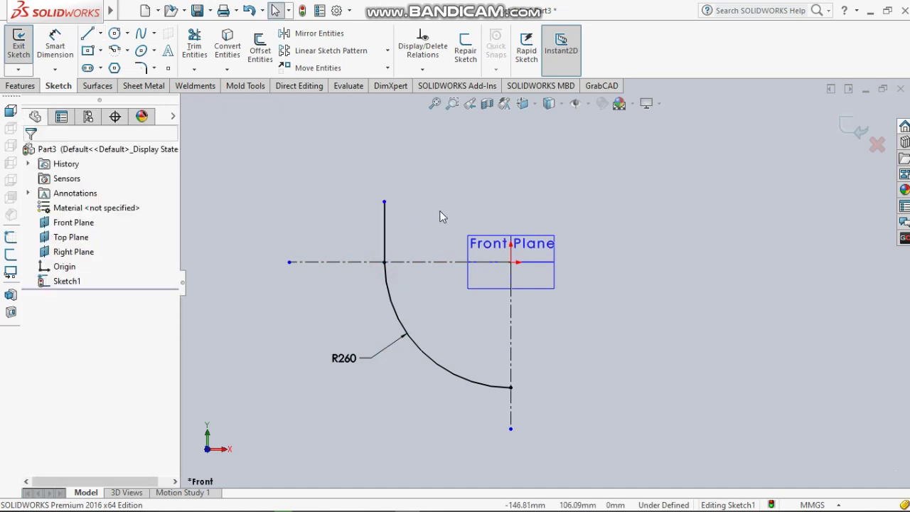
pyautogui.hotkey('alt', 'Tab')
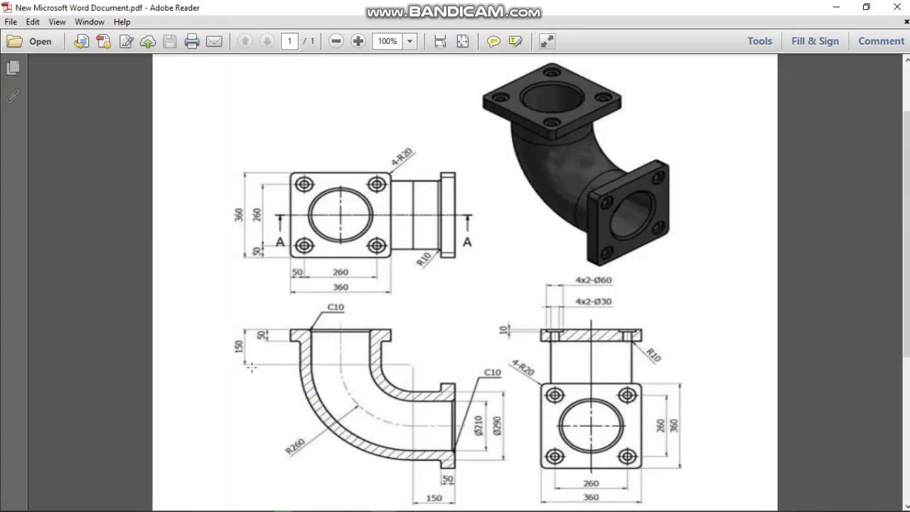
pyautogui.hotkey('alt', 'Tab')
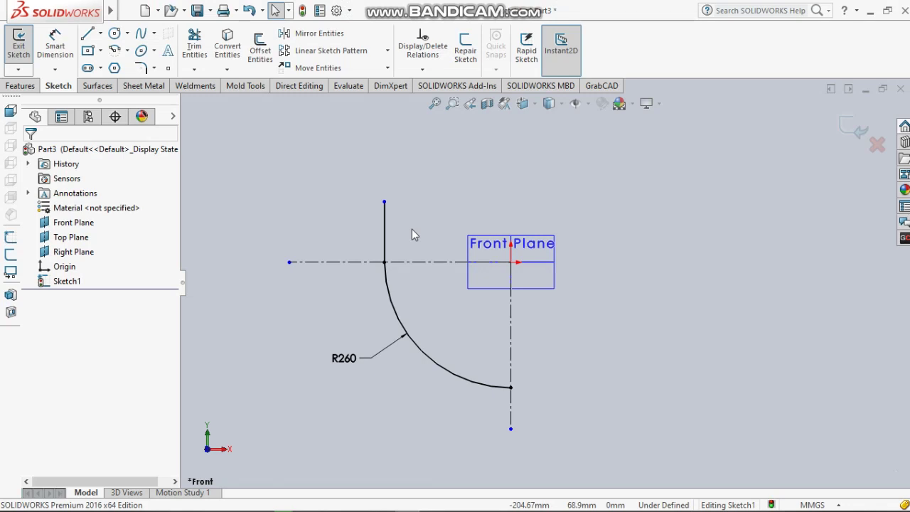
# Step: Dimension the vertical line above the arc to 150 mm
pyautogui.click(54, 44)
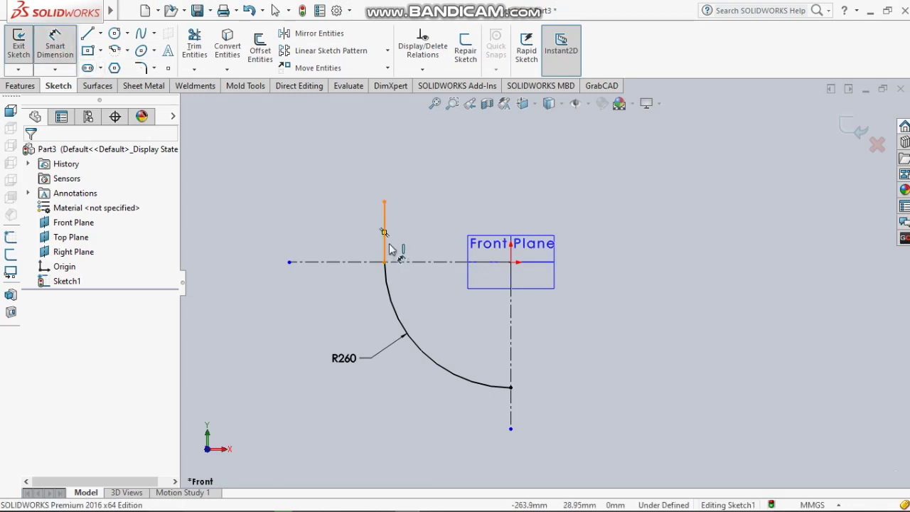
pyautogui.click(384, 226)
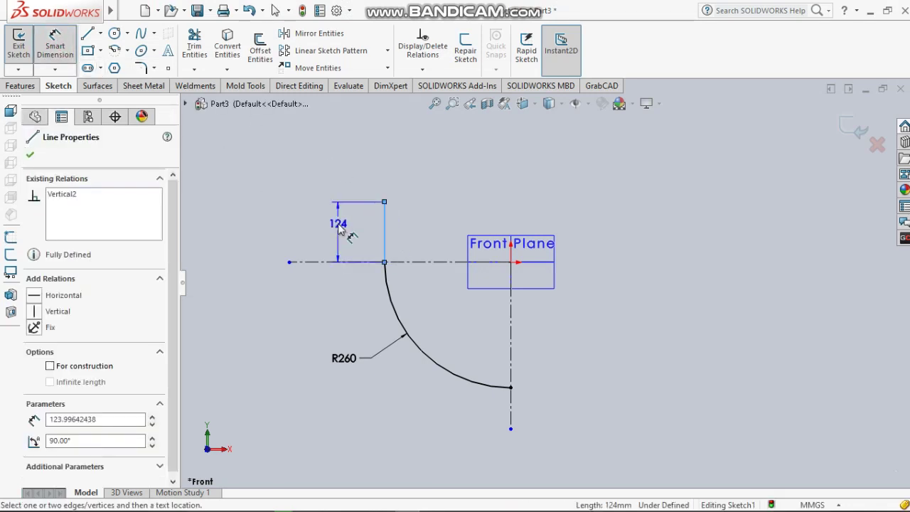
pyautogui.click(338, 230)
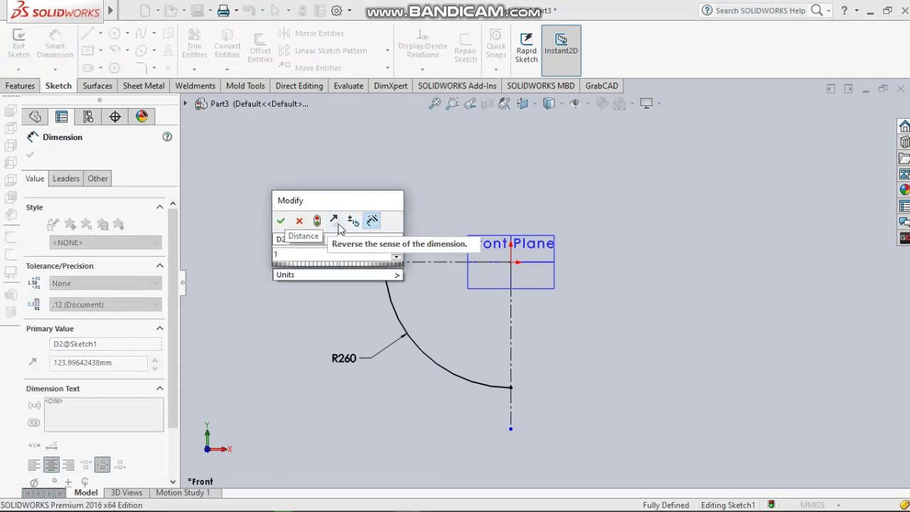
pyautogui.write('150')
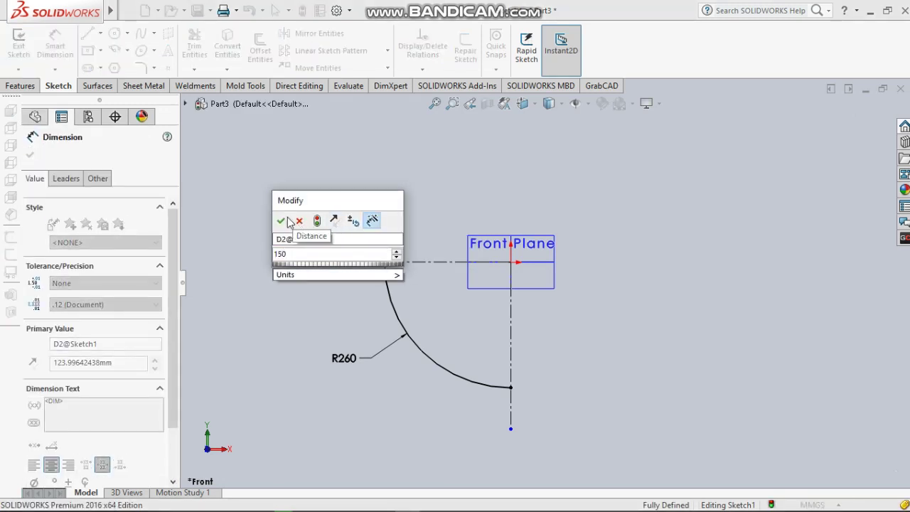
pyautogui.click(284, 219)
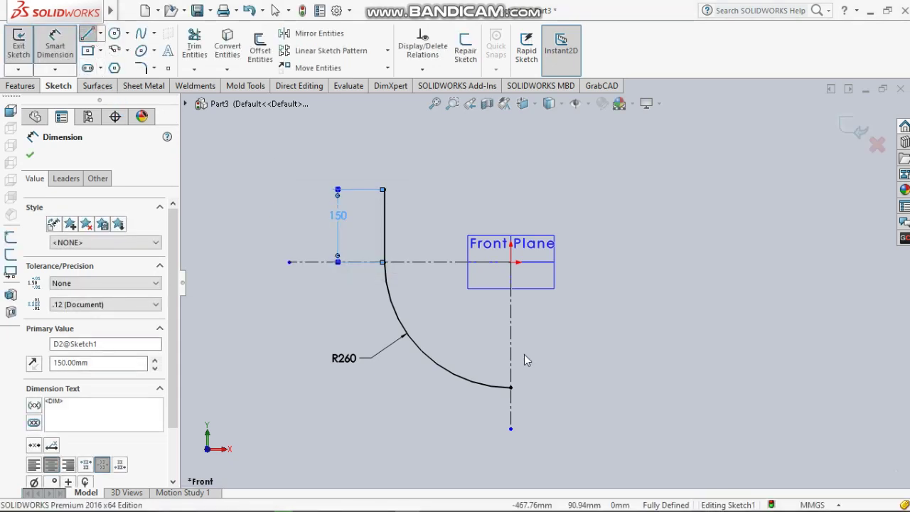
# Step: Draw a horizontal line to the right from the arc's lower end
pyautogui.press('l')
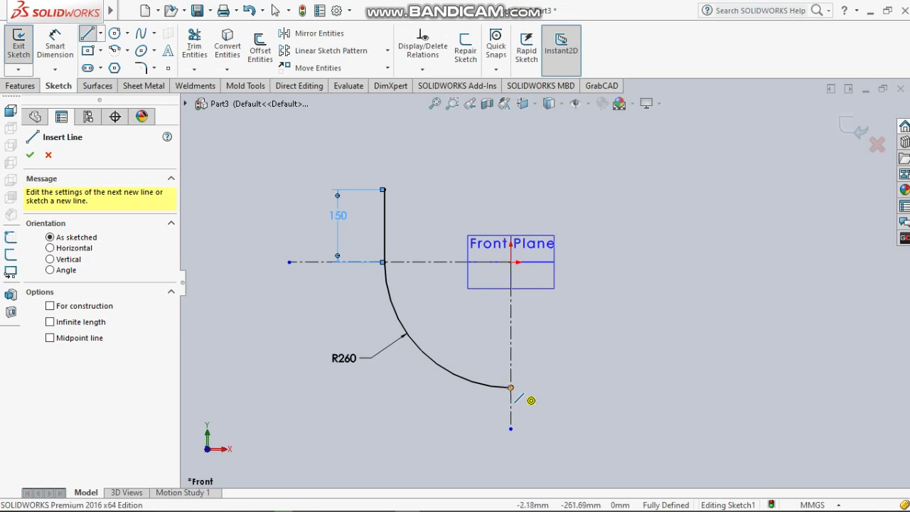
pyautogui.click(510, 388)
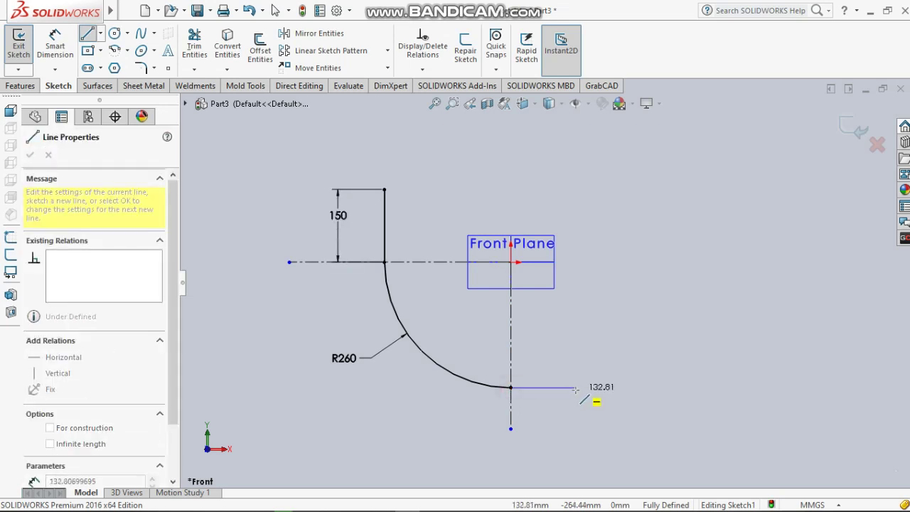
pyautogui.doubleClick(576, 389)
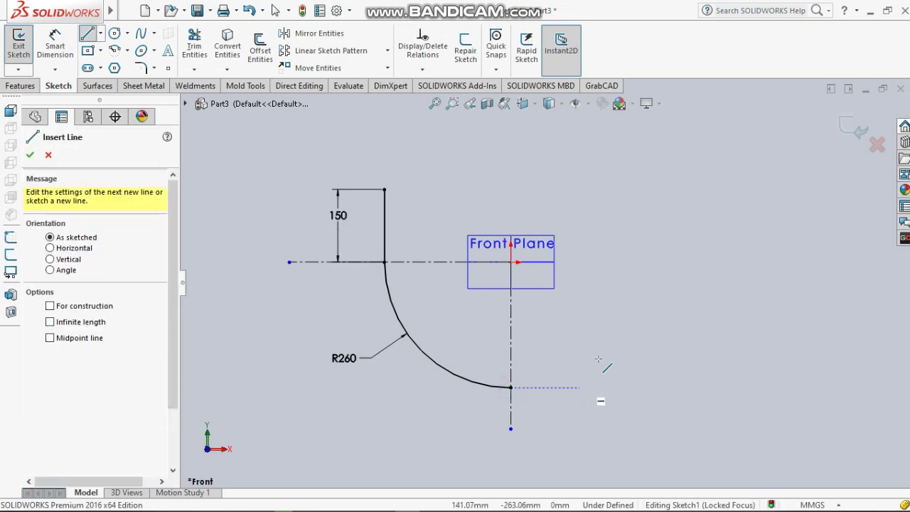
pyautogui.click(511, 388)
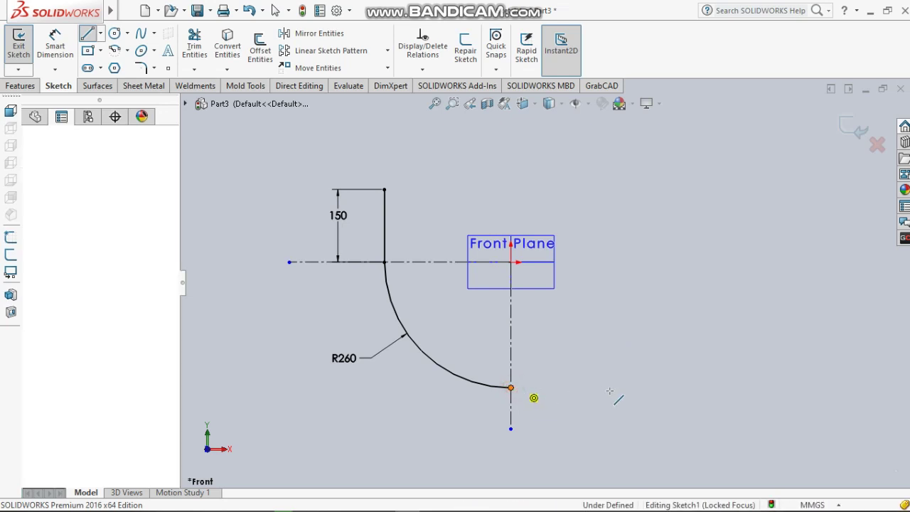
pyautogui.click(610, 387)
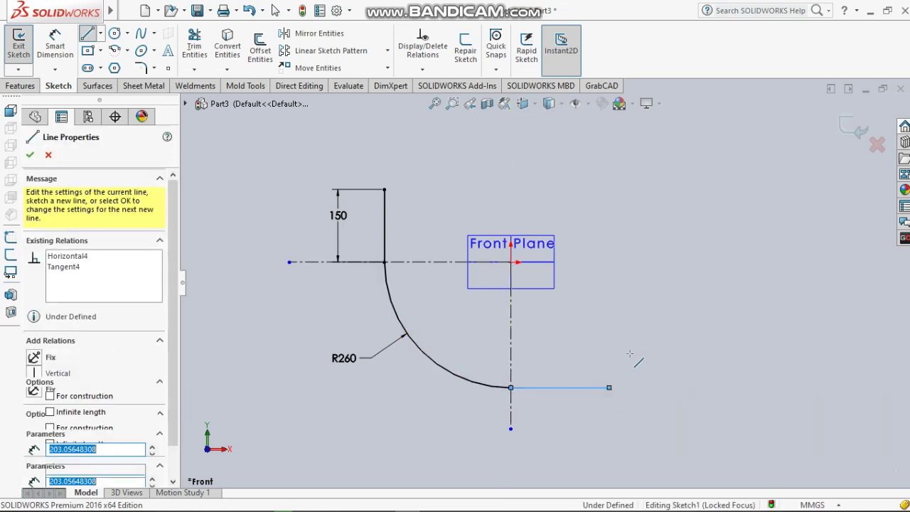
pyautogui.press('Escape')
pyautogui.press('Escape')
pyautogui.press('Escape')
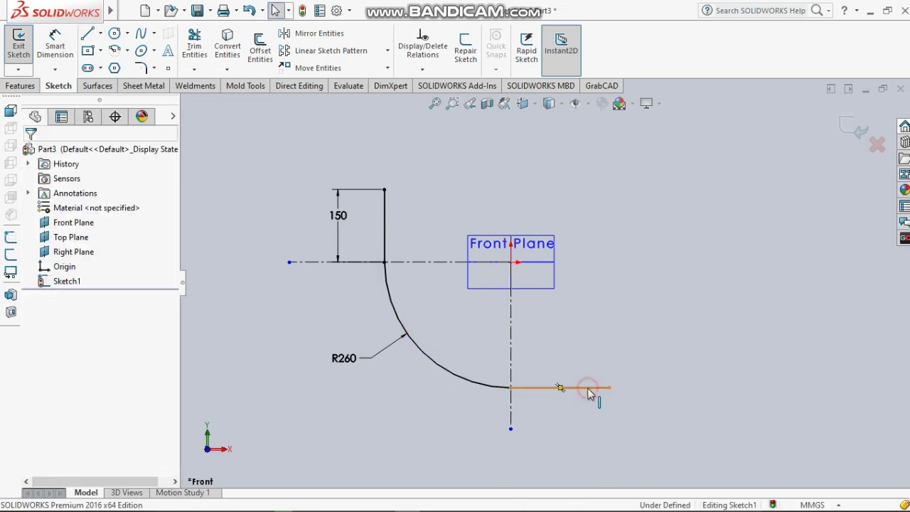
# Step: Dimension the horizontal line to 150 mm and view the sketch in 3D
pyautogui.click(560, 388)
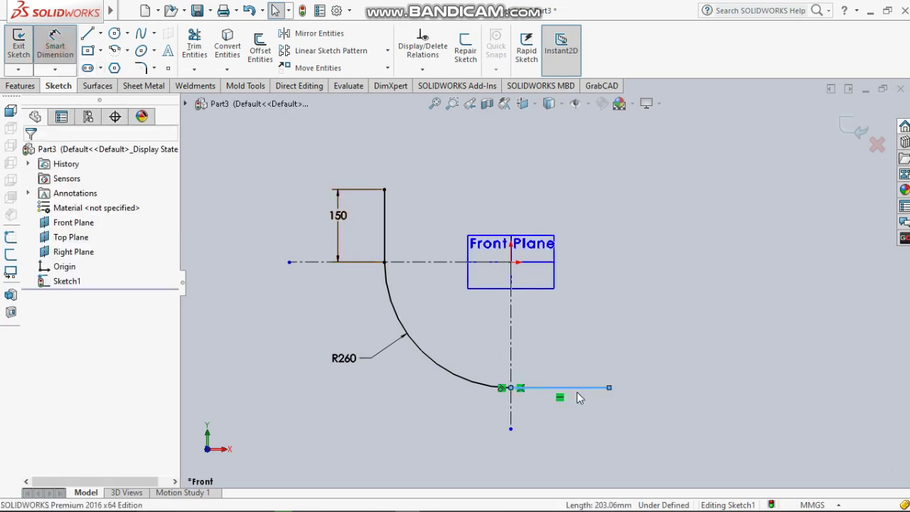
pyautogui.click(588, 425)
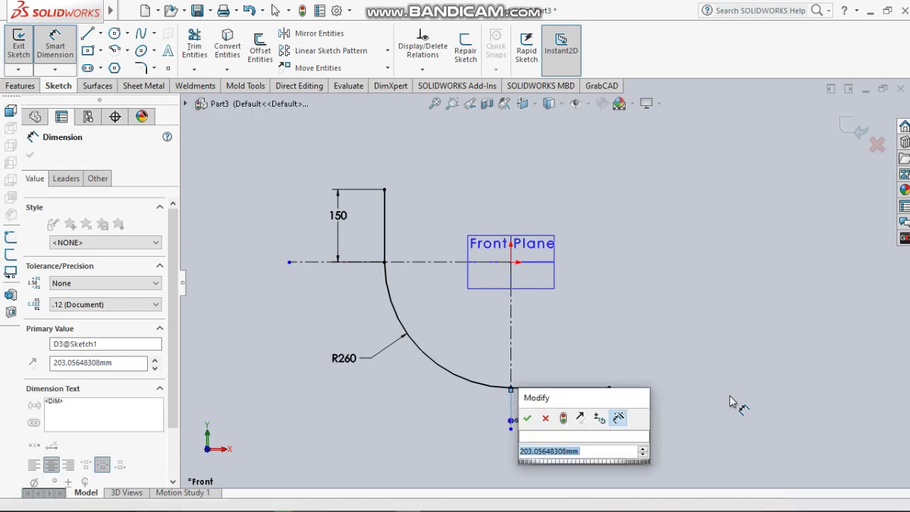
pyautogui.write('150')
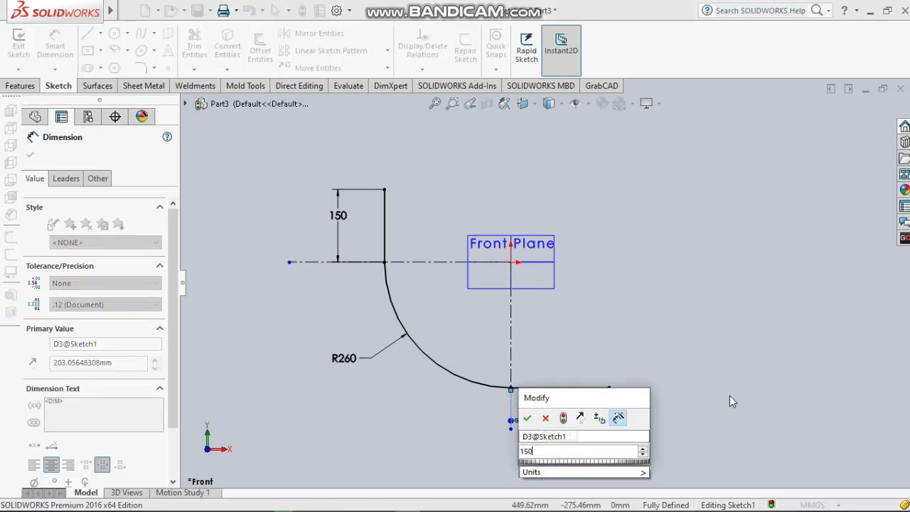
pyautogui.click(528, 420)
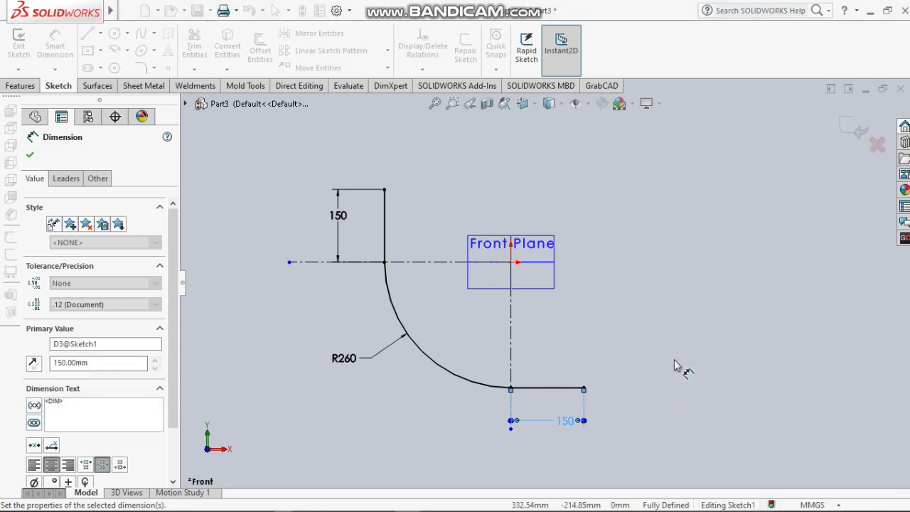
pyautogui.moveTo(670, 346); pyautogui.dragTo(668, 379, button='middle')
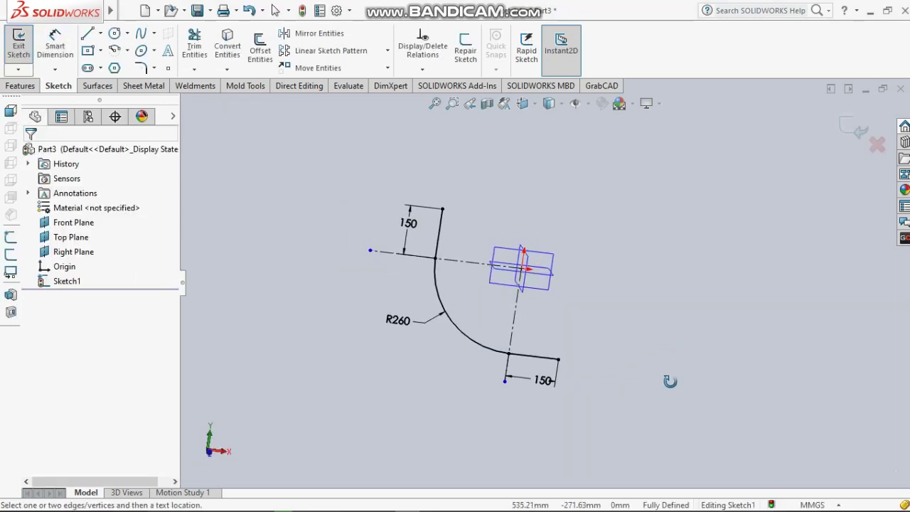
# Step: Exit the elbow path sketch, select the Front Plane, and check the reference drawing in Adobe Reader
pyautogui.click(860, 139)
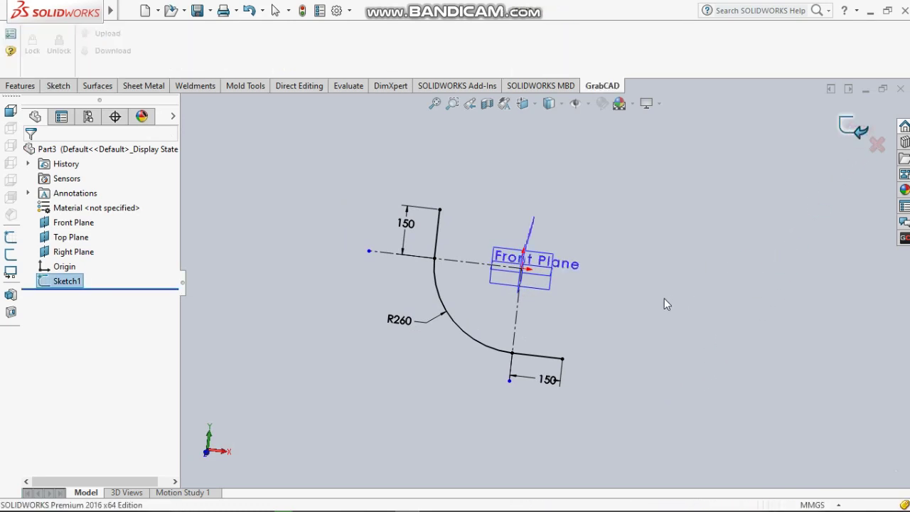
pyautogui.moveTo(664, 298)
pyautogui.mouseDown(button='middle')
pyautogui.moveTo(638, 352)
pyautogui.moveTo(615, 351)
pyautogui.moveTo(677, 343)
pyautogui.mouseUp(button='middle')
pyautogui.press('Escape')
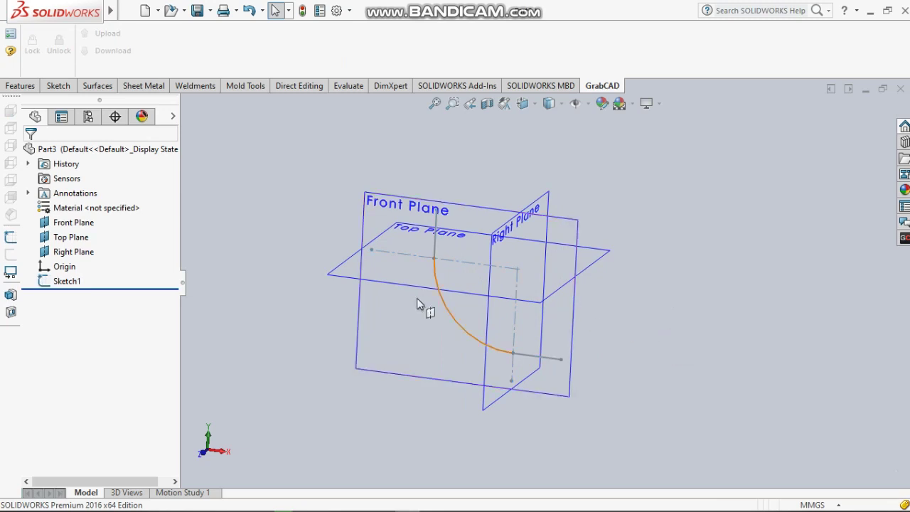
pyautogui.moveTo(417, 305); pyautogui.dragTo(503, 279, button='middle')
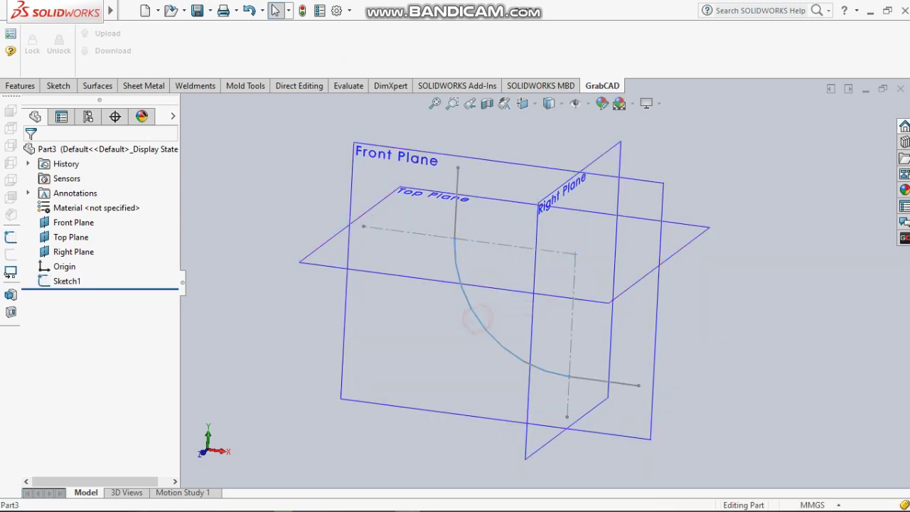
pyautogui.click(443, 369)
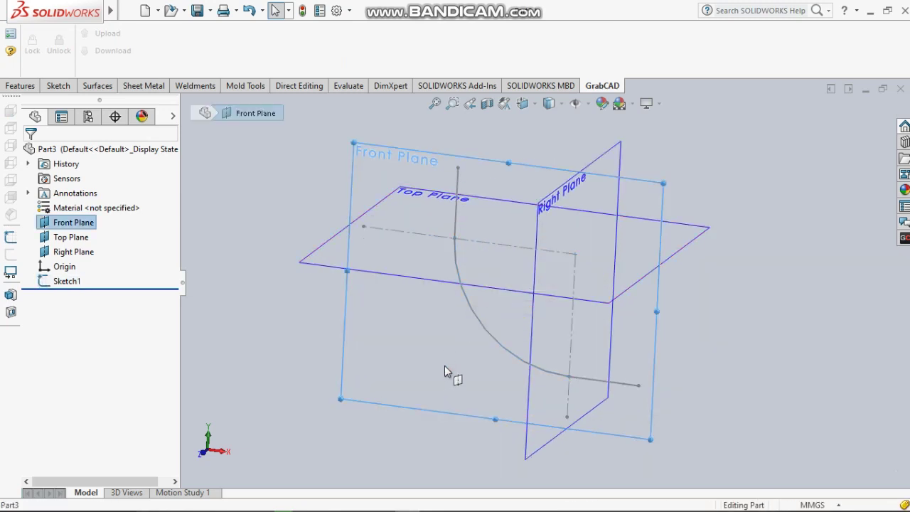
pyautogui.hotkey('alt', 'Tab')
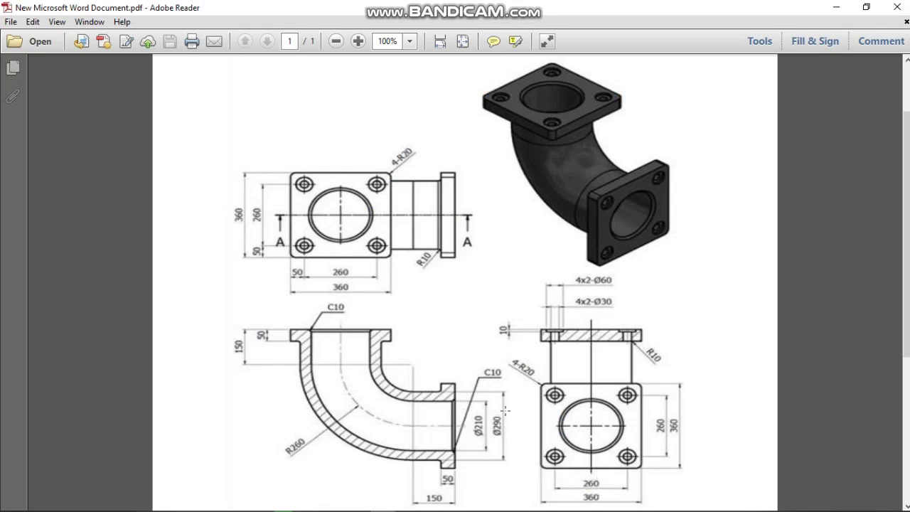
# Step: Preview a new reference plane using the Front Plane and Right Plane as references
pyautogui.hotkey('alt', 'Tab')
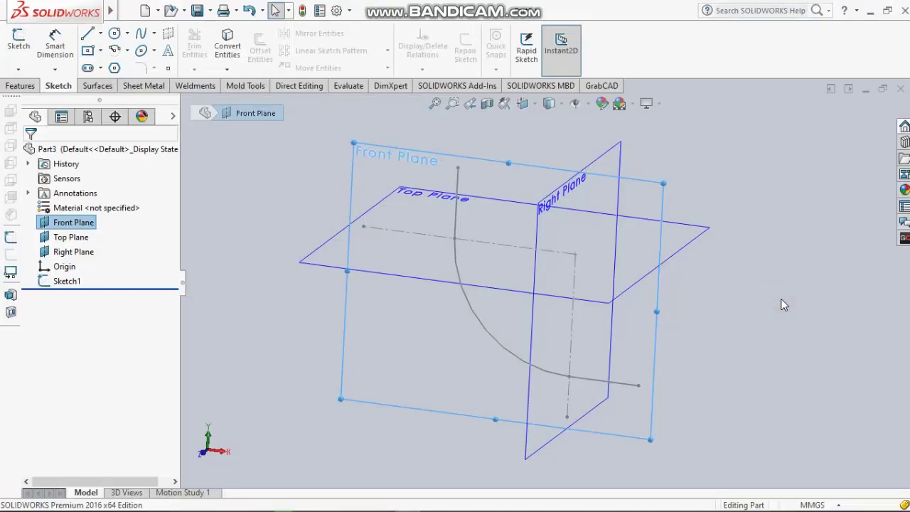
pyautogui.moveTo(690, 358)
pyautogui.mouseDown(button='middle')
pyautogui.moveTo(654, 341)
pyautogui.moveTo(688, 363)
pyautogui.mouseUp(button='middle')
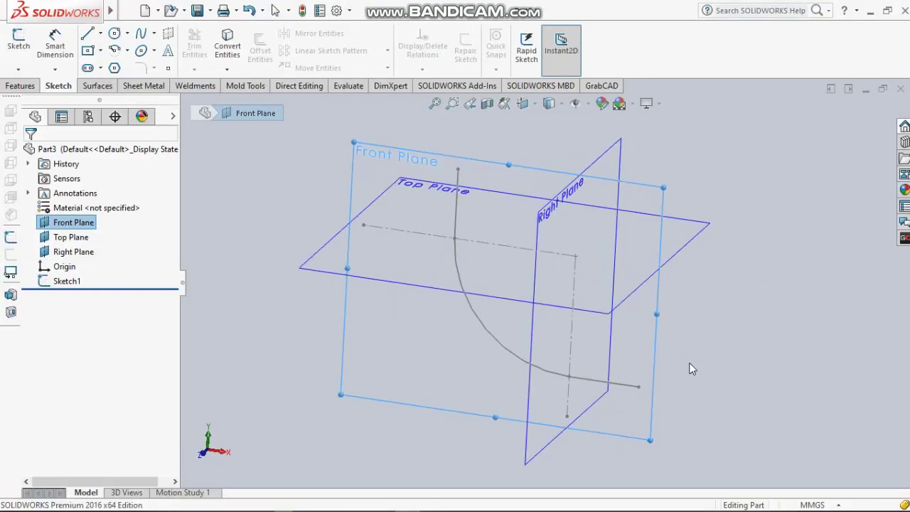
pyautogui.click(20, 86)
pyautogui.click(533, 69)
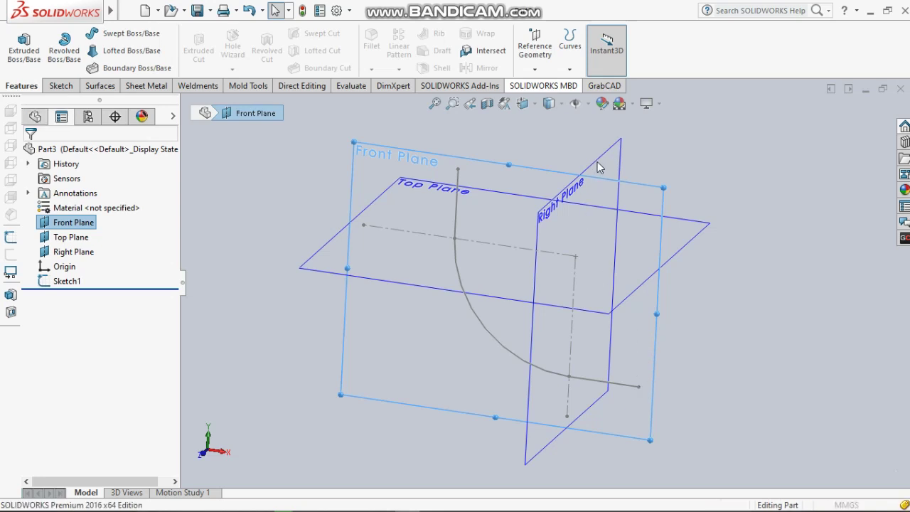
pyautogui.keyDown('ctrl'); pyautogui.moveTo(597, 161); pyautogui.dragTo(728, 203); pyautogui.keyUp('ctrl')
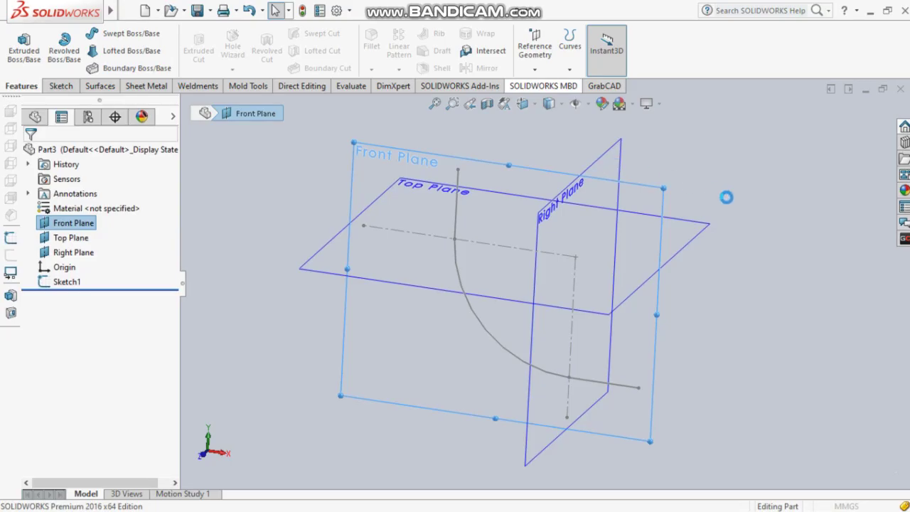
pyautogui.click(618, 185)
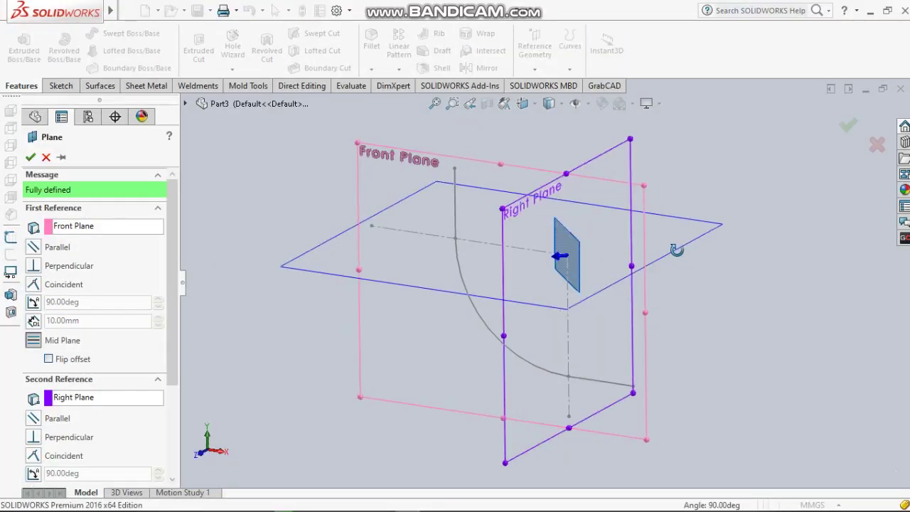
pyautogui.moveTo(727, 201); pyautogui.dragTo(707, 240, button='middle')
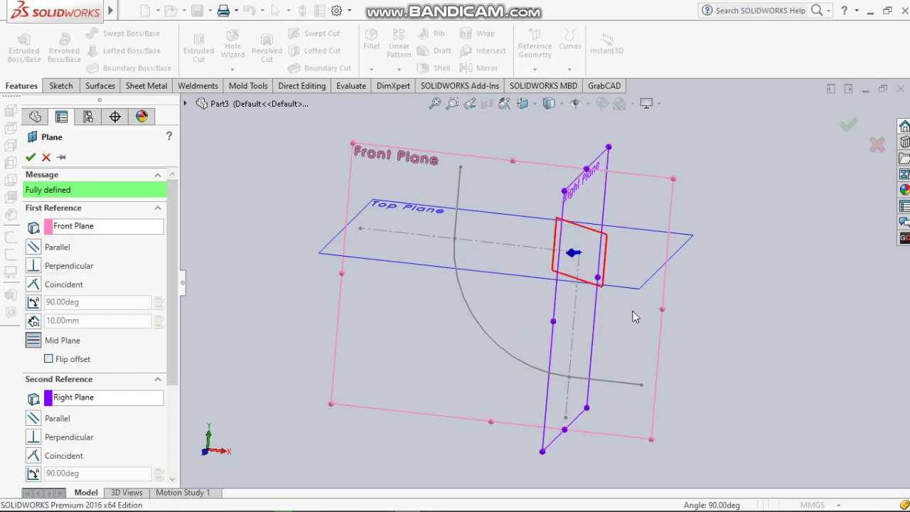
# Step: Create Plane1 through the elbow path's end point, parallel to the Right Plane, and select it
pyautogui.press('Escape')
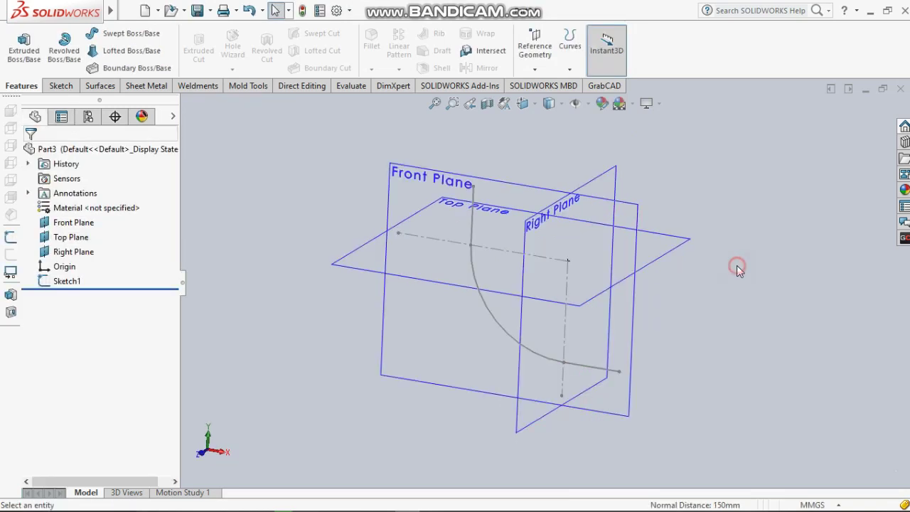
pyautogui.click(535, 69)
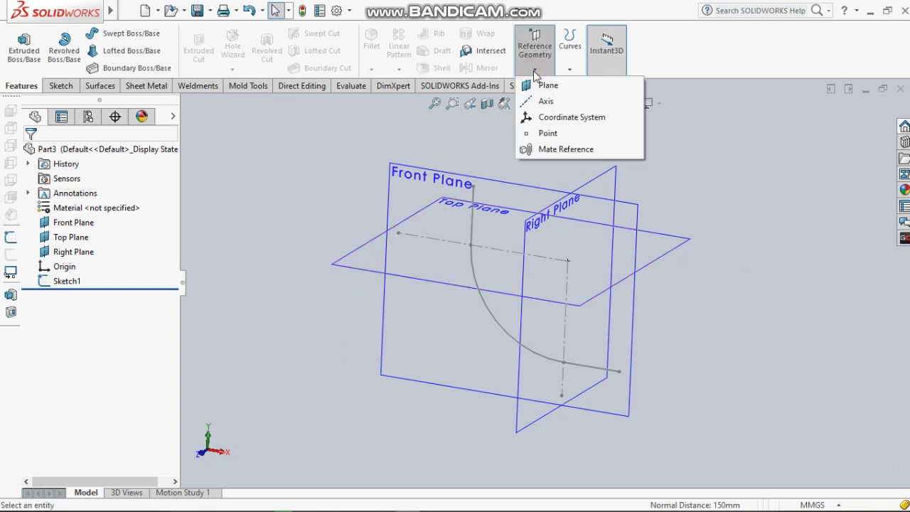
pyautogui.click(549, 86)
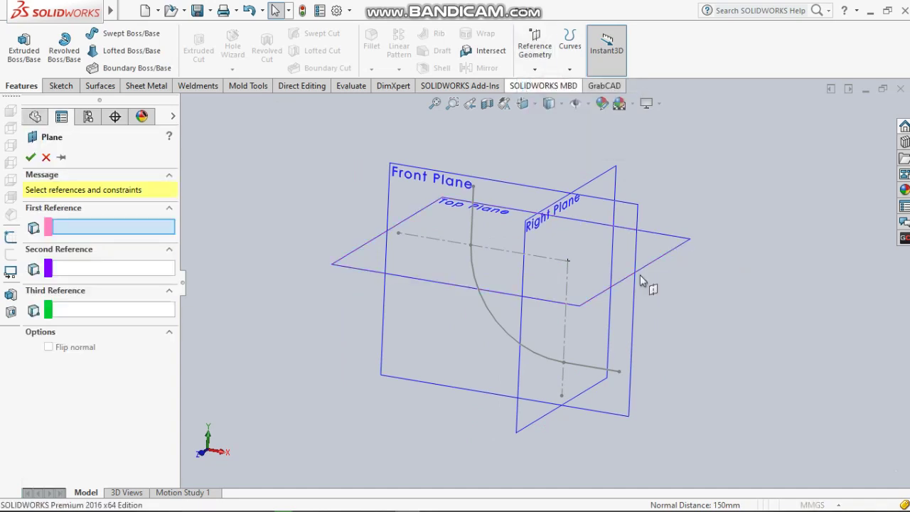
pyautogui.click(620, 373)
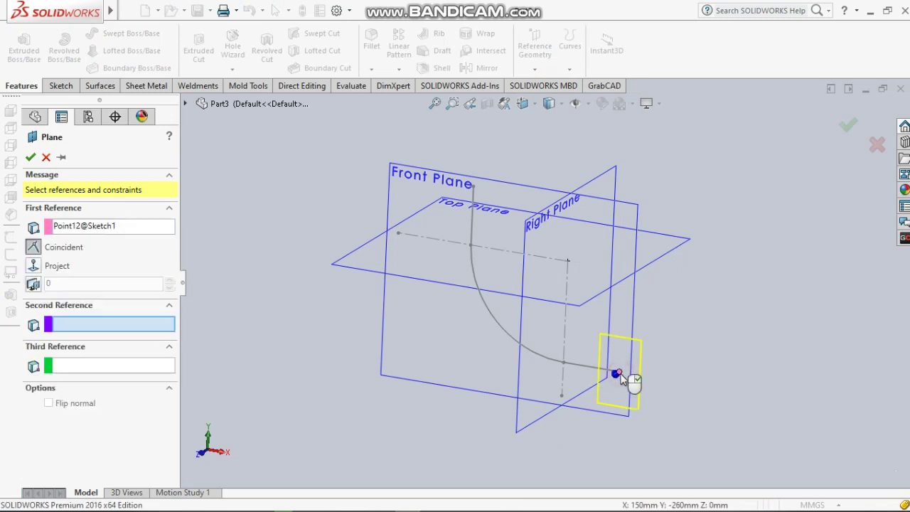
pyautogui.click(595, 187)
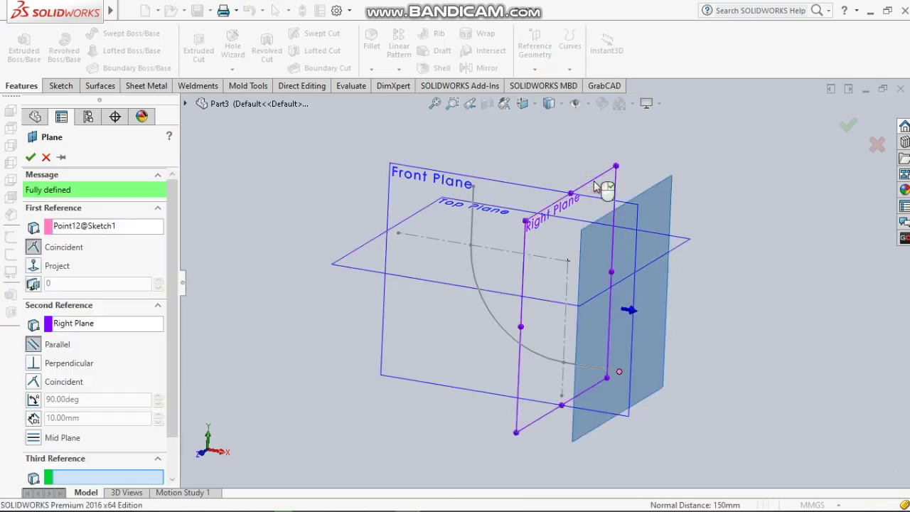
pyautogui.moveTo(693, 312); pyautogui.dragTo(701, 306, button='middle')
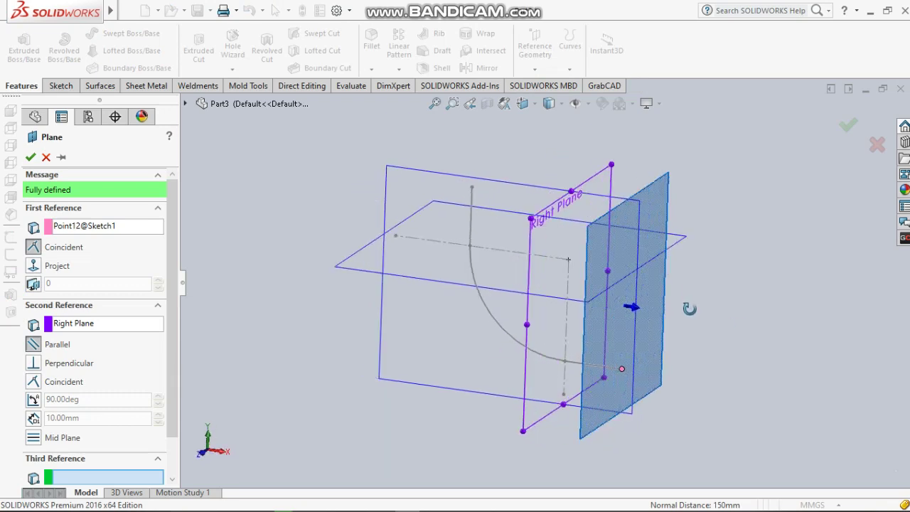
pyautogui.scroll(-2, 703, 304)
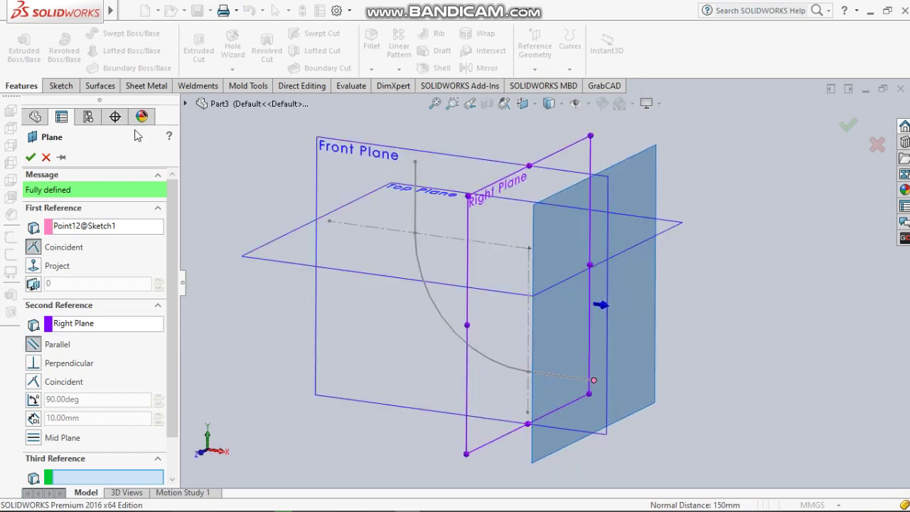
pyautogui.click(30, 158)
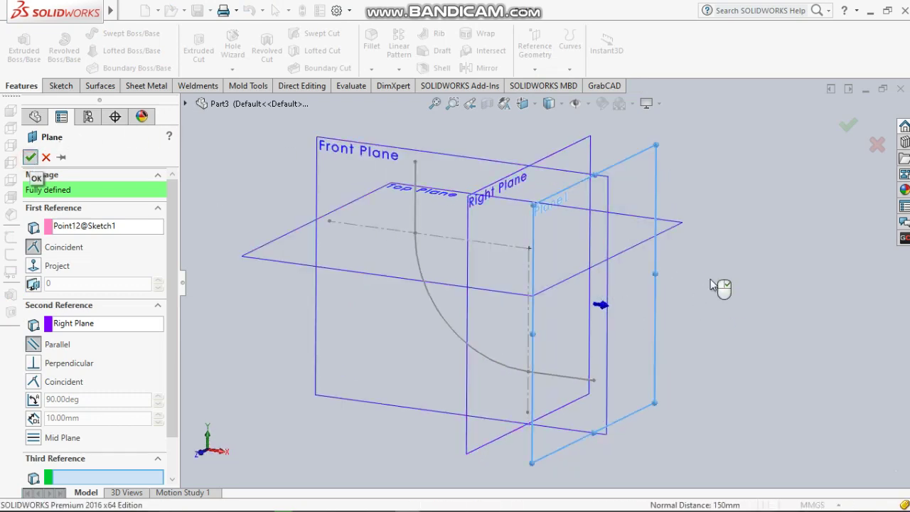
pyautogui.click(637, 176)
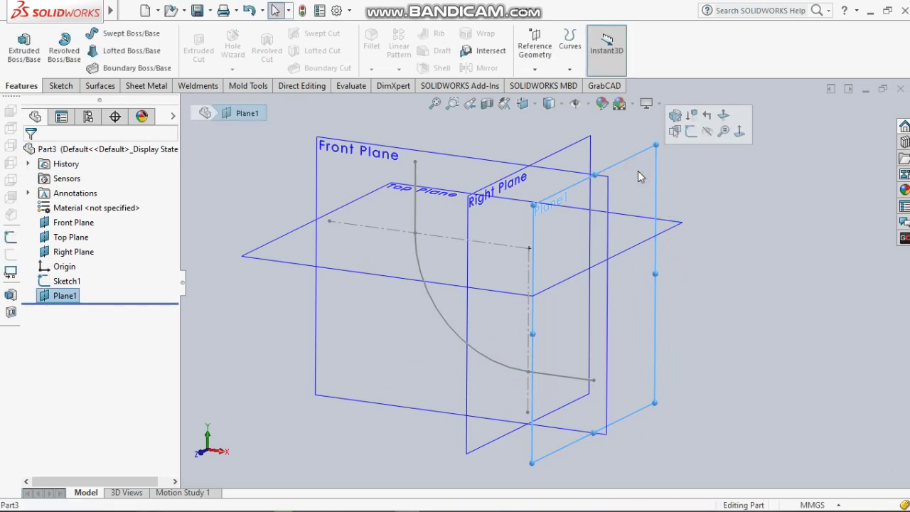
# Step: Start Sketch2 on Plane1 and turn the view Normal To the plane
pyautogui.click(692, 133)
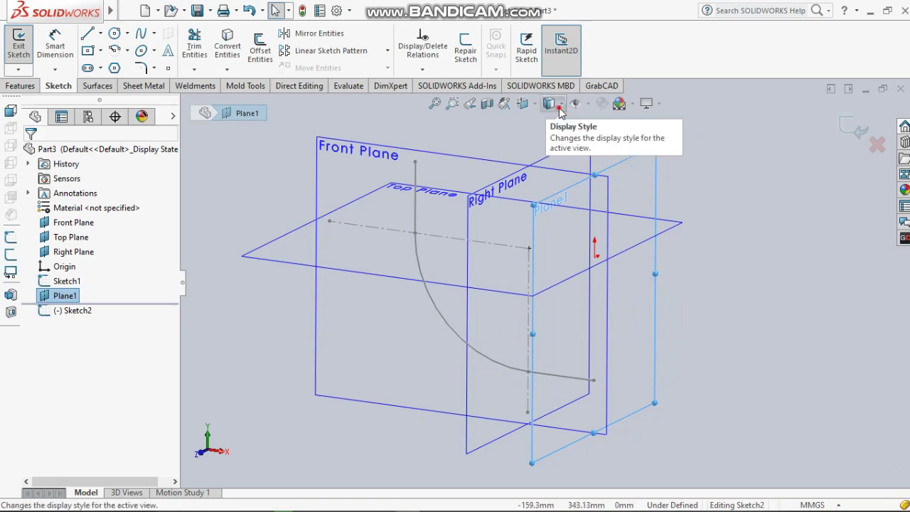
pyautogui.click(525, 105)
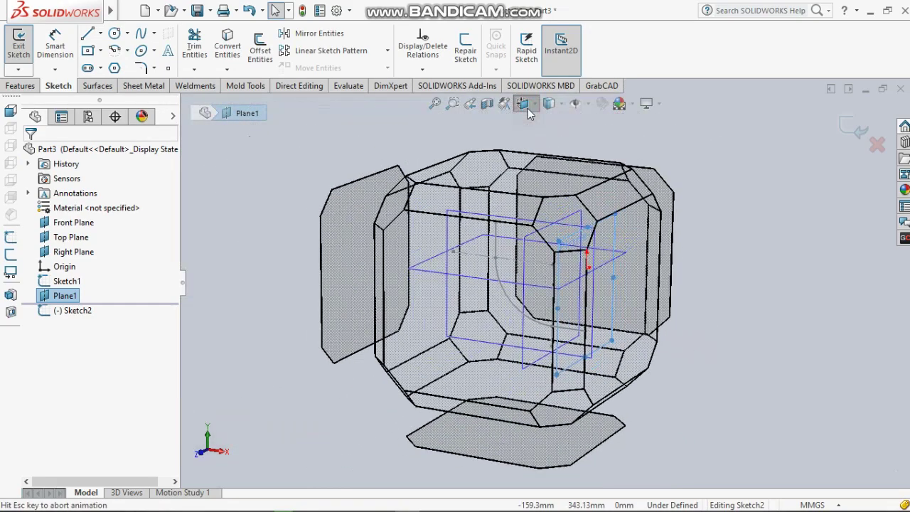
pyautogui.click(527, 106)
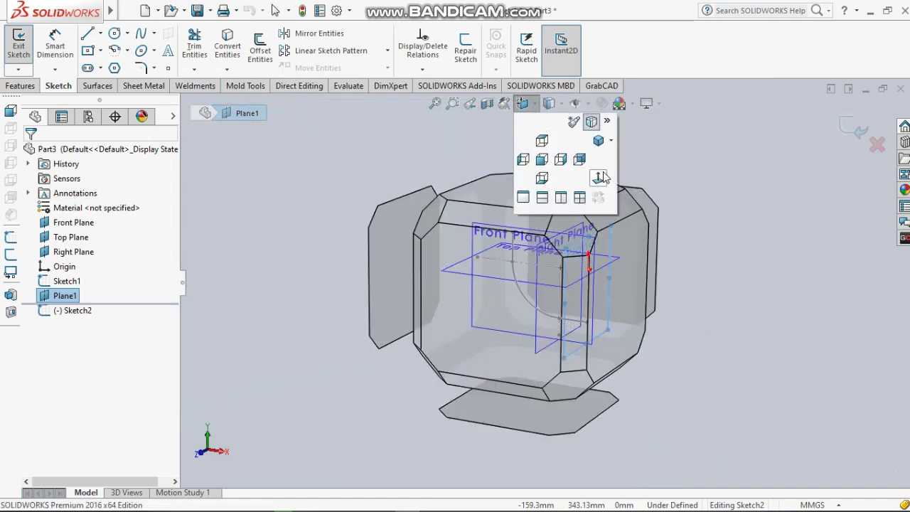
pyautogui.click(601, 177)
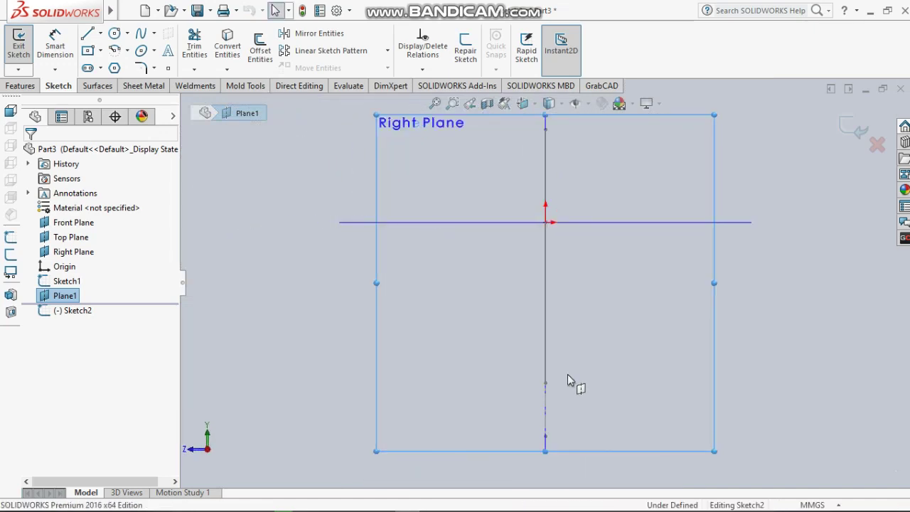
pyautogui.scroll(-3, 567, 381)
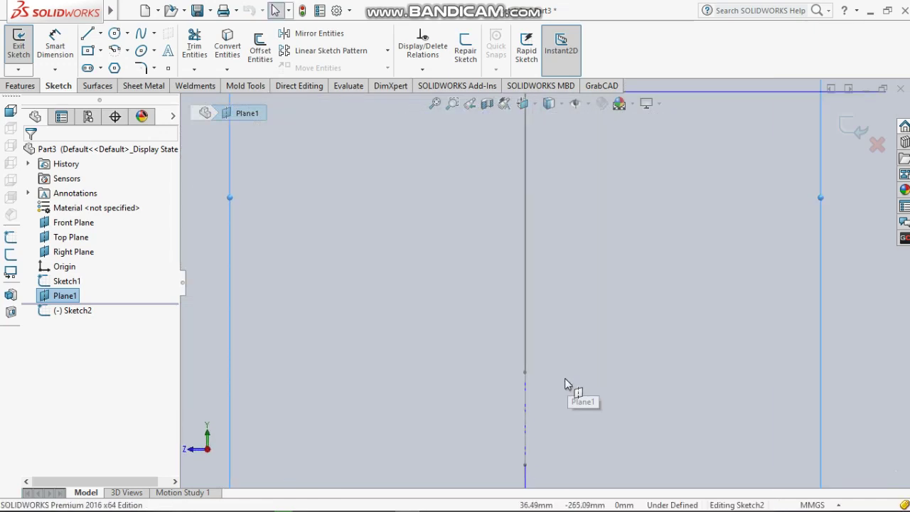
pyautogui.click(114, 34)
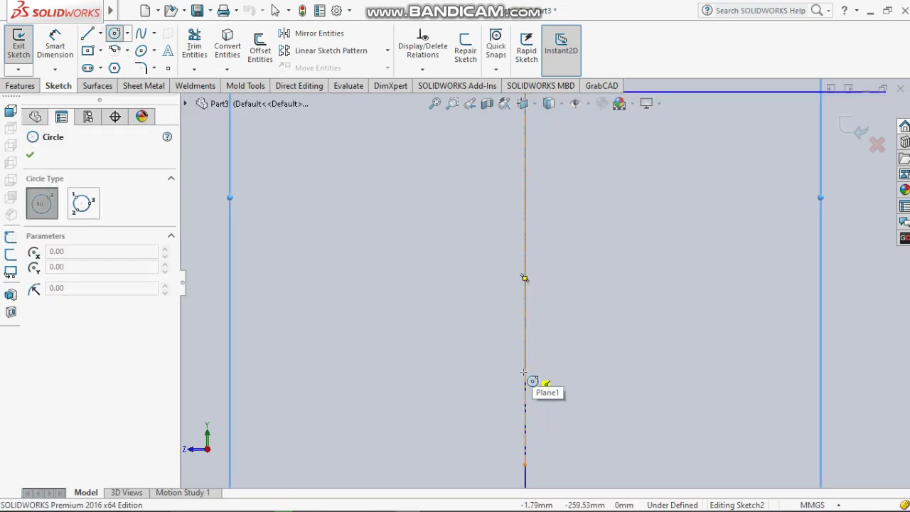
pyautogui.scroll(3, 537, 364)
pyautogui.scroll(2, 561, 354)
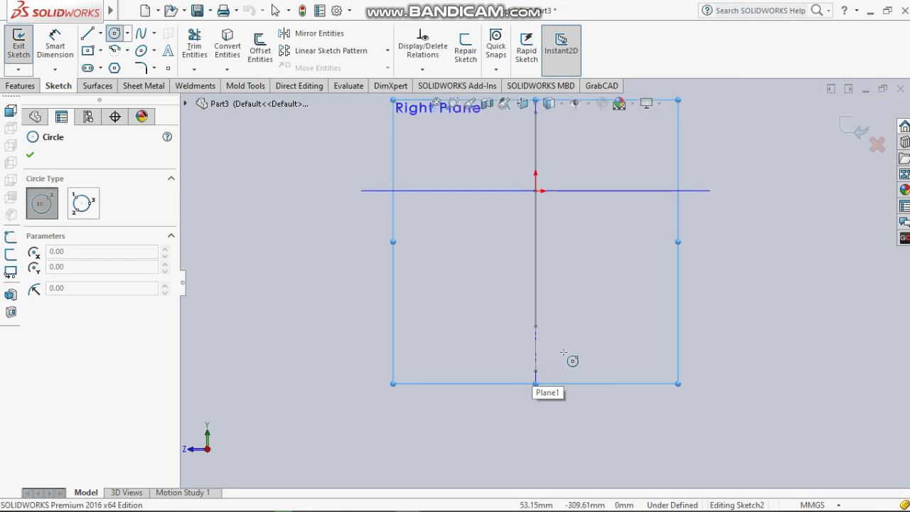
pyautogui.moveTo(563, 353)
pyautogui.mouseDown(button='middle')
pyautogui.moveTo(613, 348)
pyautogui.moveTo(565, 321)
pyautogui.mouseUp(button='middle')
pyautogui.press('Escape')
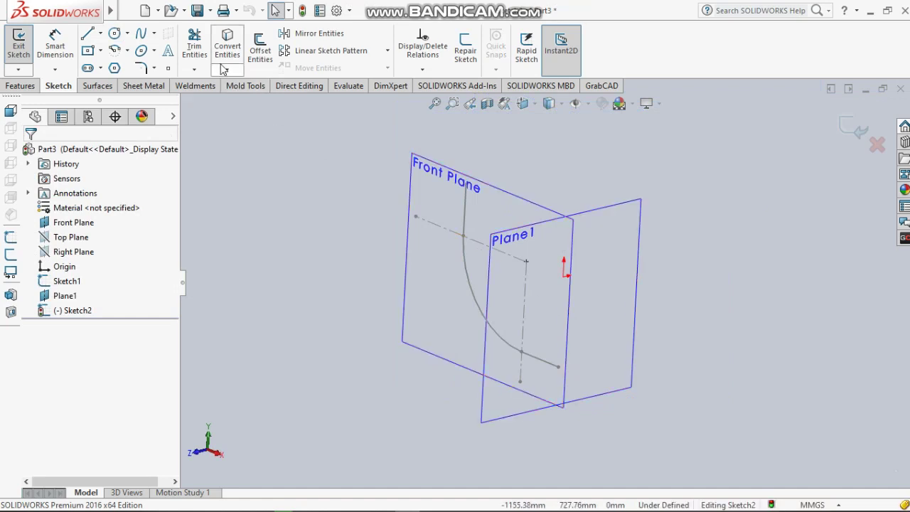
# Step: Project the elbow path's end point into Sketch2 with Convert Entities
pyautogui.click(228, 70)
pyautogui.click(261, 84)
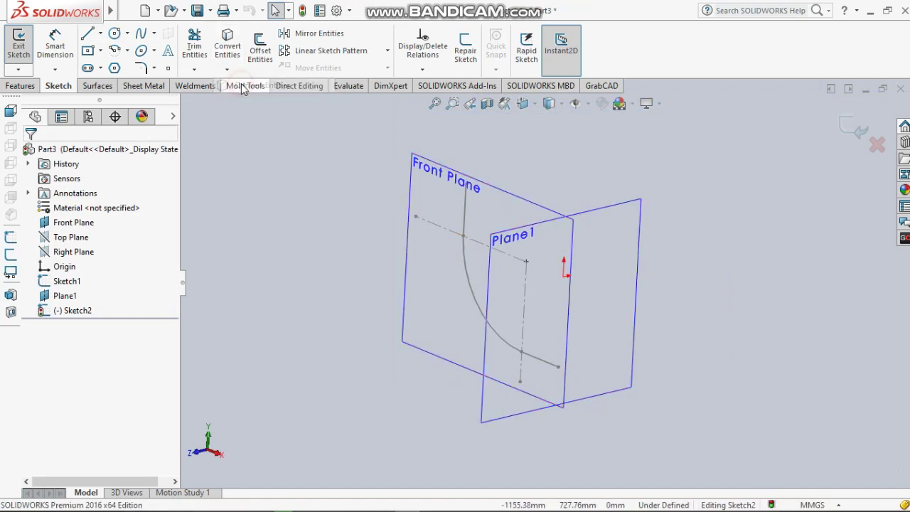
pyautogui.click(558, 367)
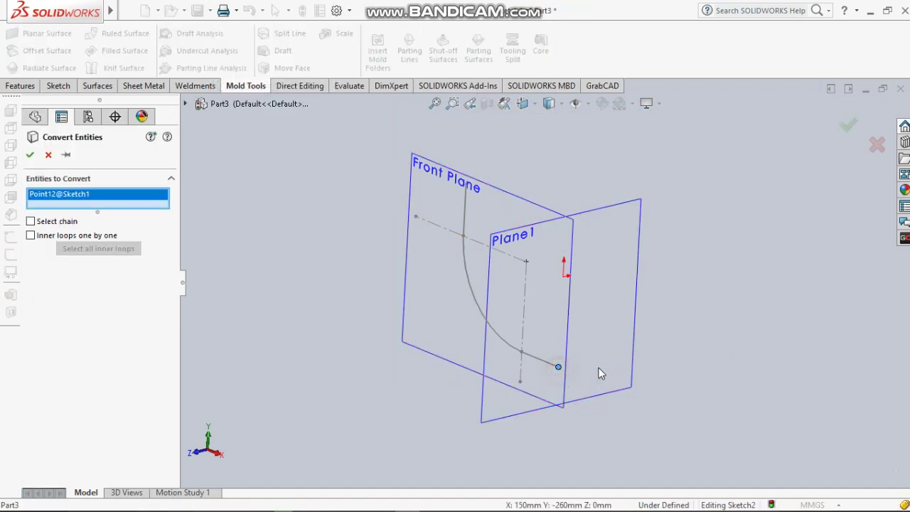
pyautogui.click(31, 155)
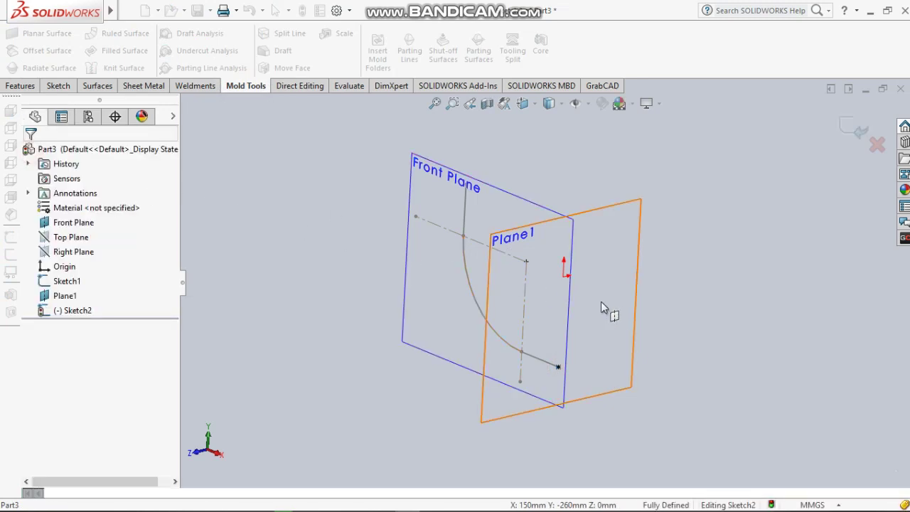
pyautogui.moveTo(572, 283)
pyautogui.mouseDown(button='middle')
pyautogui.moveTo(671, 280)
pyautogui.moveTo(653, 287)
pyautogui.mouseUp(button='middle')
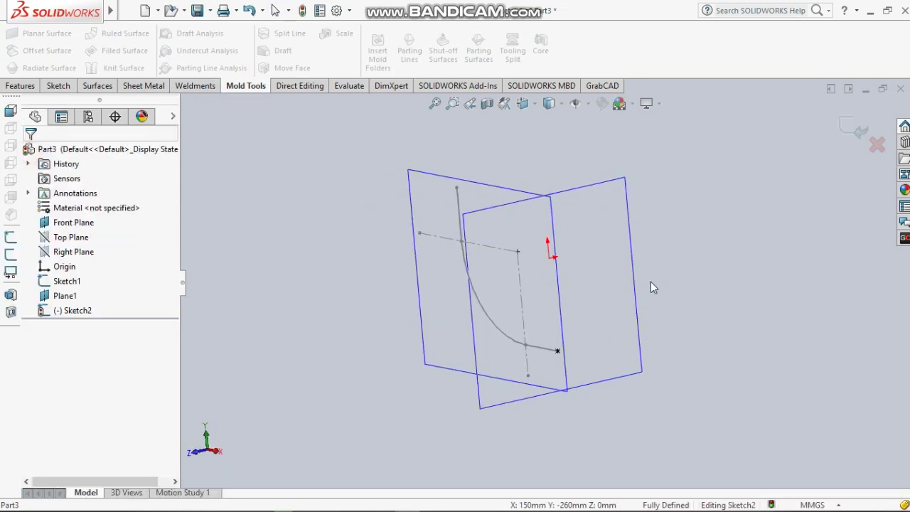
# Step: Face Plane1 head-on and start a circle centred on the projected point
pyautogui.click(532, 108)
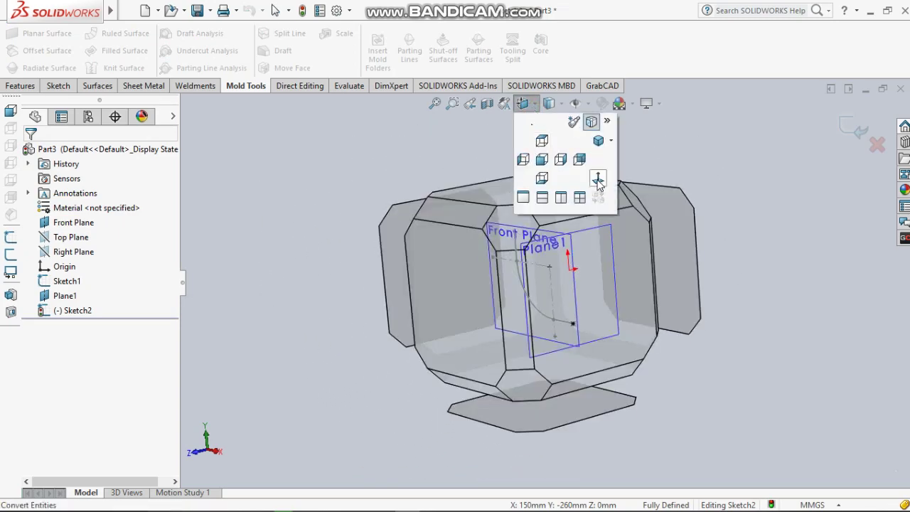
pyautogui.click(596, 180)
pyautogui.scroll(-3, 600, 386)
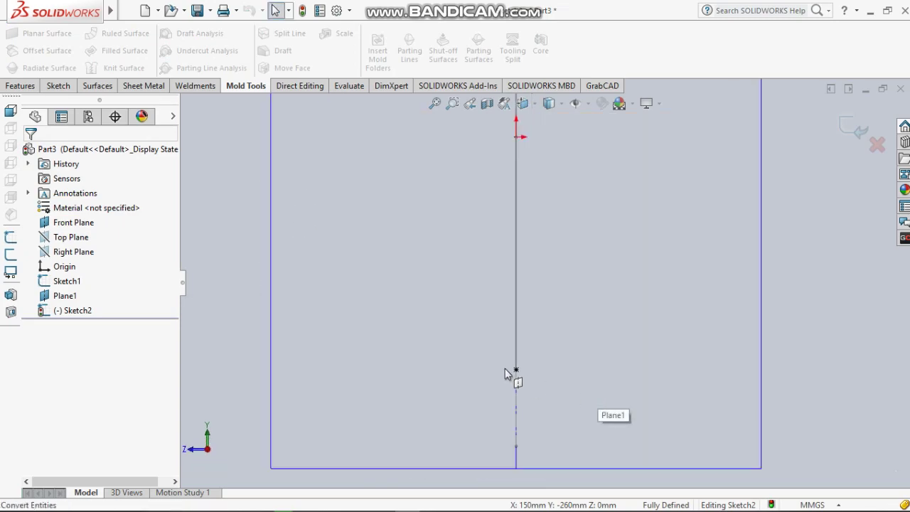
pyautogui.click(58, 86)
pyautogui.click(114, 34)
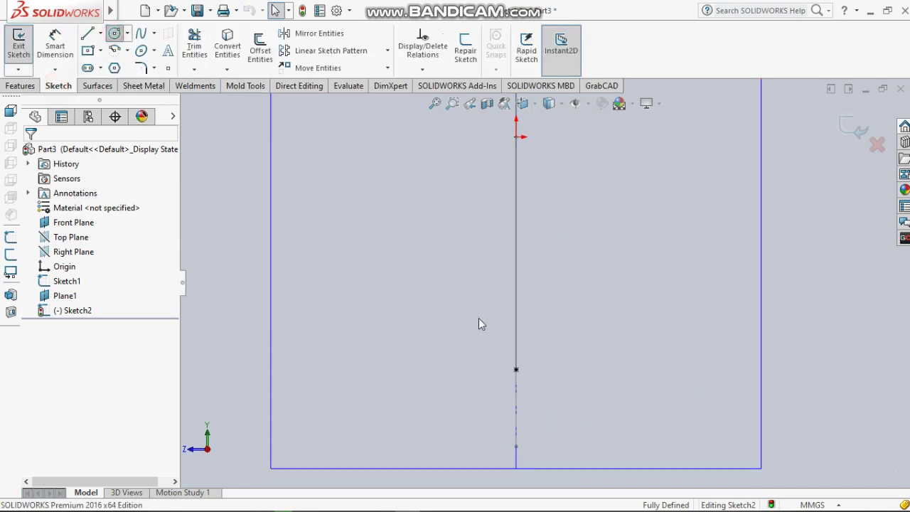
pyautogui.click(516, 369)
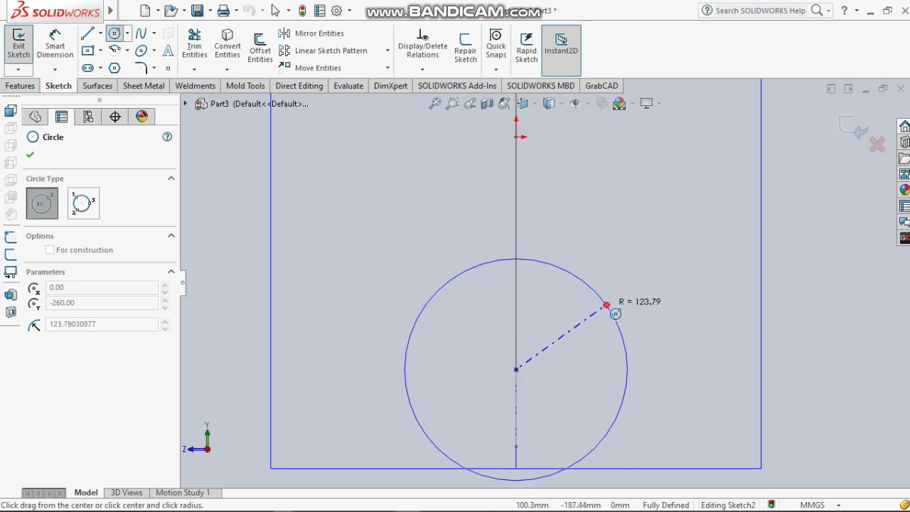
# Step: Draw two concentric circles on the point, radii about 124 mm and 210 mm
pyautogui.click(606, 305)
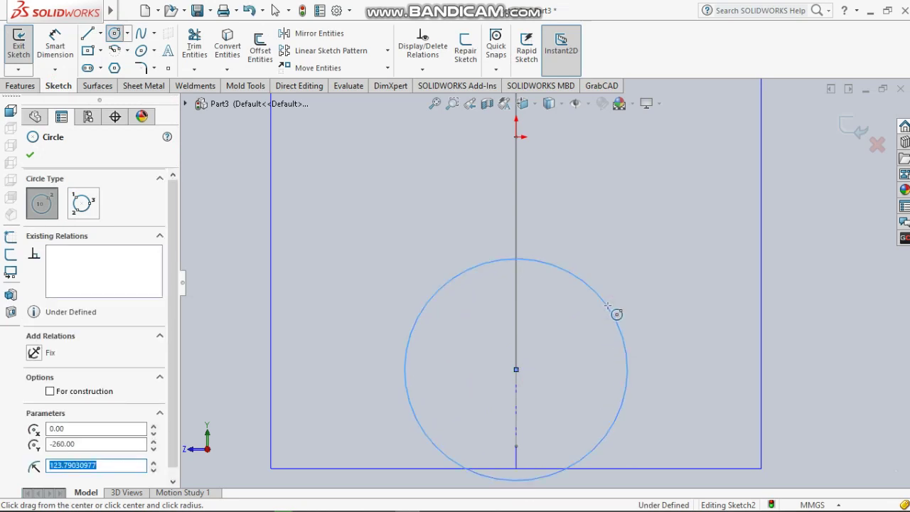
pyautogui.scroll(-1, 125, 412)
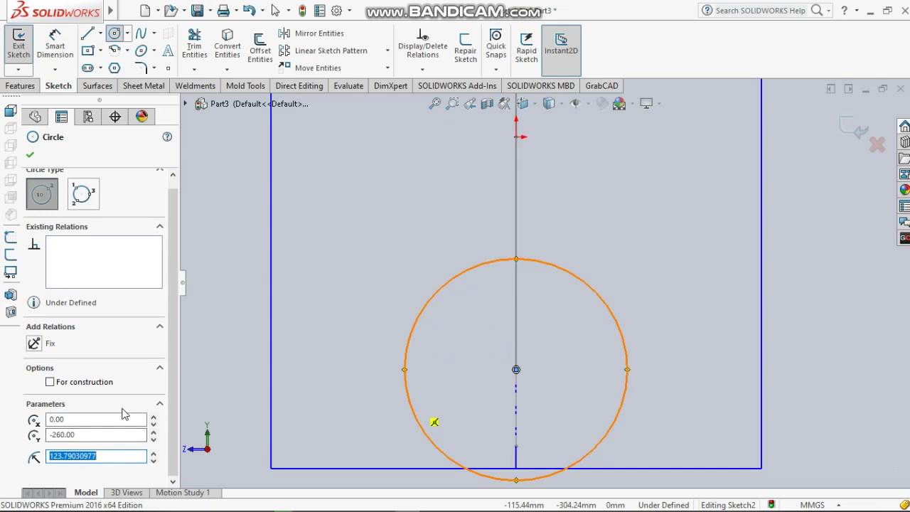
pyautogui.scroll(3, 561, 279)
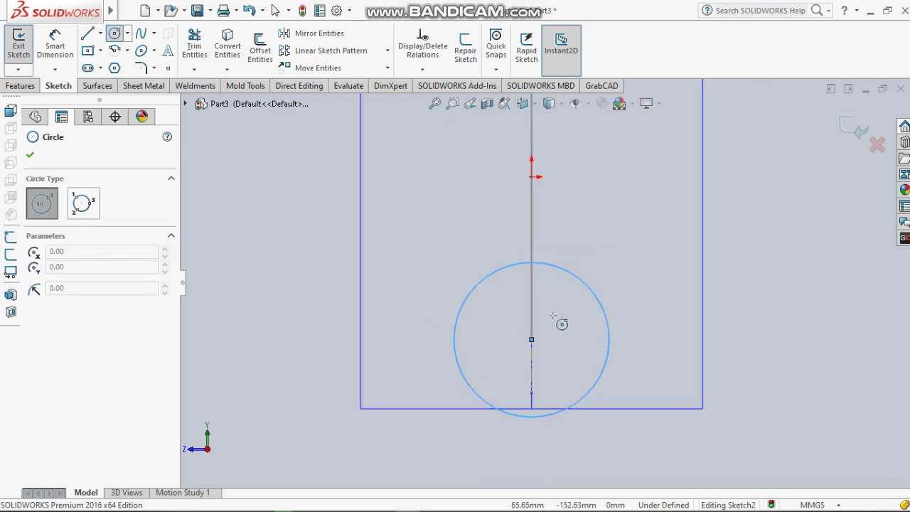
pyautogui.click(531, 340)
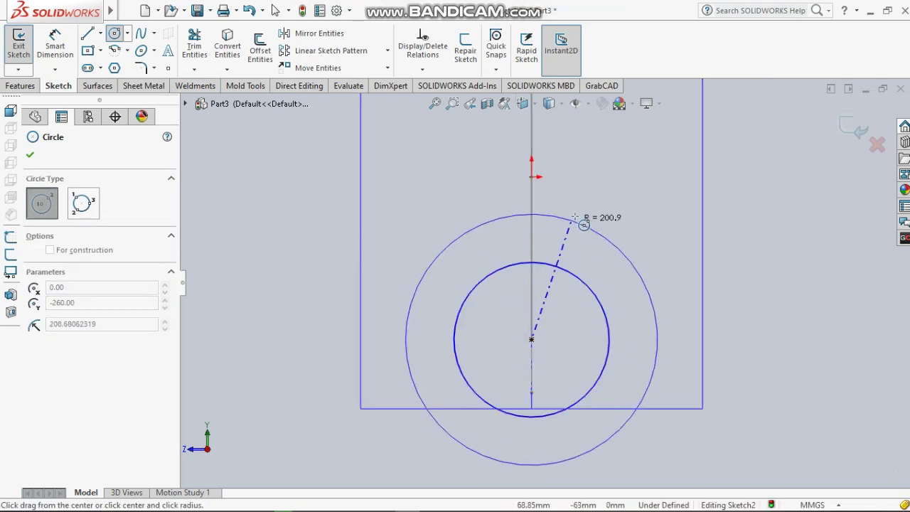
pyautogui.click(617, 236)
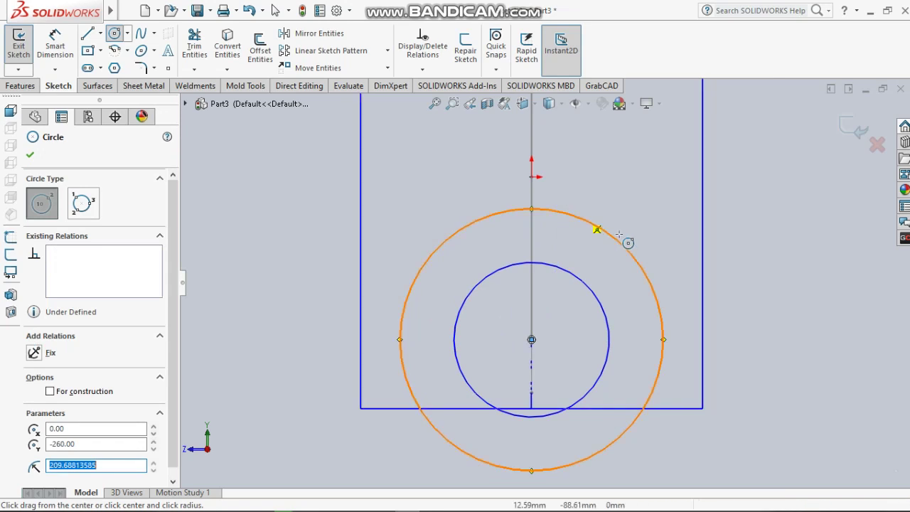
# Step: Start a diameter dimension on the outer circle with Smart Dimension
pyautogui.click(30, 154)
pyautogui.click(55, 47)
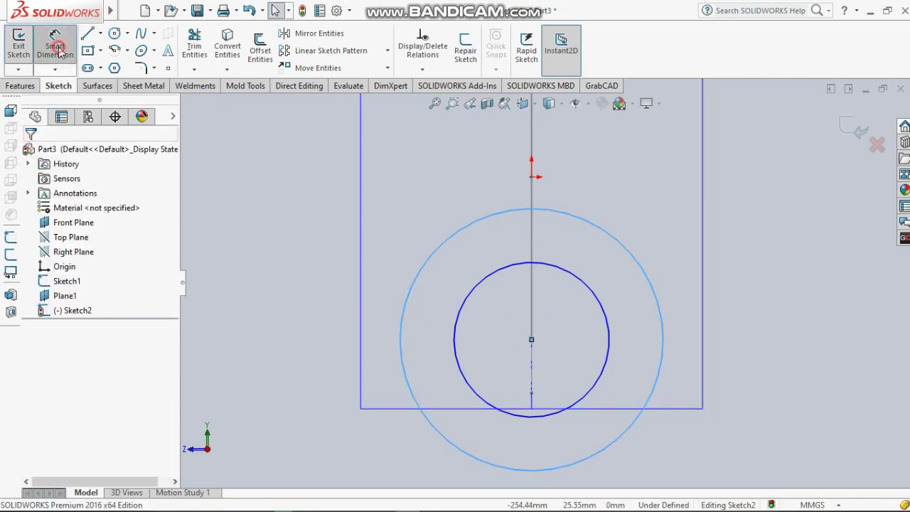
pyautogui.click(569, 274)
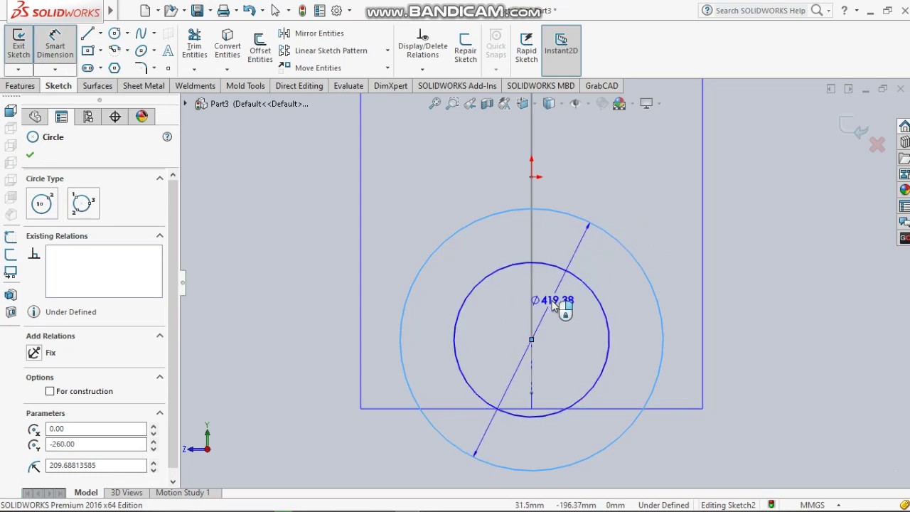
# Step: Set the inner circle's diameter to 210
pyautogui.click(553, 304)
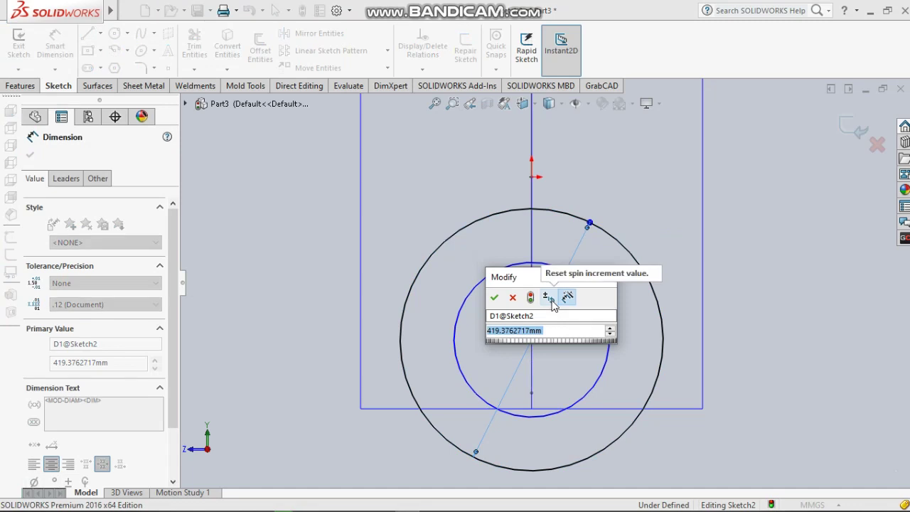
pyautogui.write('210')
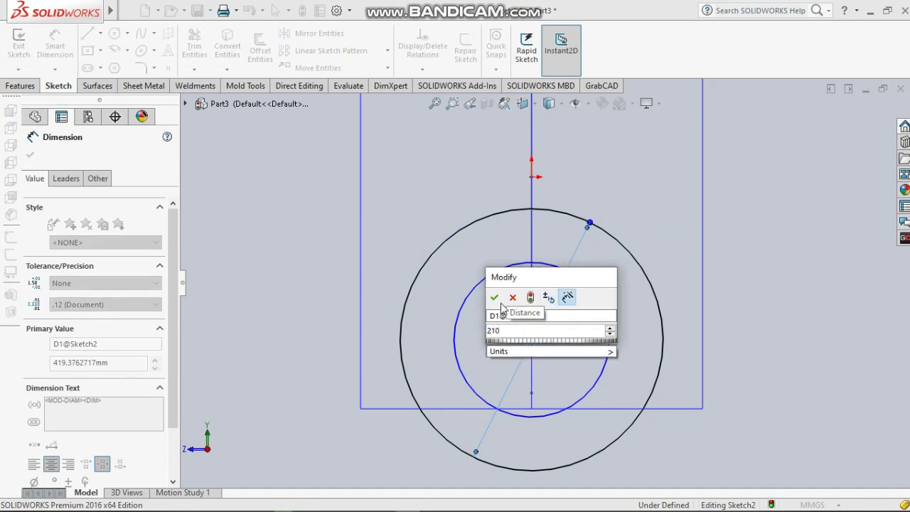
pyautogui.click(494, 297)
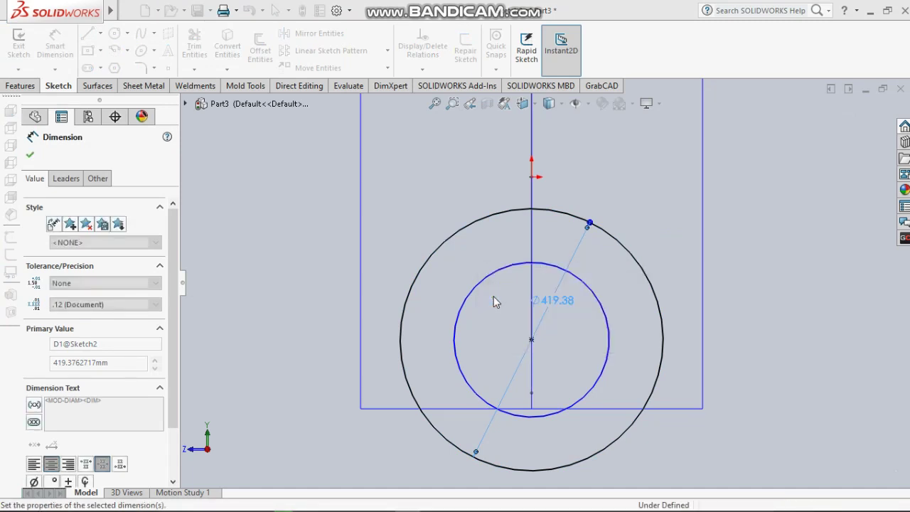
# Step: Dimension the outer circle's diameter as 290
pyautogui.click(552, 266)
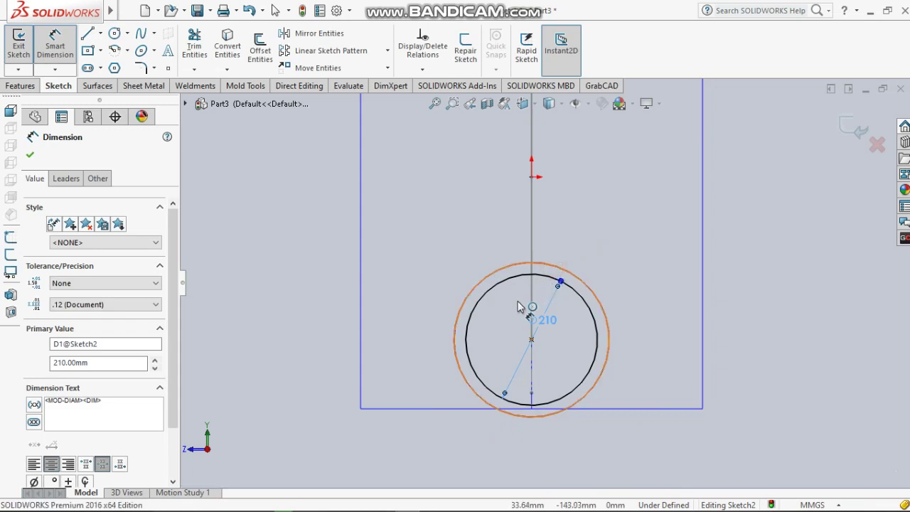
pyautogui.click(508, 322)
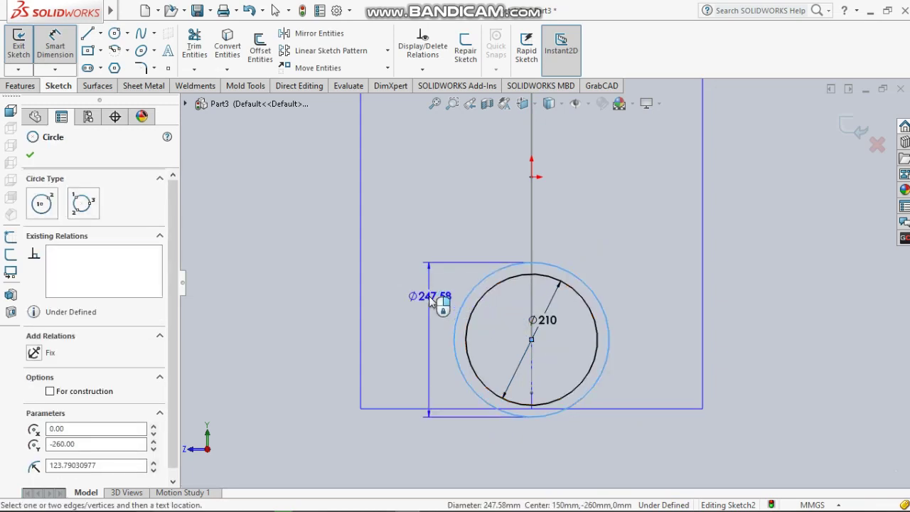
pyautogui.click(406, 328)
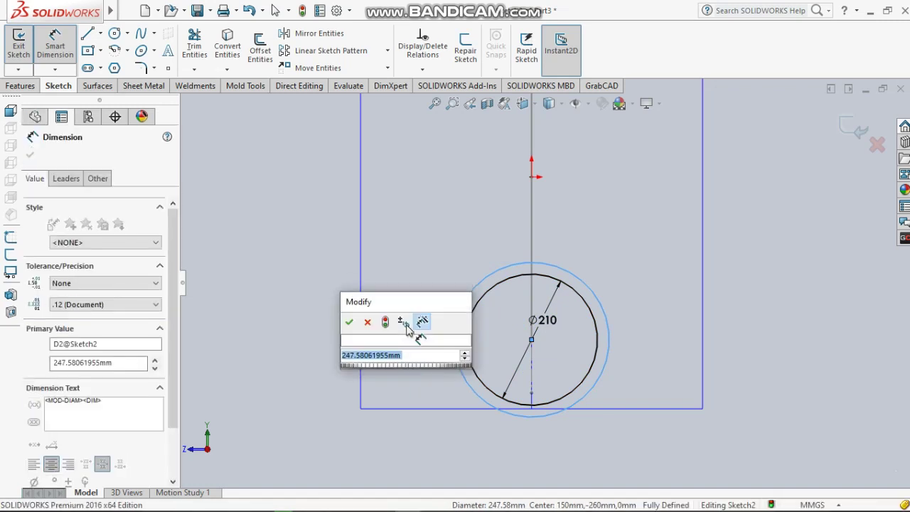
pyautogui.write('290')
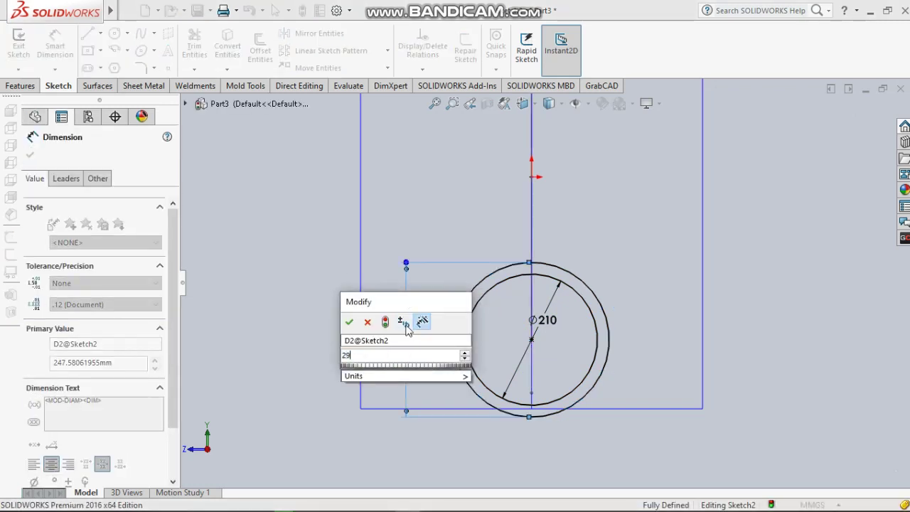
pyautogui.click(350, 322)
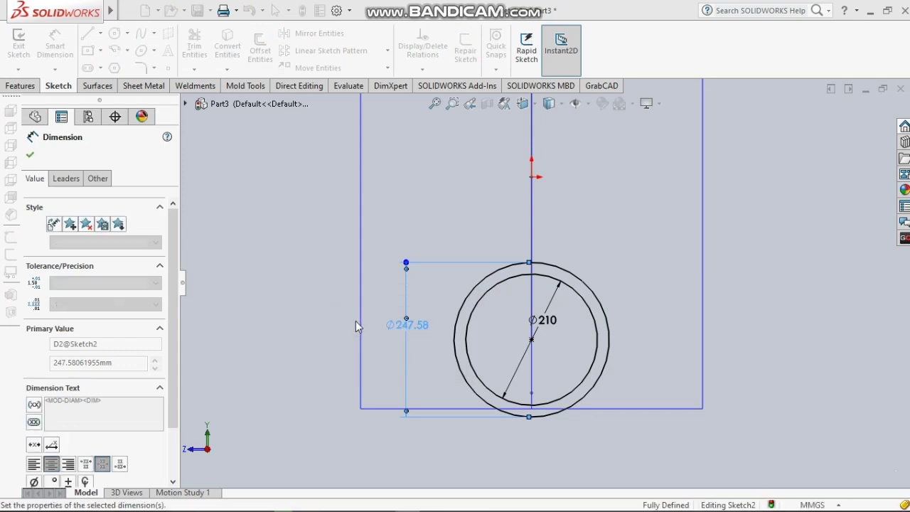
# Step: Exit the ring sketch after orbiting to see the path and circles in 3D
pyautogui.press('f')
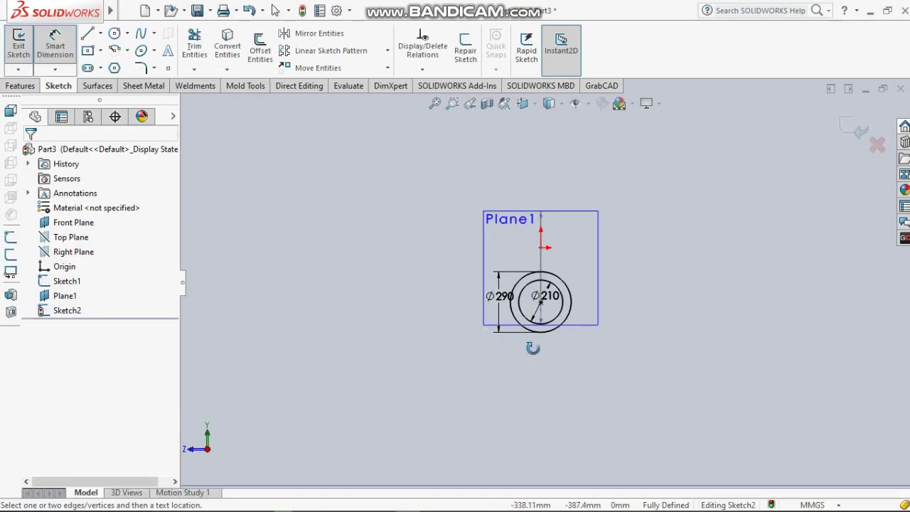
pyautogui.moveTo(531, 349)
pyautogui.mouseDown(button='middle')
pyautogui.moveTo(547, 356)
pyautogui.moveTo(619, 297)
pyautogui.mouseUp(button='middle')
pyautogui.scroll(-3, 623, 284)
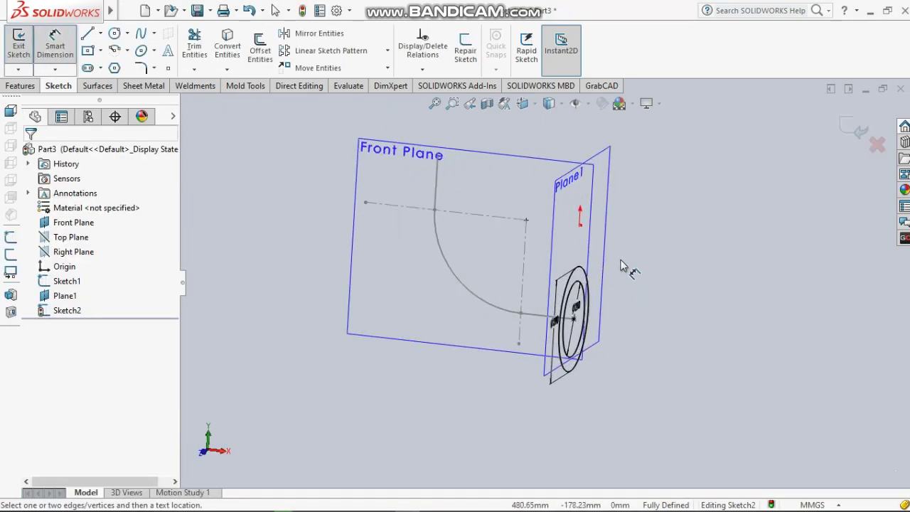
pyautogui.moveTo(621, 265); pyautogui.dragTo(644, 259, button='middle')
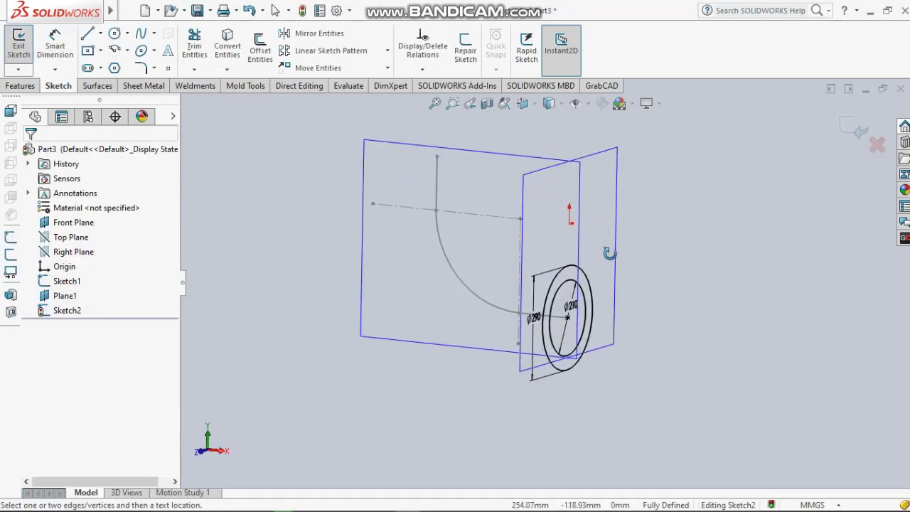
pyautogui.click(857, 137)
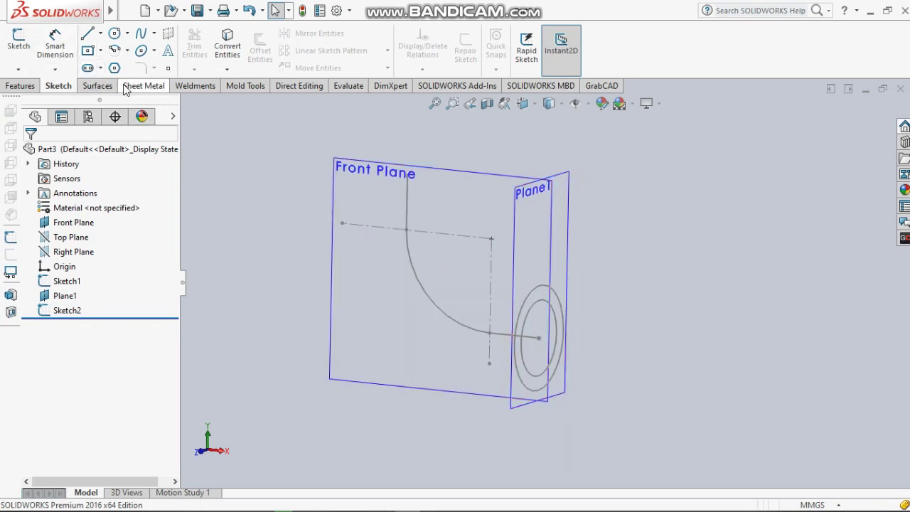
pyautogui.click(32, 87)
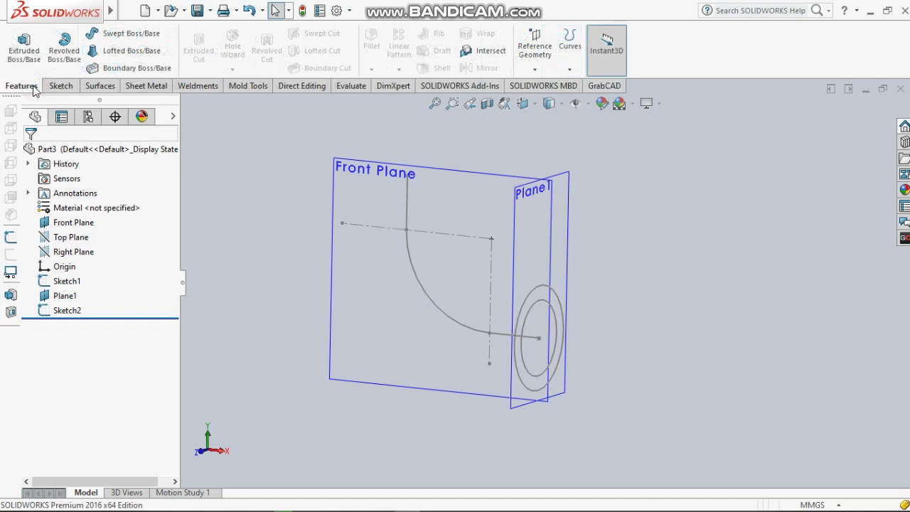
# Step: Sweep the Sketch2 ring profile along the curved Sketch1 path
pyautogui.click(131, 34)
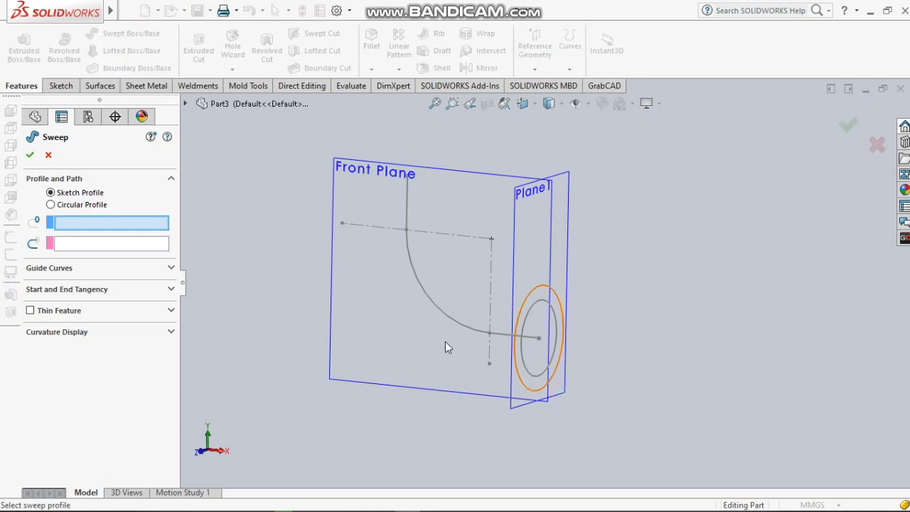
pyautogui.click(558, 321)
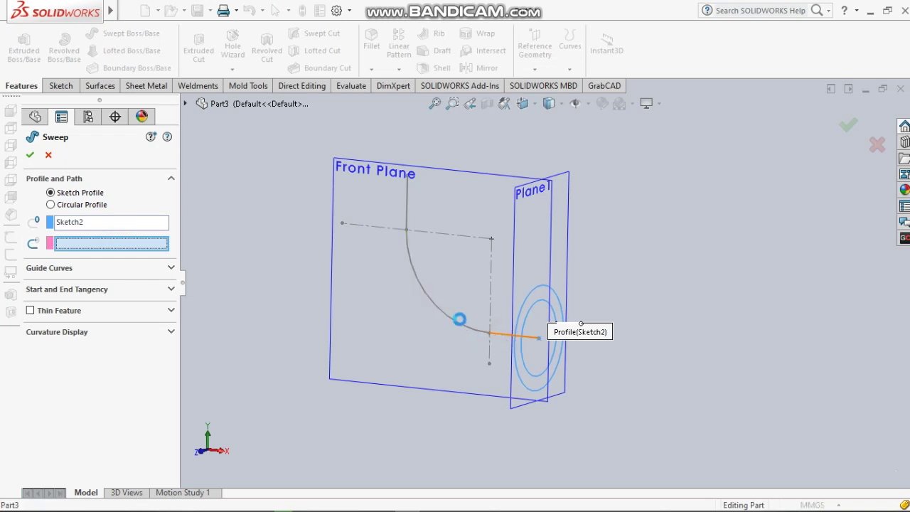
pyautogui.click(459, 320)
pyautogui.moveTo(460, 319)
pyautogui.mouseDown(button='middle')
pyautogui.moveTo(447, 282)
pyautogui.moveTo(455, 341)
pyautogui.mouseUp(button='middle')
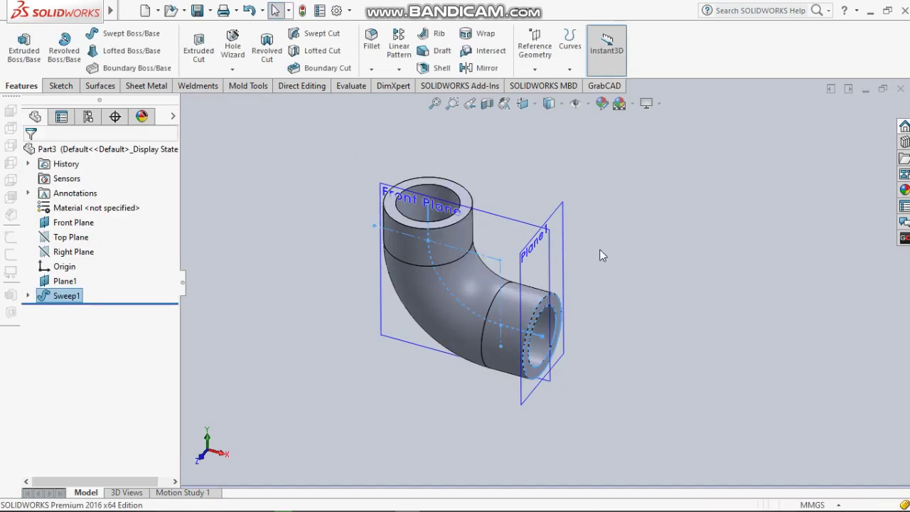
pyautogui.click(599, 250)
pyautogui.scroll(-3, 422, 248)
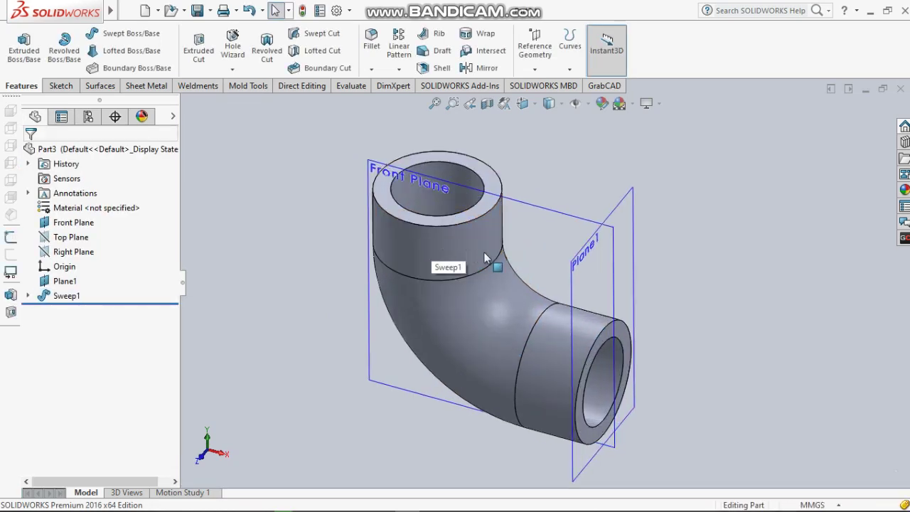
pyautogui.moveTo(609, 224)
pyautogui.mouseDown(button='middle')
pyautogui.moveTo(539, 295)
pyautogui.moveTo(518, 282)
pyautogui.moveTo(570, 274)
pyautogui.mouseUp(button='middle')
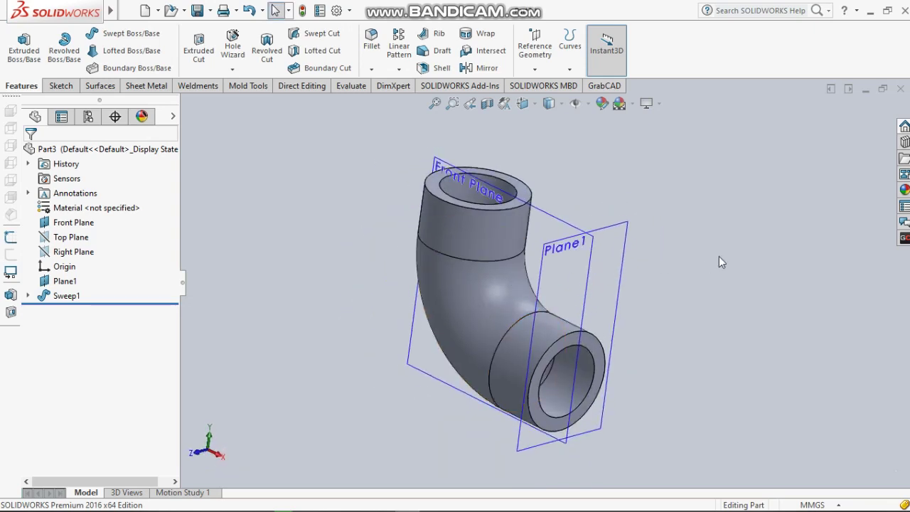
pyautogui.hotkey('alt', 'Tab')
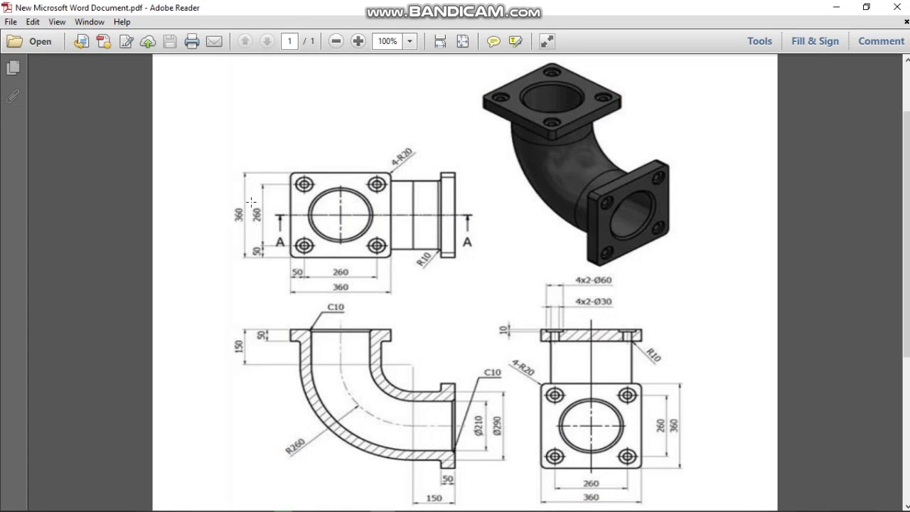
pyautogui.hotkey('alt', 'Tab')
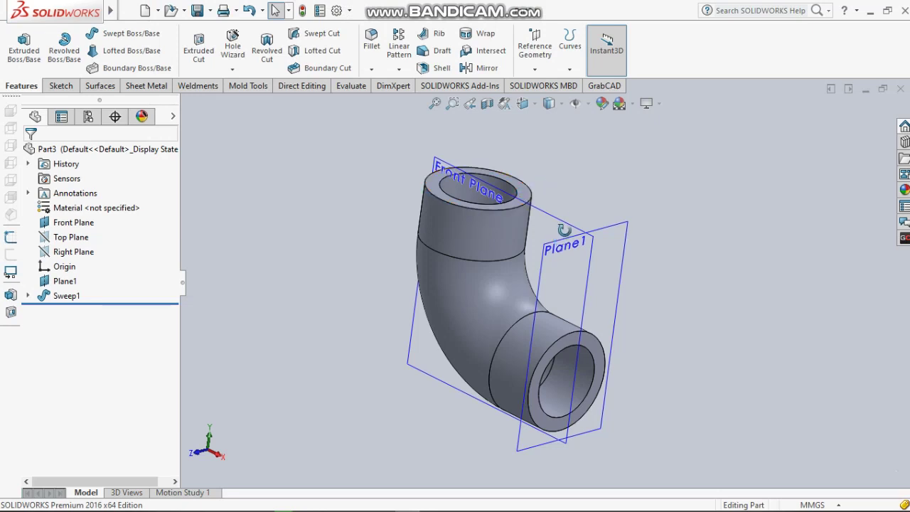
# Step: Open Sketch3 on the elbow's top end face, viewed Normal To
pyautogui.moveTo(561, 229); pyautogui.dragTo(530, 206, button='middle')
pyautogui.click(526, 205)
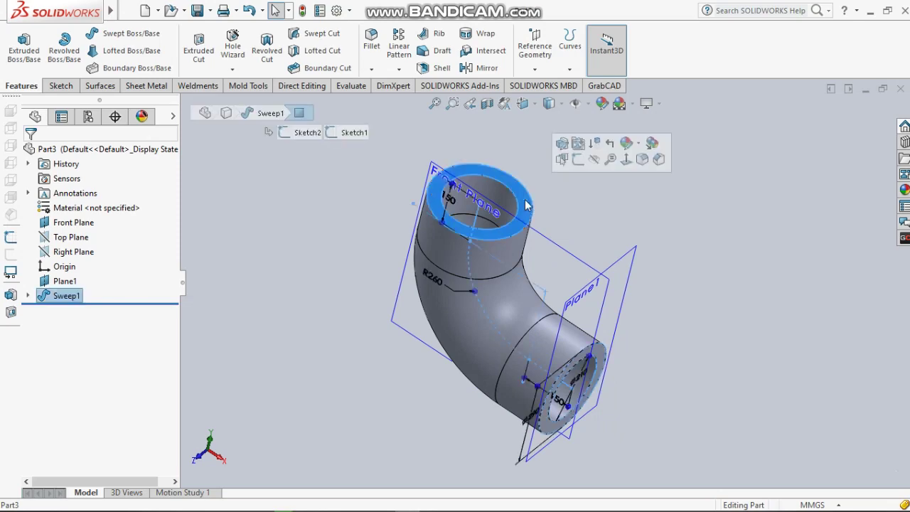
pyautogui.click(577, 161)
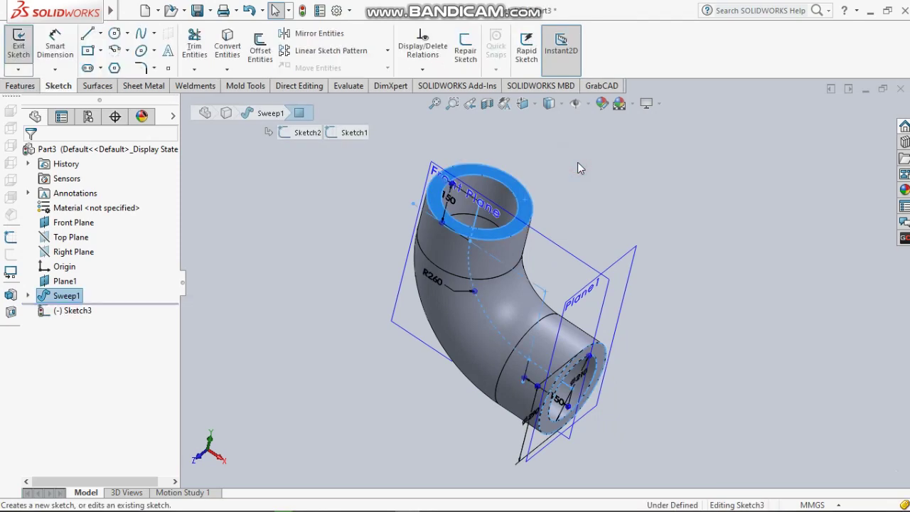
pyautogui.click(524, 105)
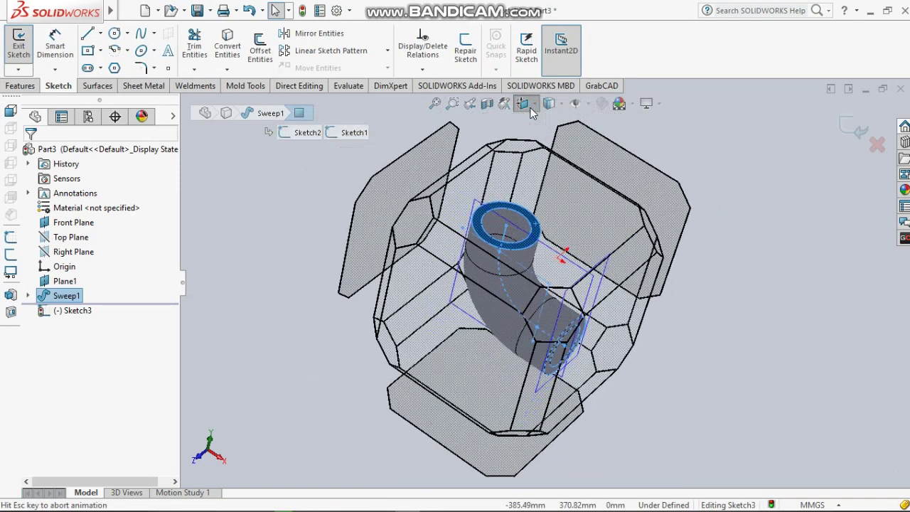
pyautogui.click(533, 104)
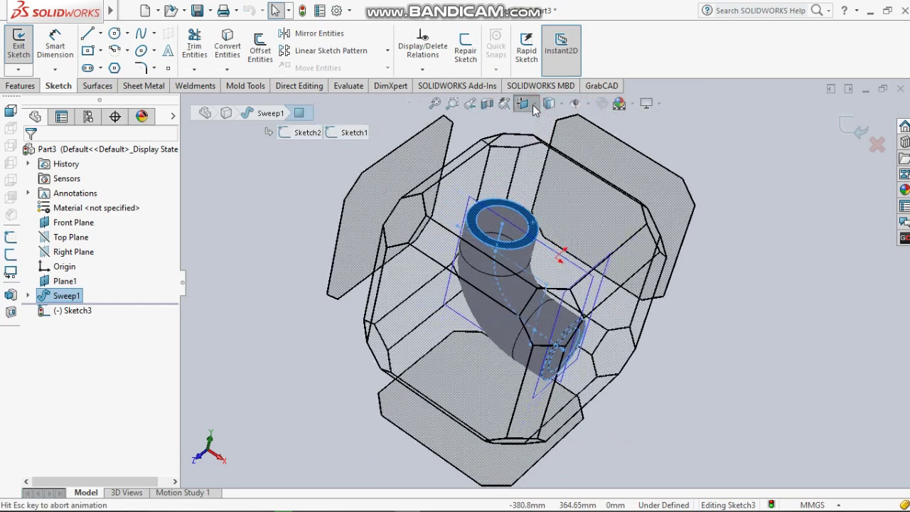
pyautogui.click(596, 178)
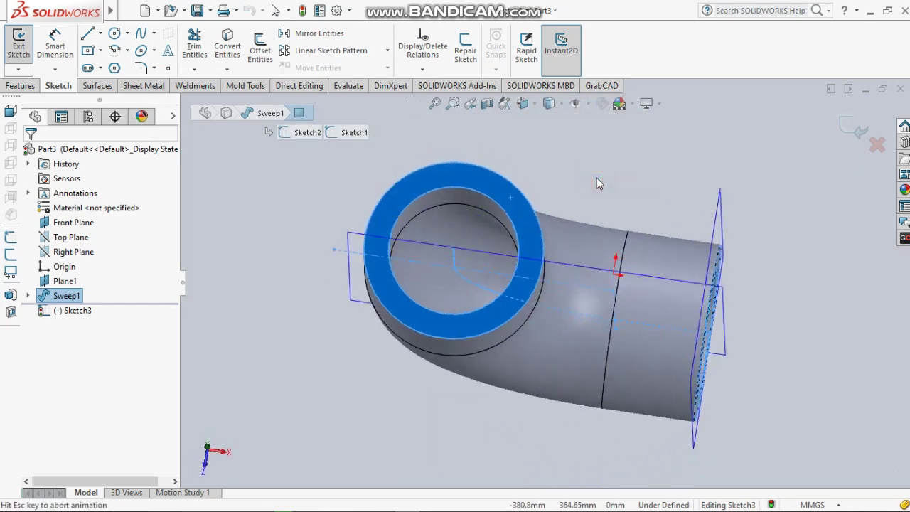
pyautogui.scroll(-1, 523, 249)
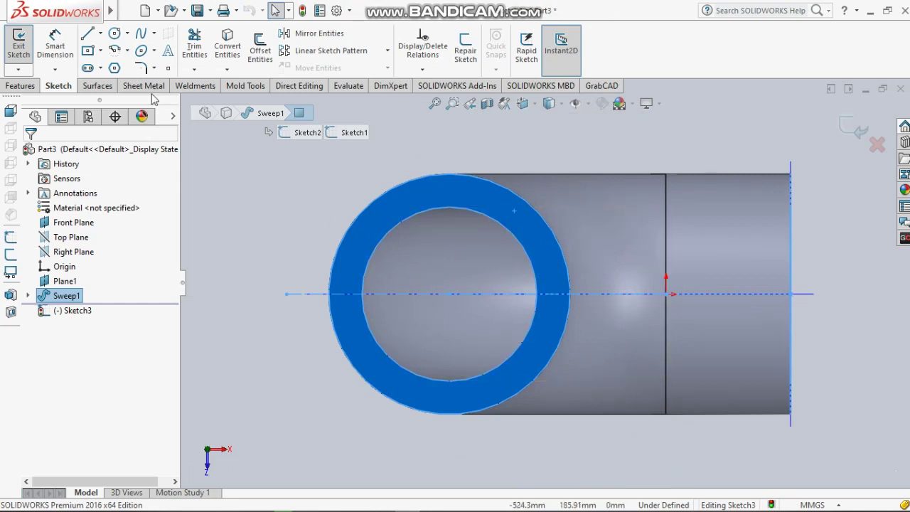
pyautogui.click(101, 51)
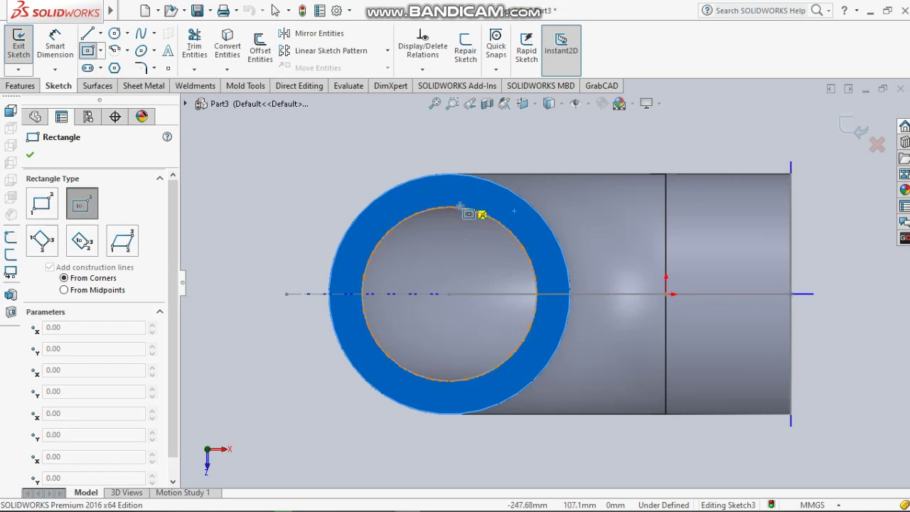
# Step: Draw a centre rectangle from the ring's centre around the pipe end
pyautogui.click(449, 293)
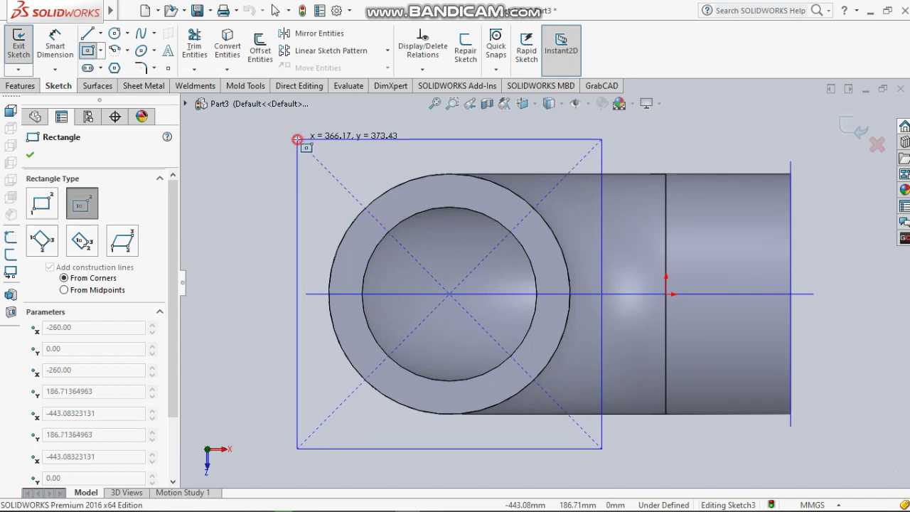
pyautogui.click(297, 138)
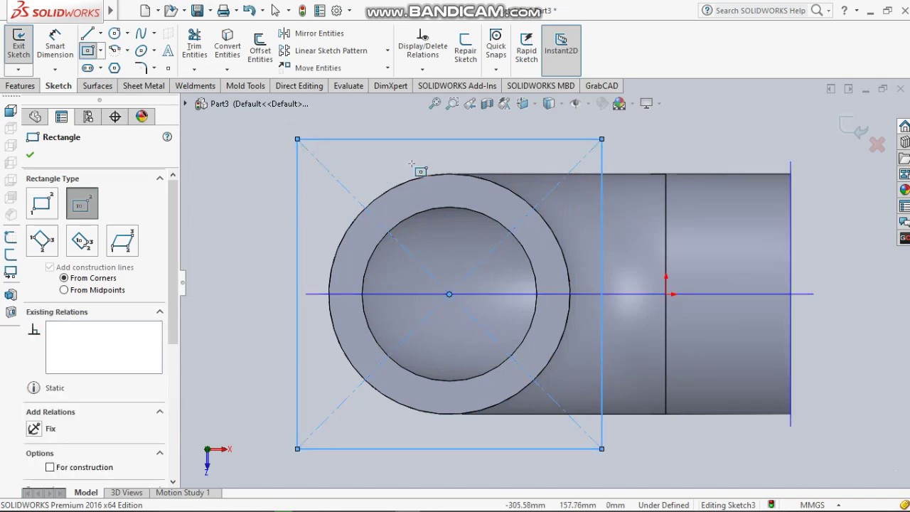
pyautogui.press('Escape')
pyautogui.press('z')
pyautogui.scroll(1, 569, 197)
pyautogui.scroll(-1, 575, 211)
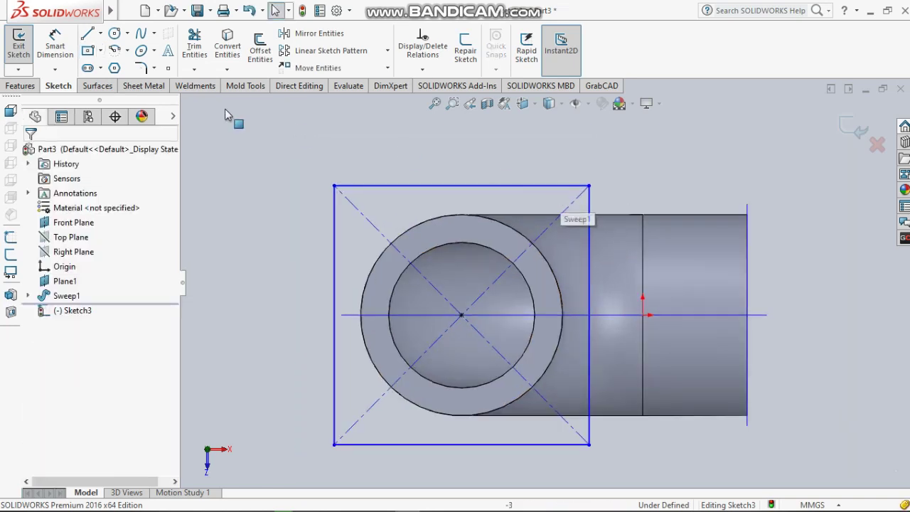
# Step: Dimension the square's top edge at 360 mm
pyautogui.click(57, 44)
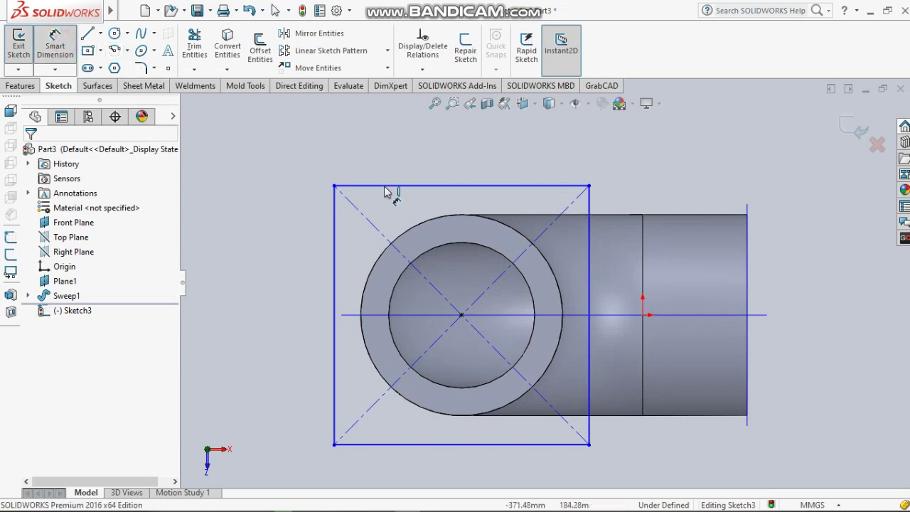
pyautogui.click(395, 185)
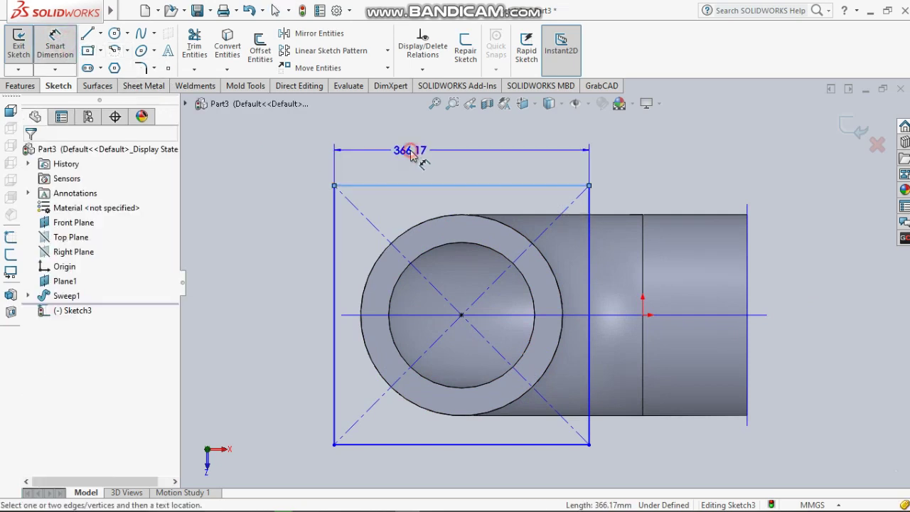
pyautogui.click(411, 152)
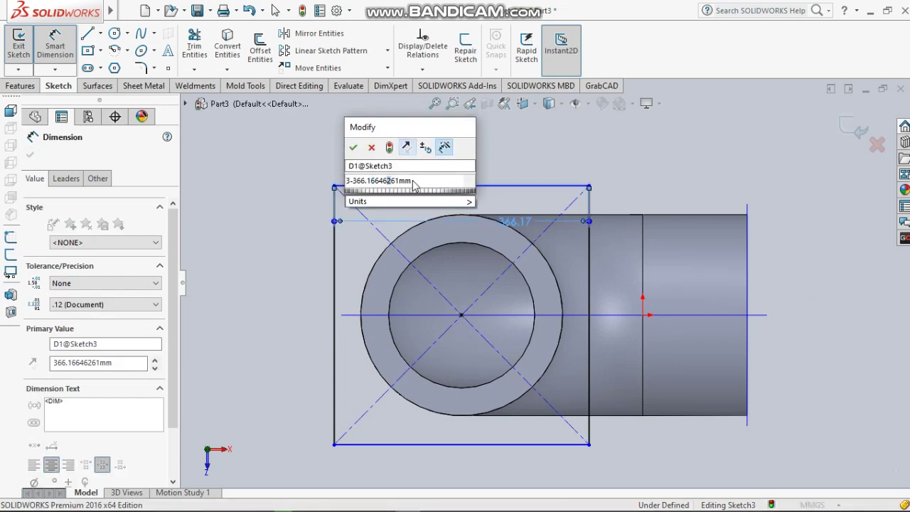
pyautogui.write('60')
pyautogui.press('Return')
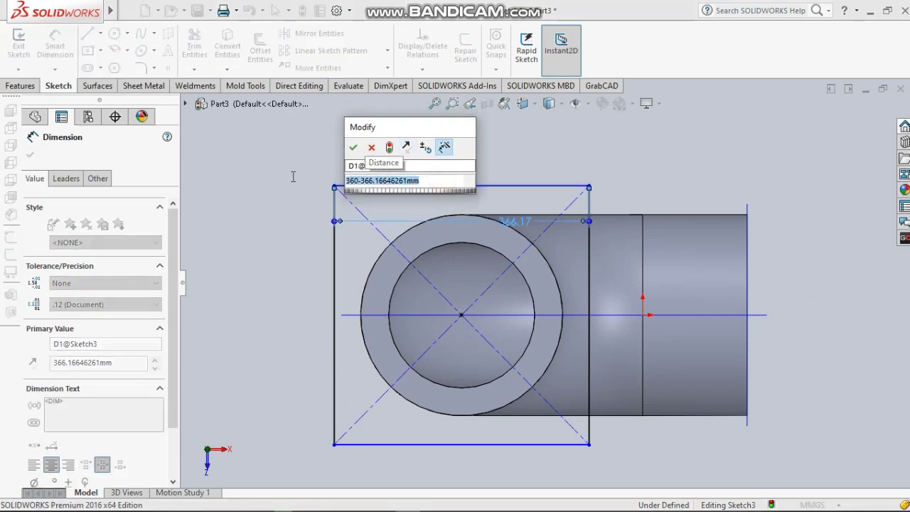
pyautogui.write('36')
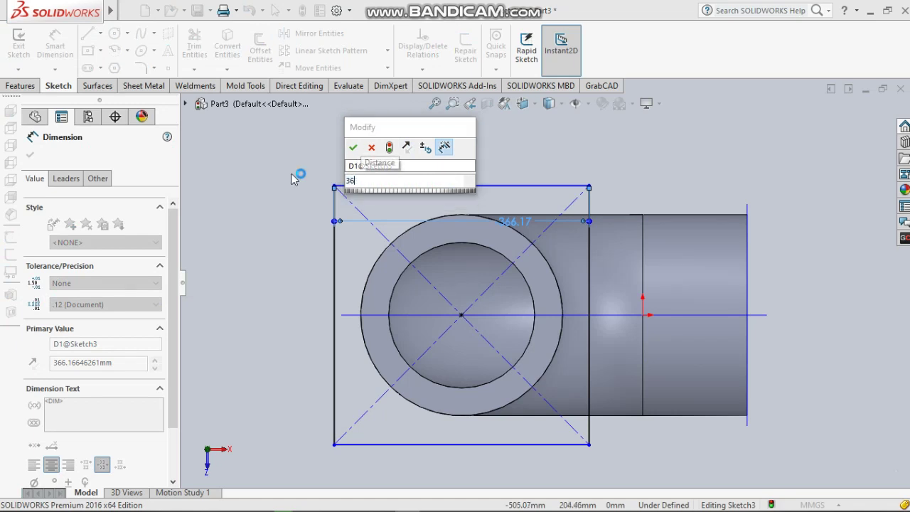
pyautogui.write('0')
pyautogui.click(371, 147)
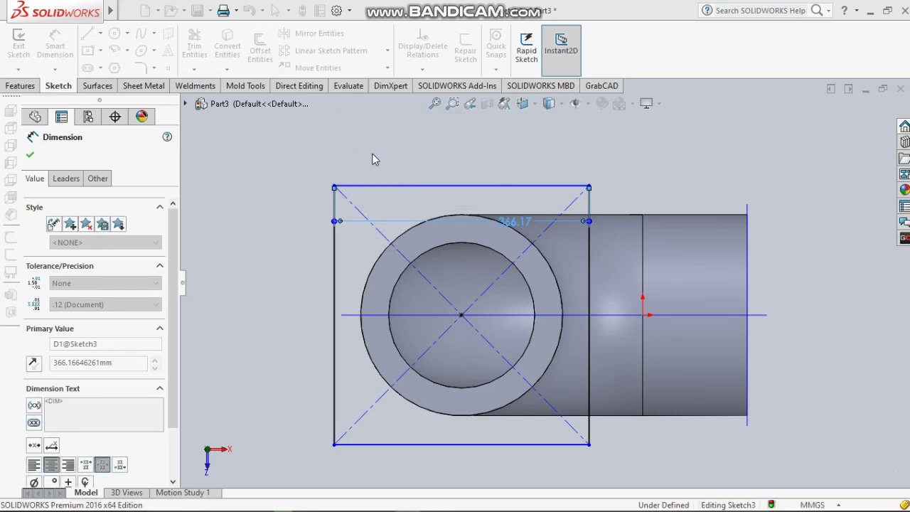
# Step: Dimension the square's left edge at 360 mm, fully defining it
pyautogui.click(338, 245)
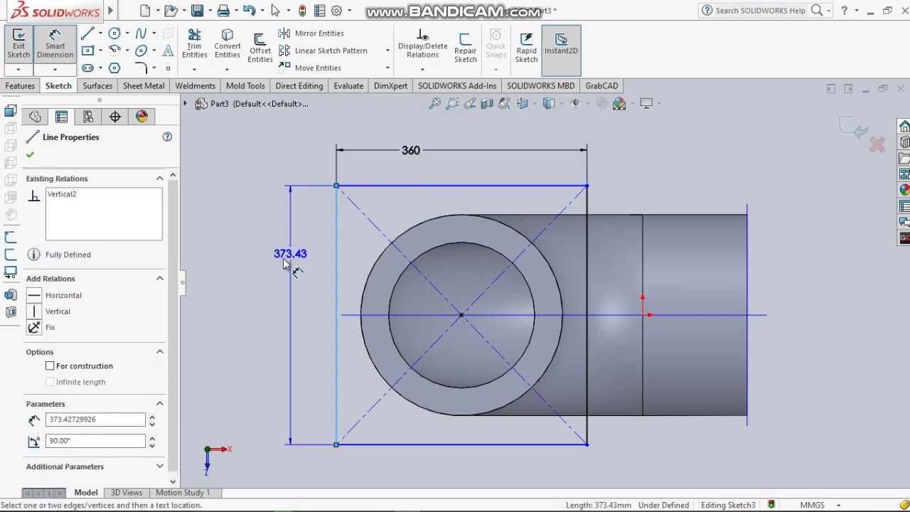
pyautogui.click(282, 262)
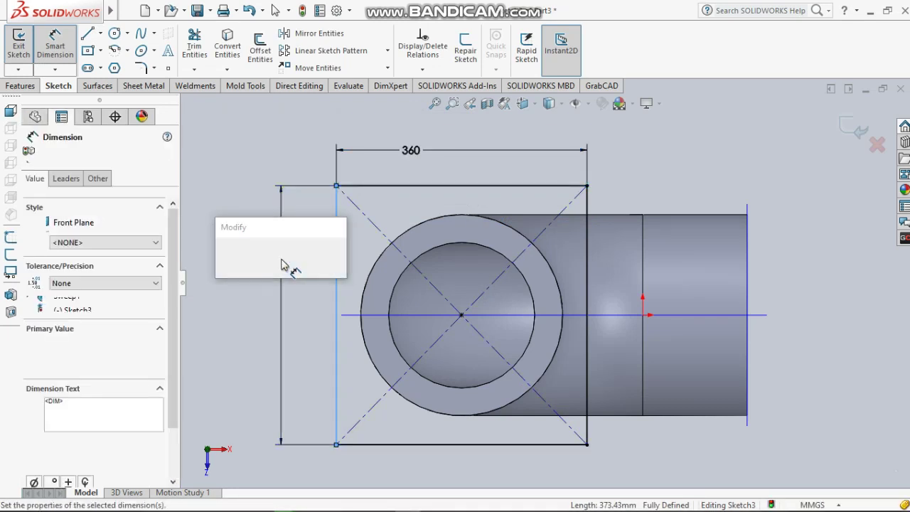
pyautogui.click(281, 288)
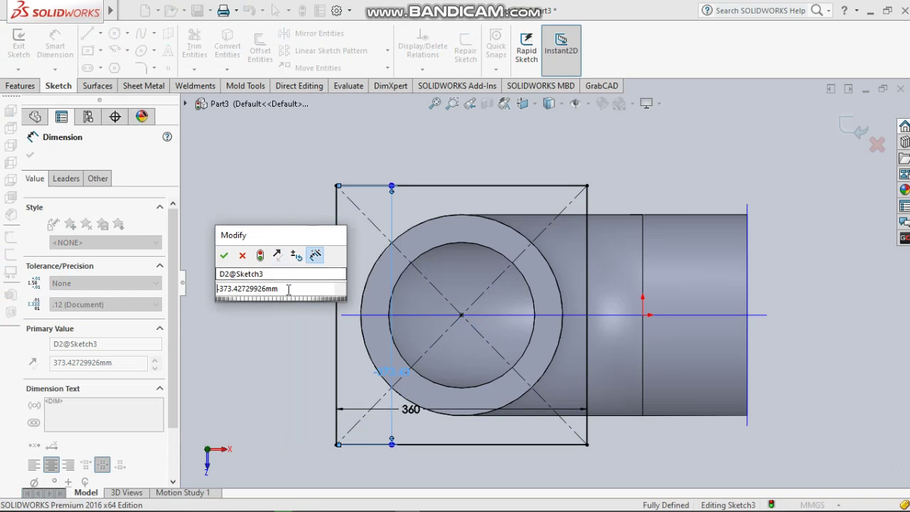
pyautogui.write('-')
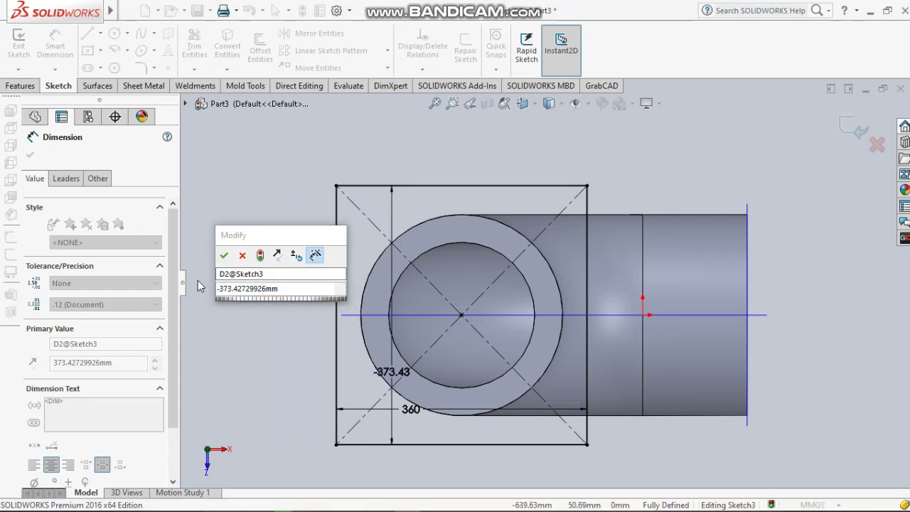
pyautogui.doubleClick(290, 286)
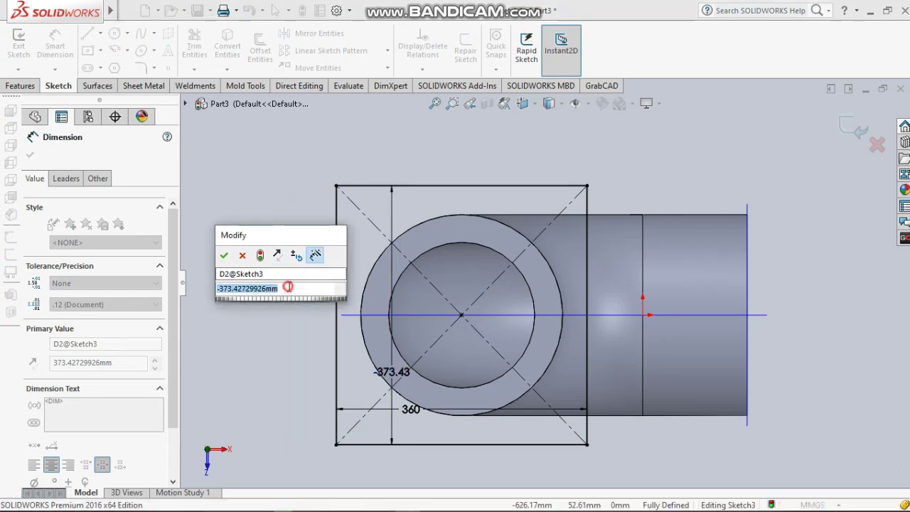
pyautogui.write('3')
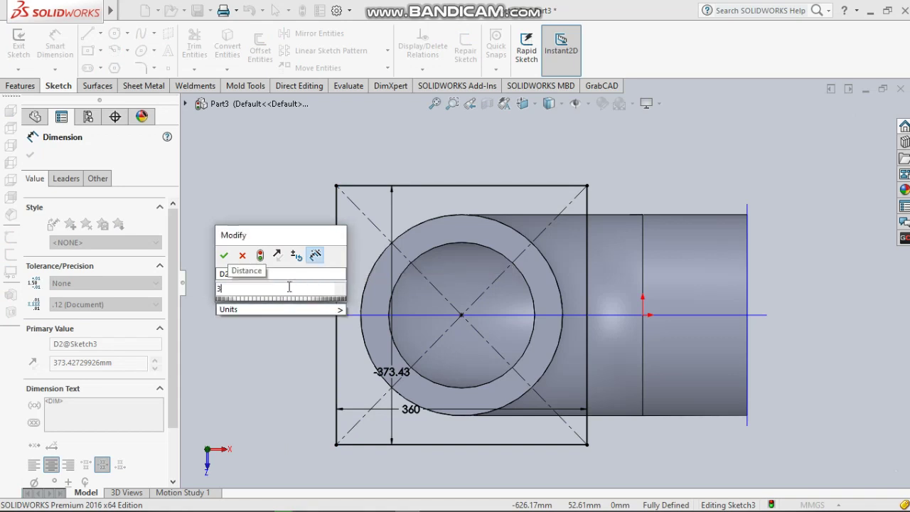
pyautogui.write('60')
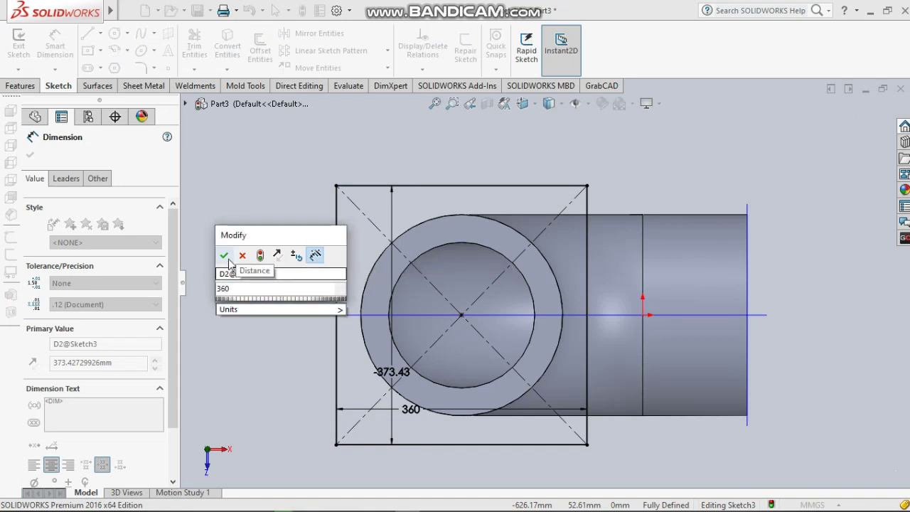
pyautogui.click(226, 253)
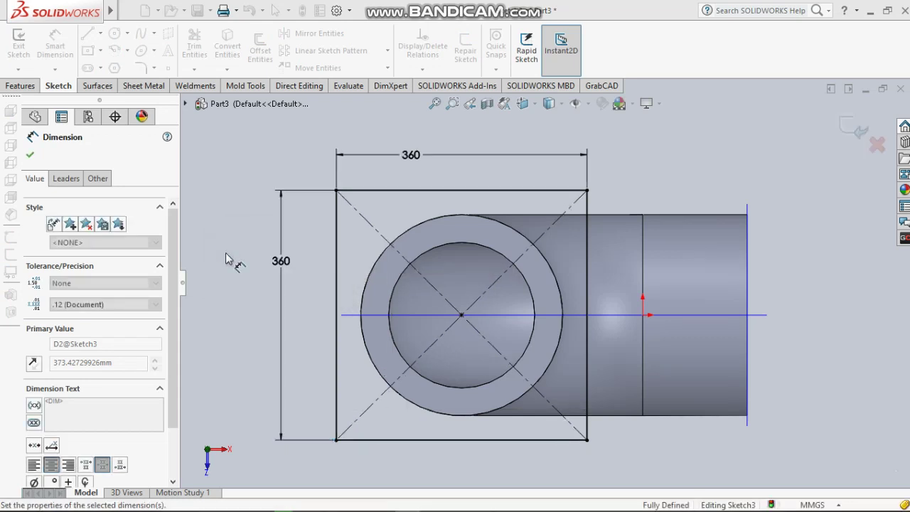
pyautogui.scroll(-1, 461, 319)
pyautogui.click(464, 315)
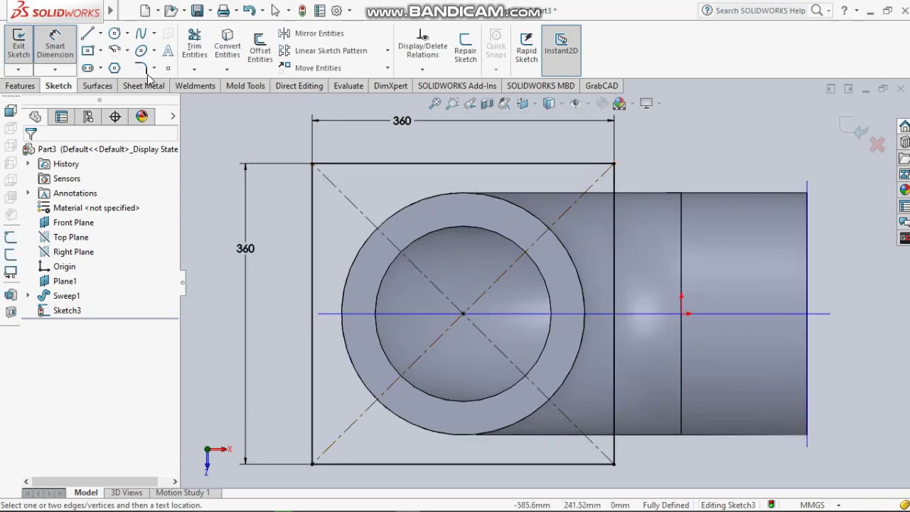
# Step: Convert the Ø210 inner bore edge into Sketch3, then check the reference drawing
pyautogui.click(228, 47)
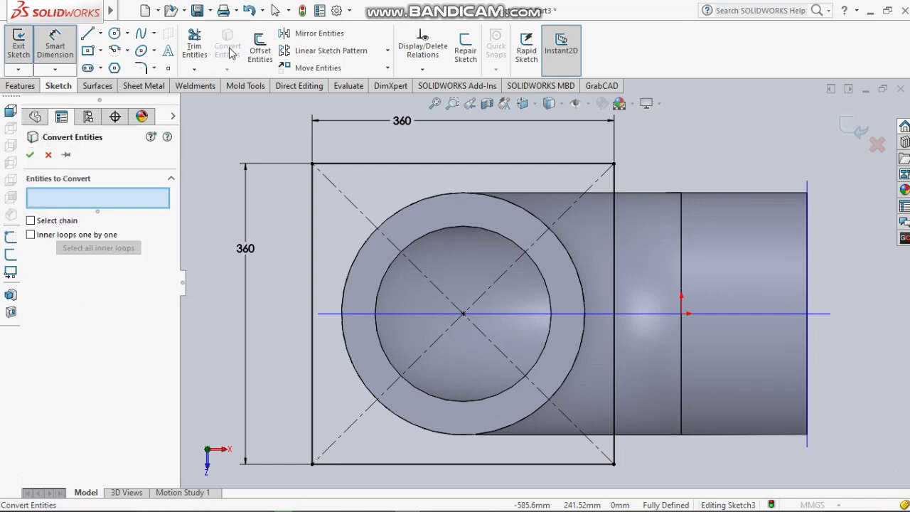
pyautogui.click(430, 242)
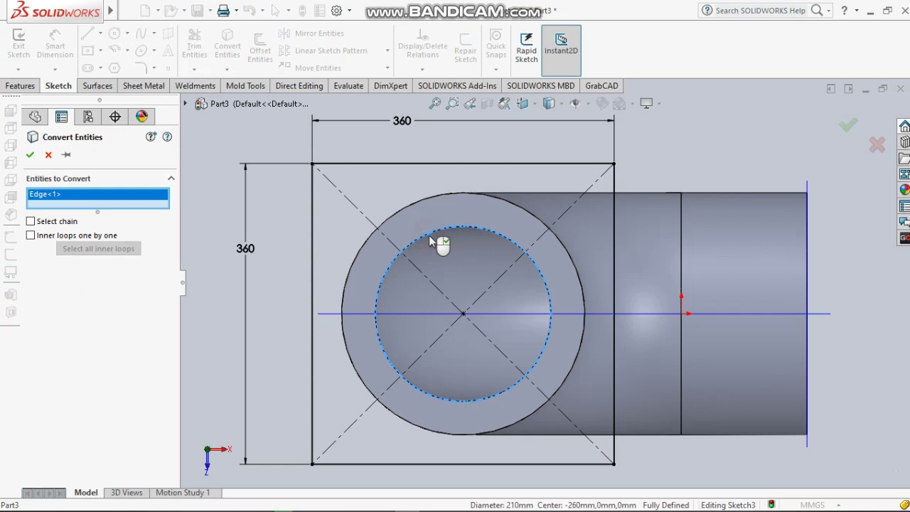
pyautogui.click(31, 155)
pyautogui.scroll(3, 588, 281)
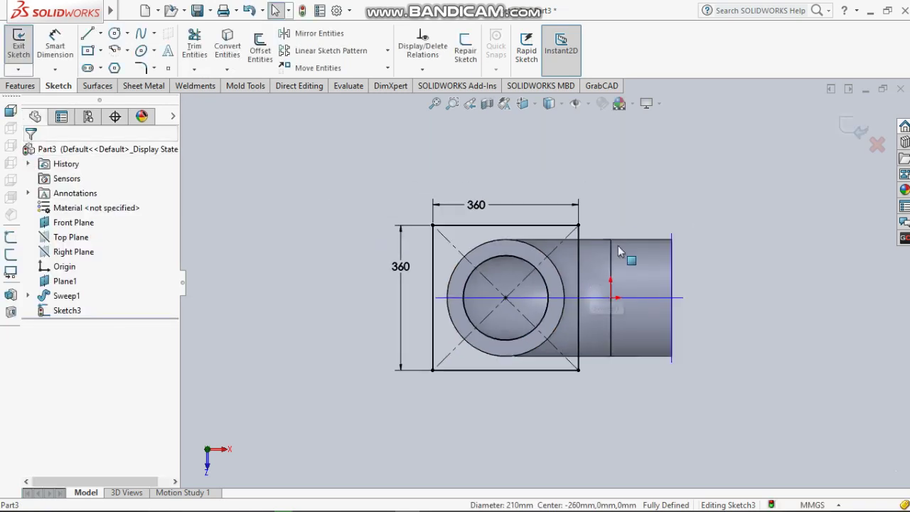
pyautogui.scroll(-1, 620, 206)
pyautogui.click(622, 209)
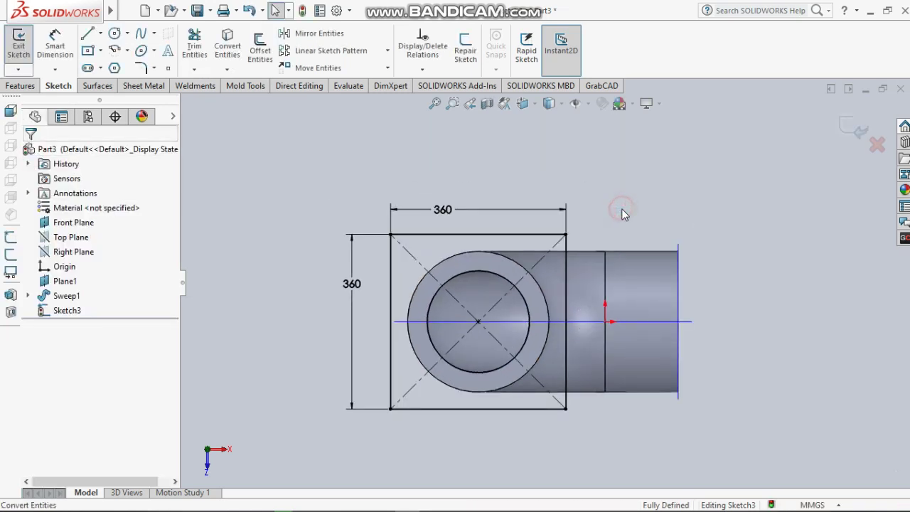
pyautogui.hotkey('alt', 'Tab')
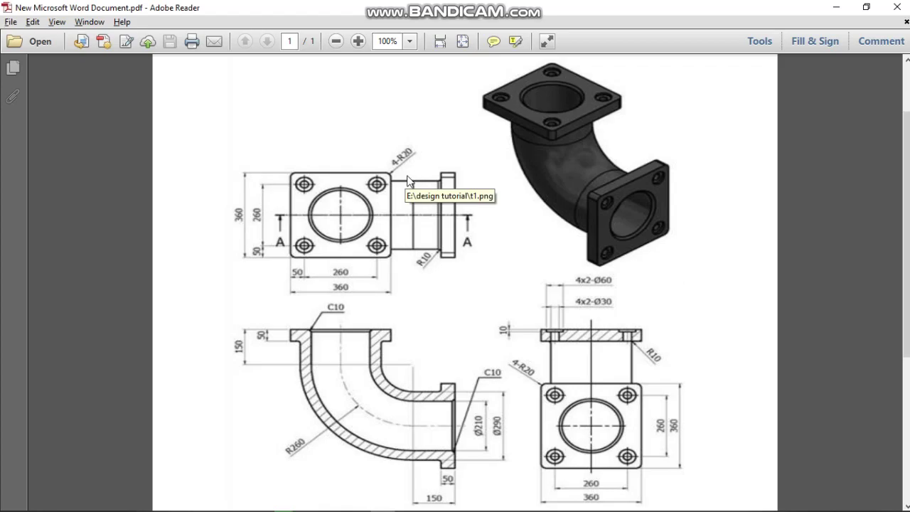
pyautogui.hotkey('alt', 'Tab')
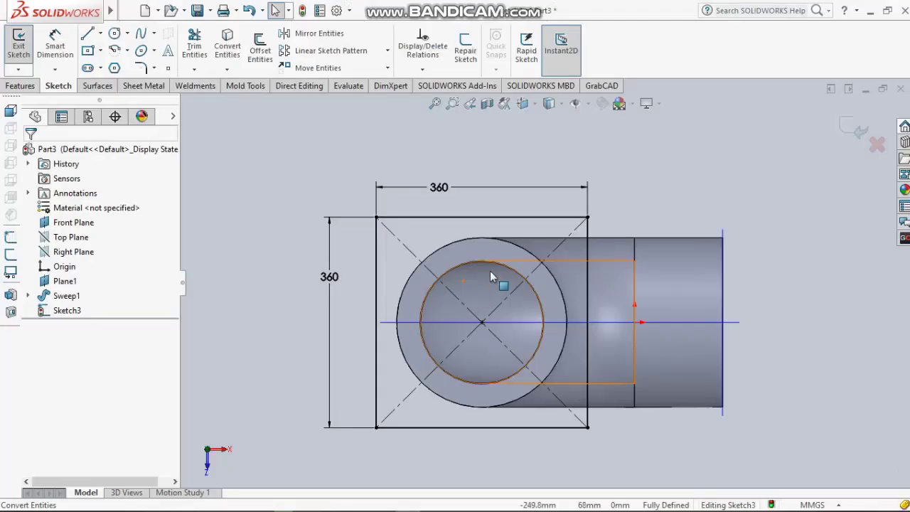
# Step: Round all four corners of the 360 mm square with 20 mm sketch fillets
pyautogui.scroll(2, 508, 325)
pyautogui.scroll(-1, 548, 315)
pyautogui.scroll(-1, 541, 310)
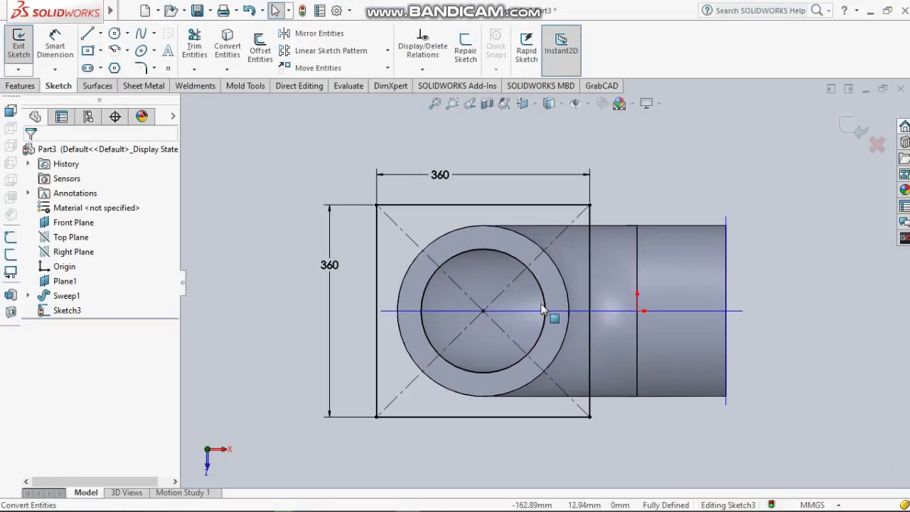
pyautogui.click(544, 311)
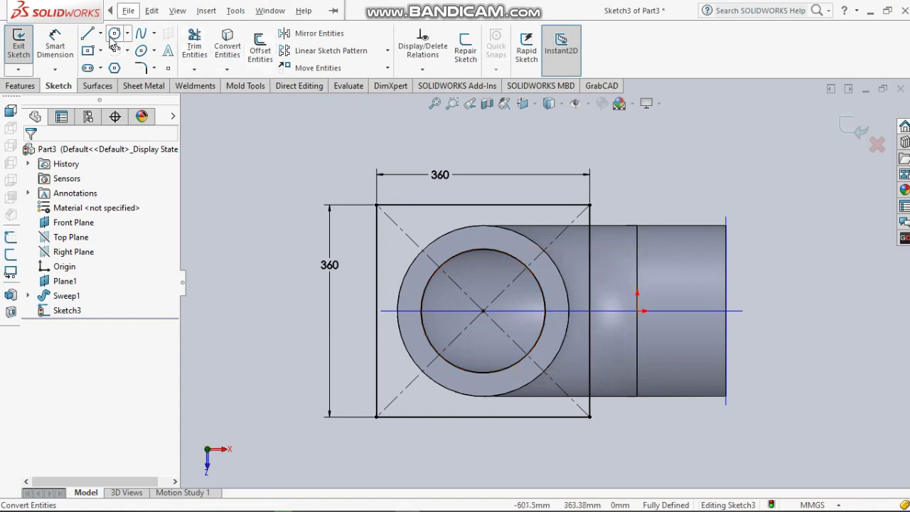
pyautogui.click(154, 68)
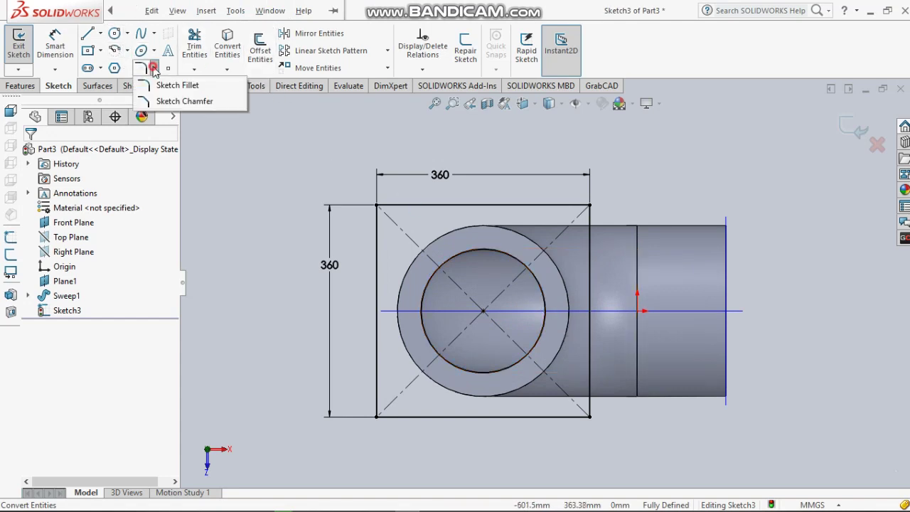
pyautogui.click(183, 89)
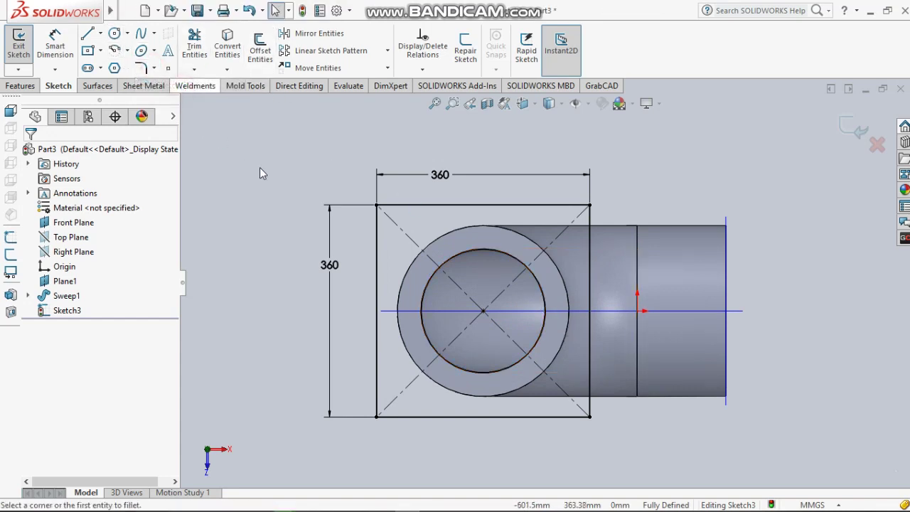
pyautogui.click(377, 206)
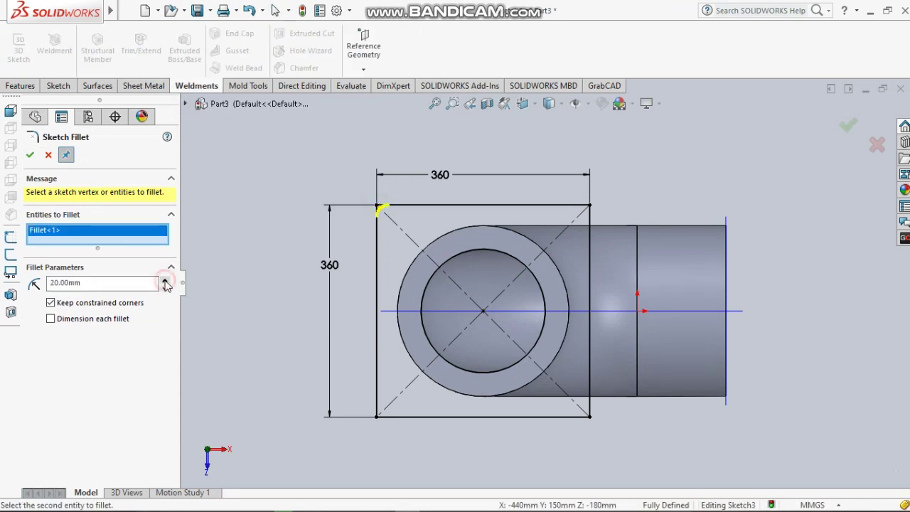
pyautogui.click(589, 206)
pyautogui.click(590, 417)
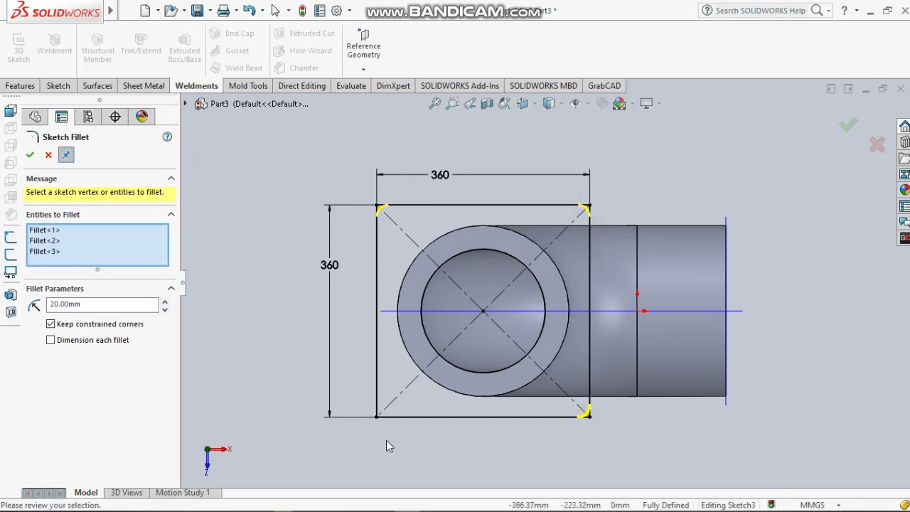
pyautogui.click(376, 417)
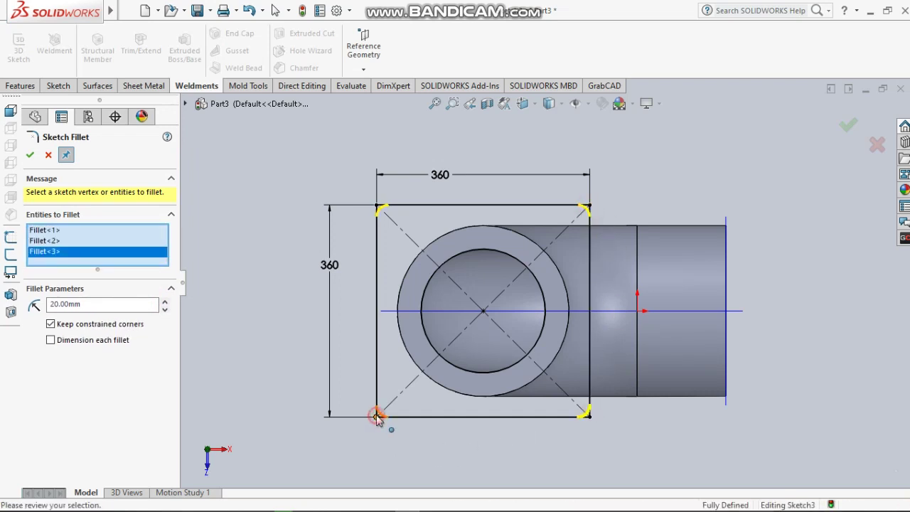
pyautogui.click(30, 155)
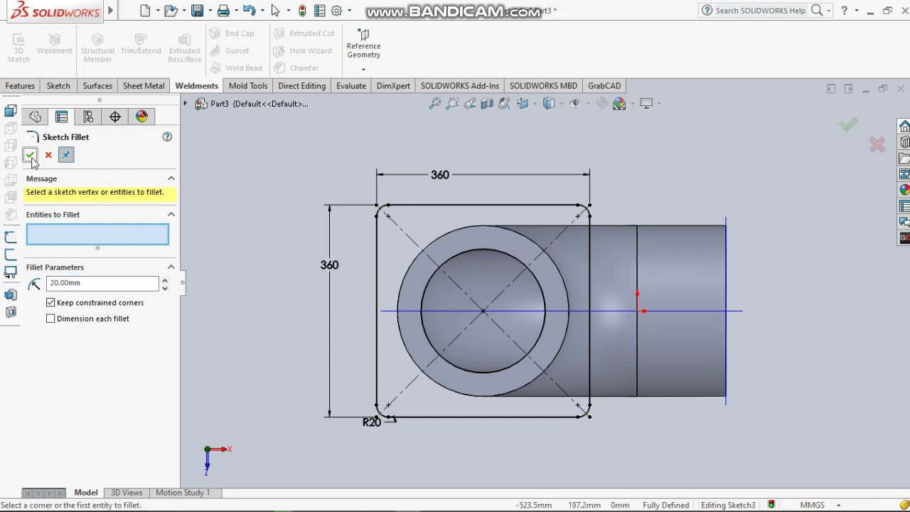
pyautogui.click(30, 155)
# Step: Orbit the elbow into a 3D view and exit the flange sketch
pyautogui.scroll(-2, 715, 291)
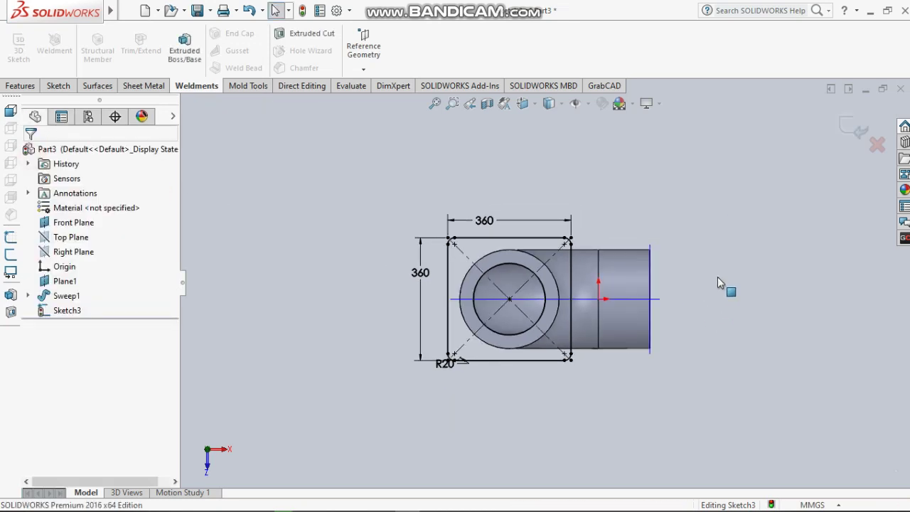
pyautogui.moveTo(718, 277)
pyautogui.mouseDown(button='middle')
pyautogui.moveTo(703, 169)
pyautogui.moveTo(640, 177)
pyautogui.mouseUp(button='middle')
pyautogui.scroll(2, 593, 188)
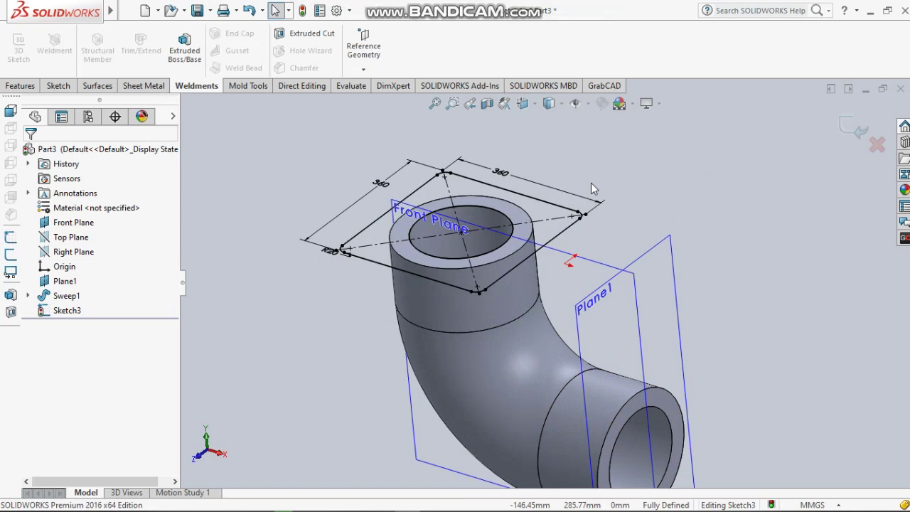
pyautogui.click(857, 142)
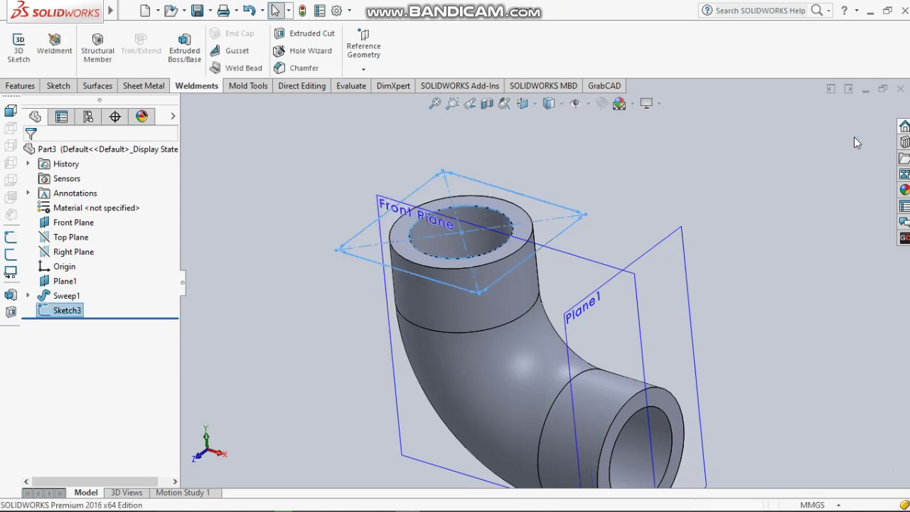
# Step: Select the flange sketch (Sketch3) and start an Extruded Boss/Base from it
pyautogui.moveTo(593, 204); pyautogui.dragTo(503, 195, button='middle')
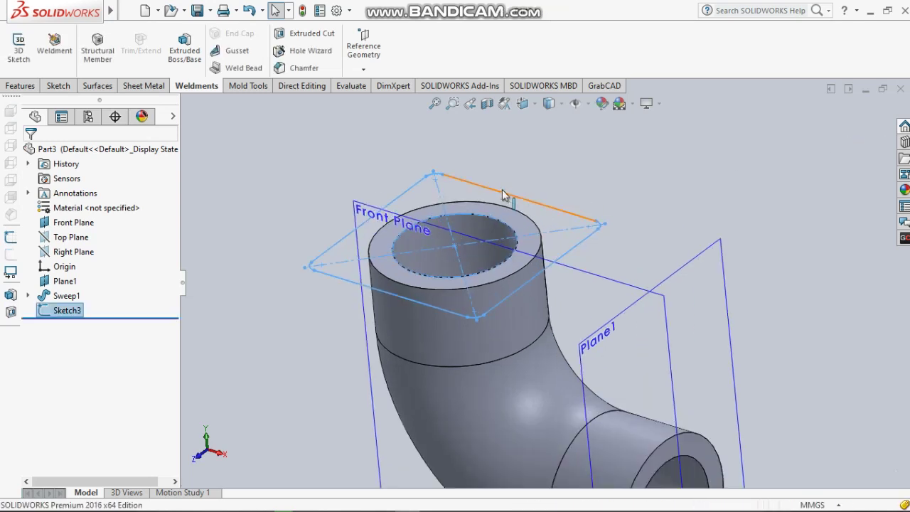
pyautogui.click(17, 86)
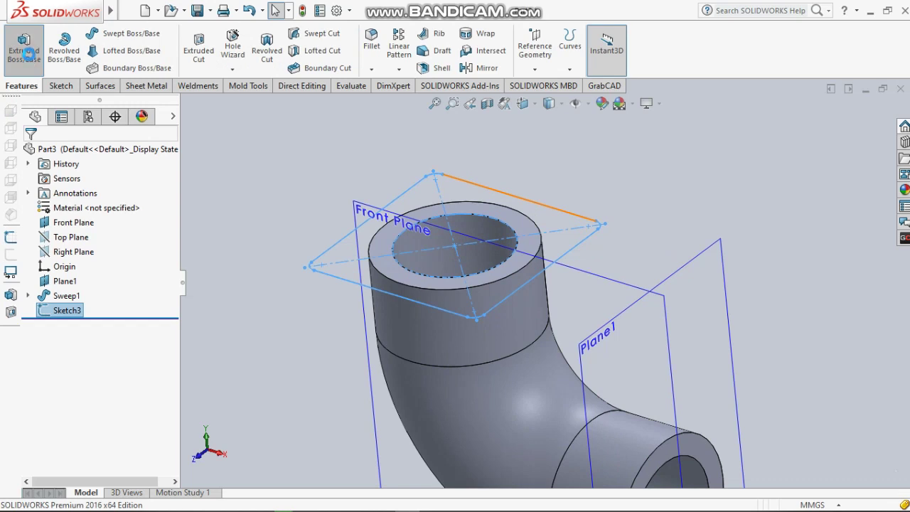
pyautogui.click(28, 54)
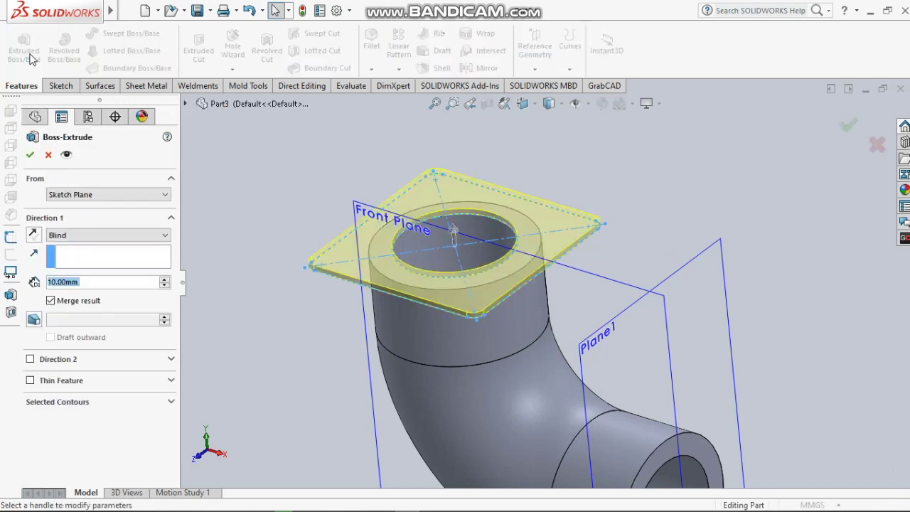
# Step: Extrude the square flange 50 mm downward over the top end as Boss-Extrude1
pyautogui.click(33, 235)
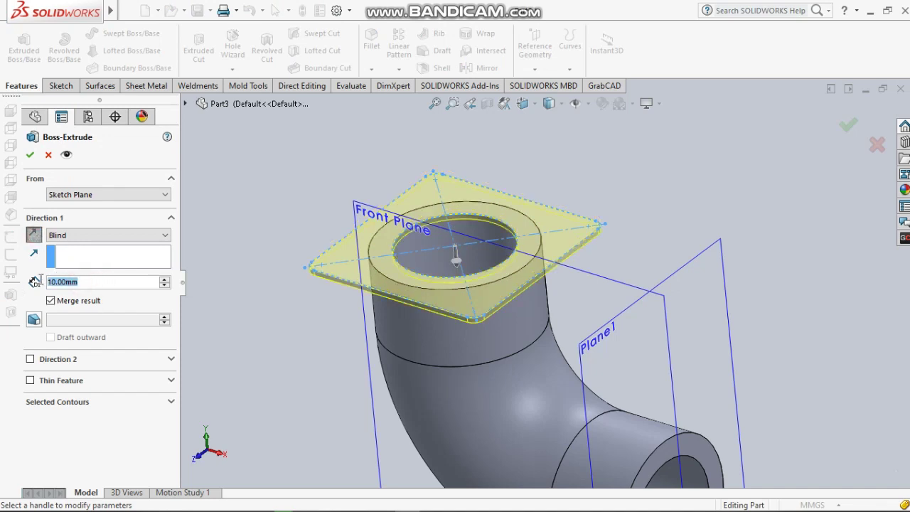
pyautogui.write('5')
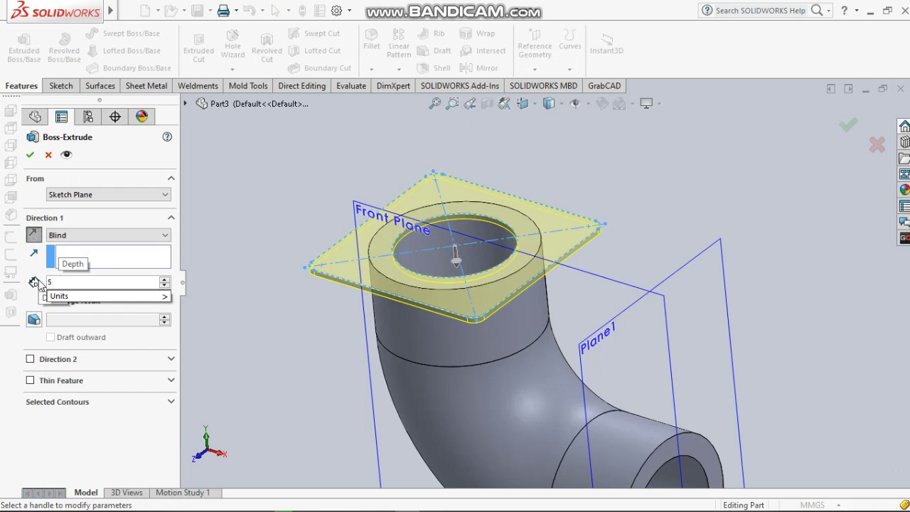
pyautogui.write('0')
pyautogui.press('Return')
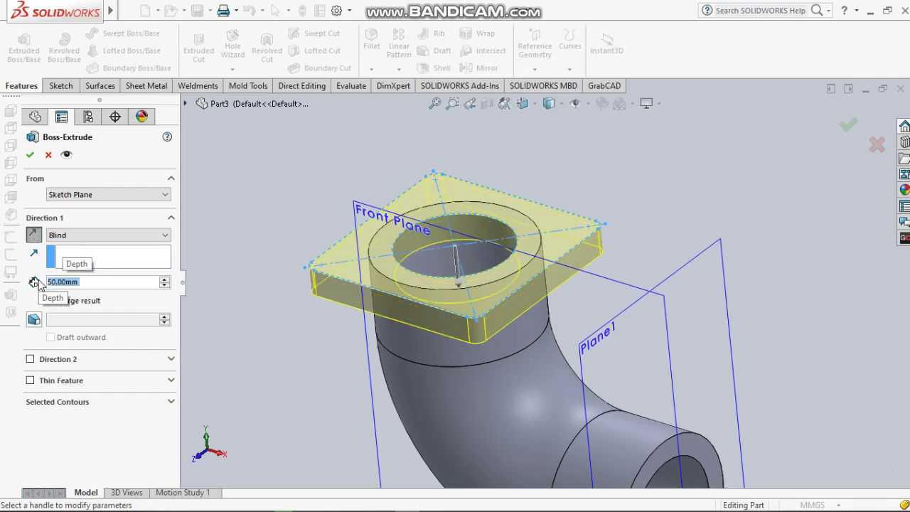
pyautogui.scroll(3, 541, 277)
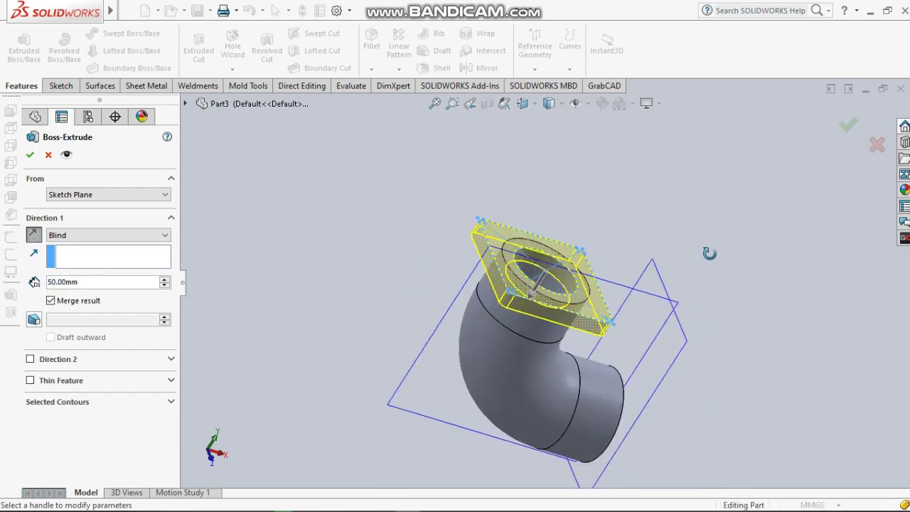
pyautogui.moveTo(662, 239); pyautogui.dragTo(646, 224, button='middle')
pyautogui.scroll(-2, 553, 271)
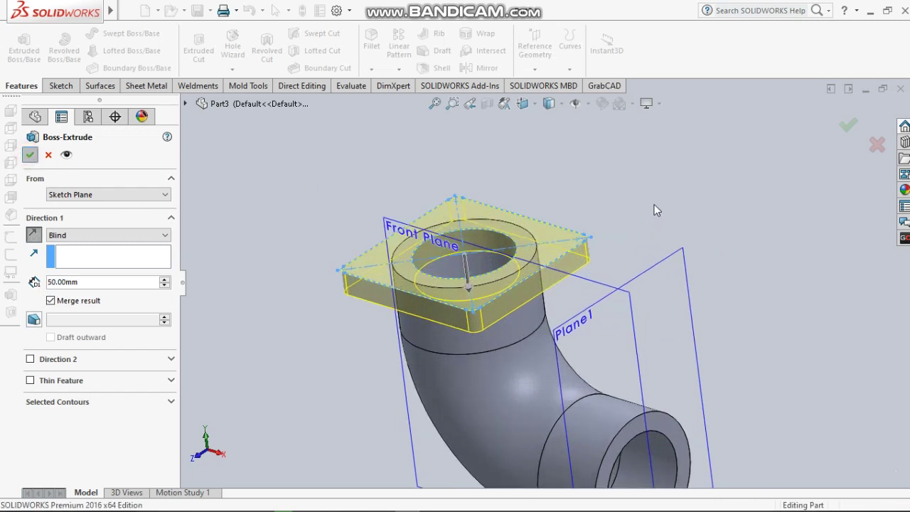
pyautogui.press('Return')
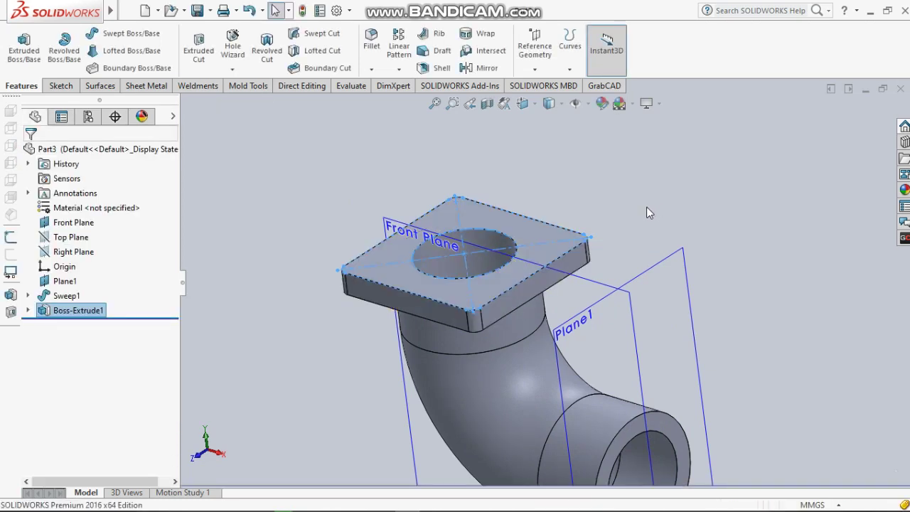
pyautogui.click(646, 206)
pyautogui.moveTo(637, 204)
pyautogui.mouseDown(button='middle')
pyautogui.moveTo(683, 304)
pyautogui.moveTo(633, 200)
pyautogui.mouseUp(button='middle')
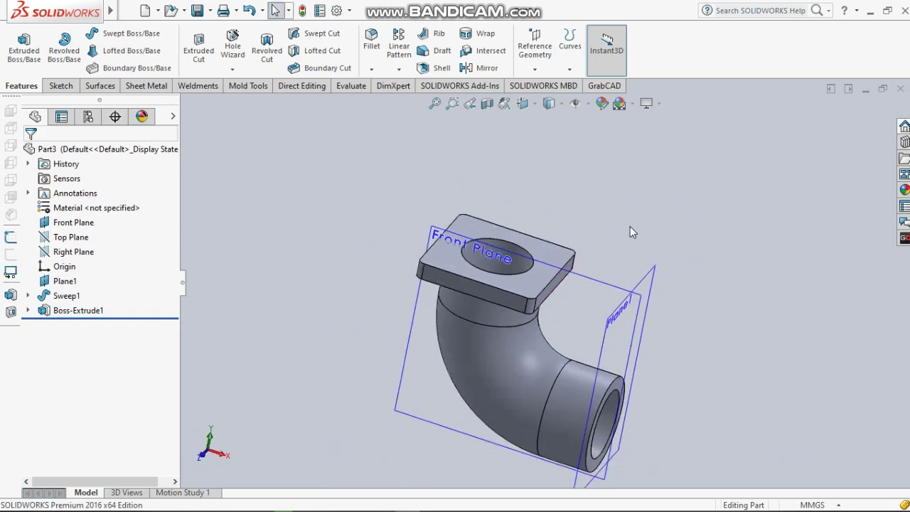
pyautogui.moveTo(633, 200)
pyautogui.mouseDown(button='middle')
pyautogui.moveTo(529, 318)
pyautogui.moveTo(597, 263)
pyautogui.moveTo(572, 307)
pyautogui.moveTo(609, 270)
pyautogui.moveTo(548, 295)
pyautogui.moveTo(552, 258)
pyautogui.moveTo(559, 265)
pyautogui.mouseUp(button='middle')
pyautogui.hotkey('alt', 'Tab')
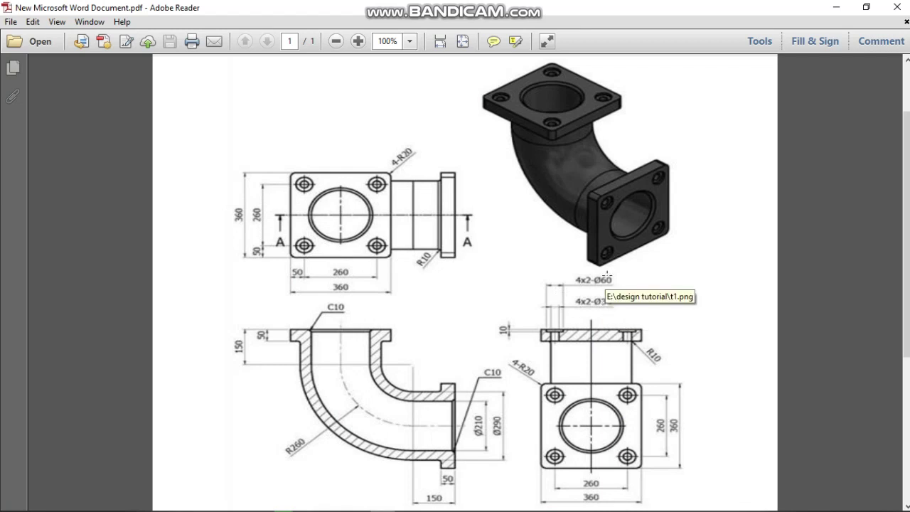
pyautogui.hotkey('alt', 'Tab')
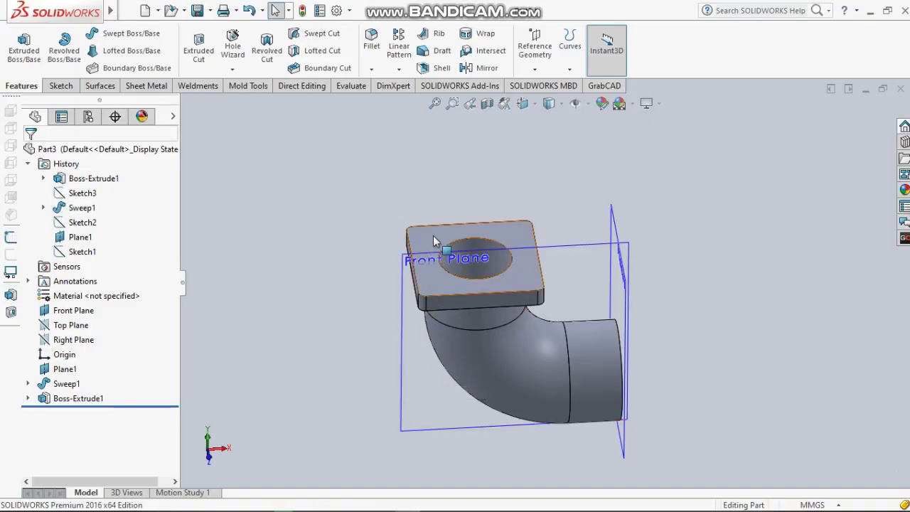
# Step: On the flange top face, viewed Normal To, sketch a centre rectangle around the bore
pyautogui.click(433, 241)
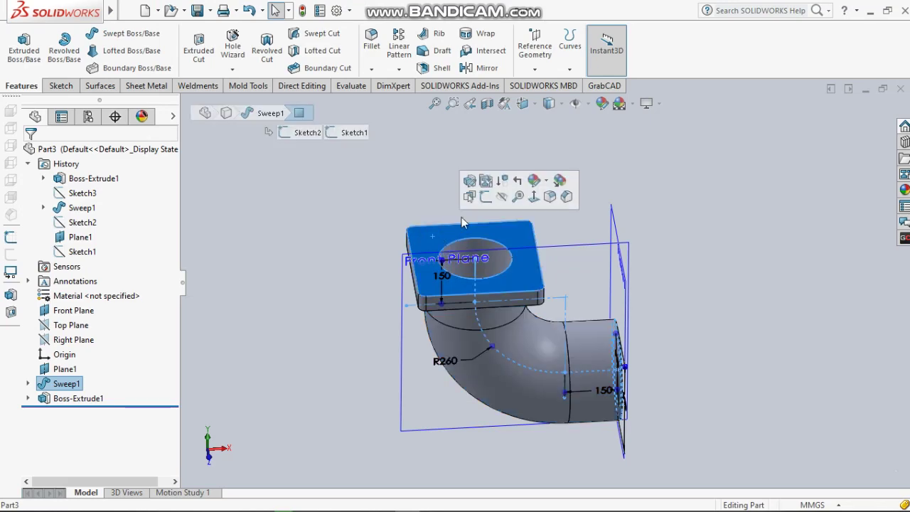
pyautogui.click(490, 198)
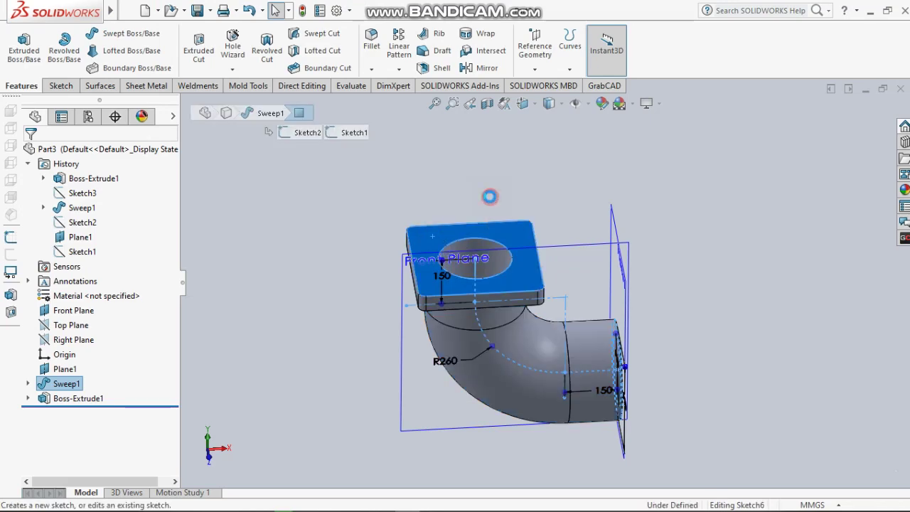
pyautogui.click(526, 105)
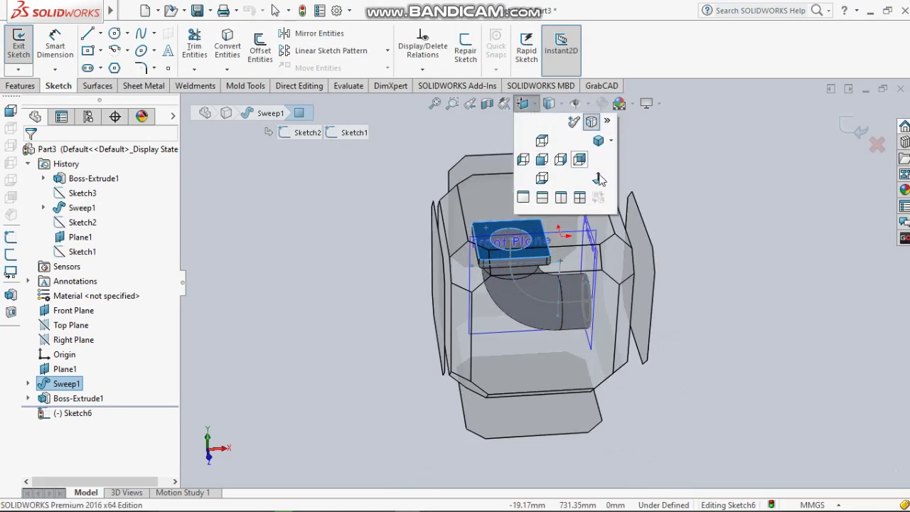
pyautogui.click(599, 179)
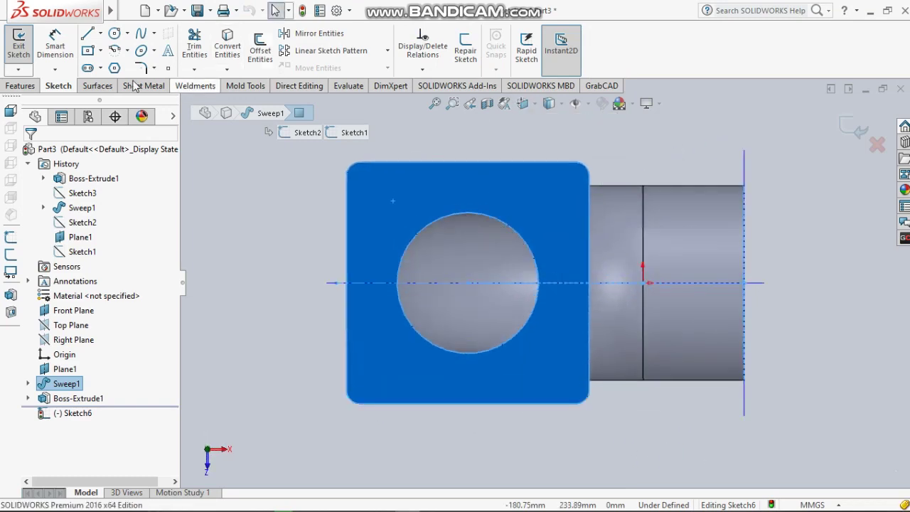
pyautogui.click(87, 52)
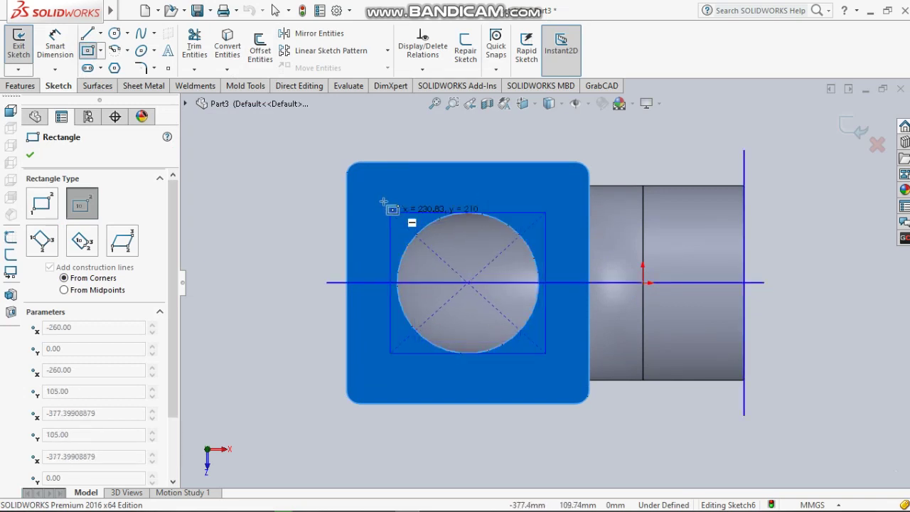
pyautogui.click(374, 194)
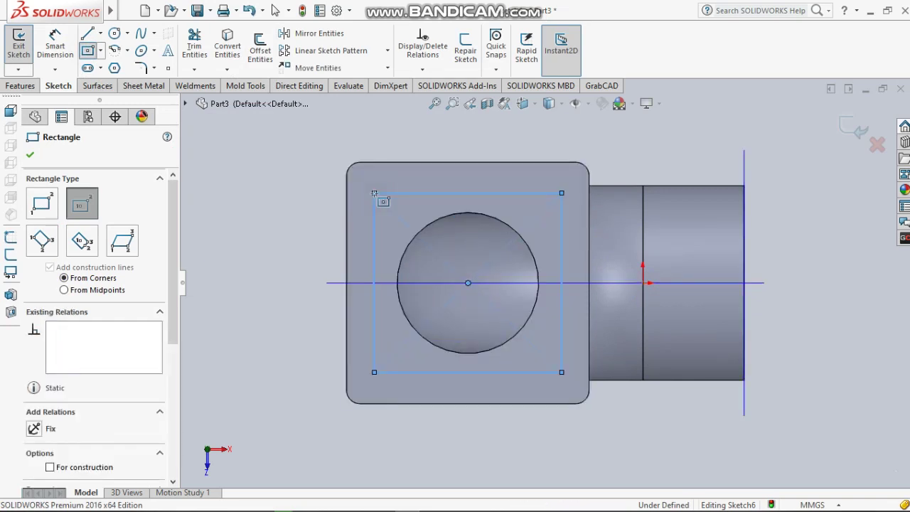
pyautogui.press('Escape')
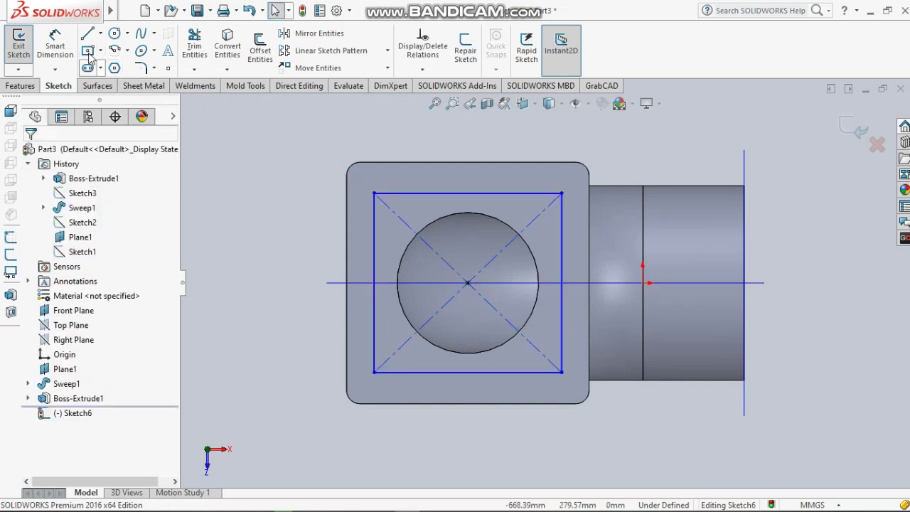
# Step: Turn all four rectangle sides into construction lines
pyautogui.click(374, 217)
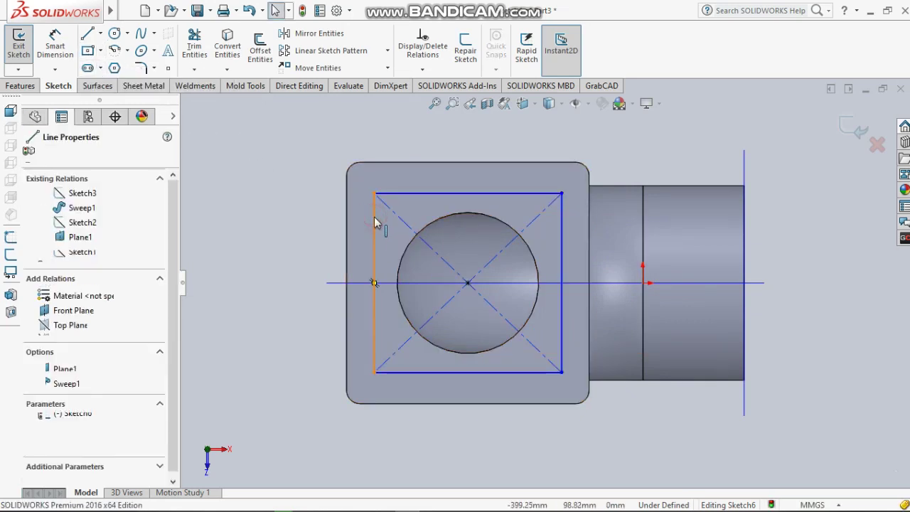
pyautogui.click(402, 193)
pyautogui.keyDown('ctrl'); pyautogui.click(562, 265); pyautogui.keyUp('ctrl')
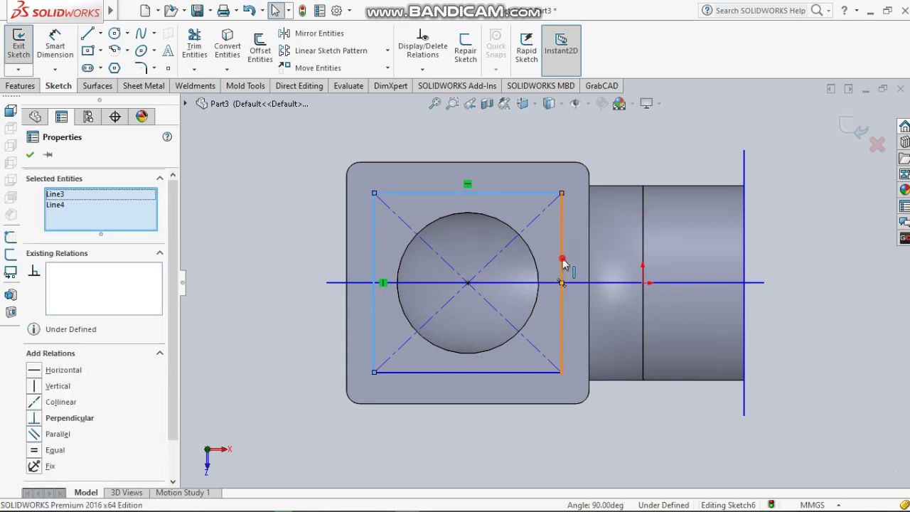
pyautogui.click(533, 375)
pyautogui.keyDown('ctrl'); pyautogui.click(534, 377); pyautogui.keyUp('ctrl')
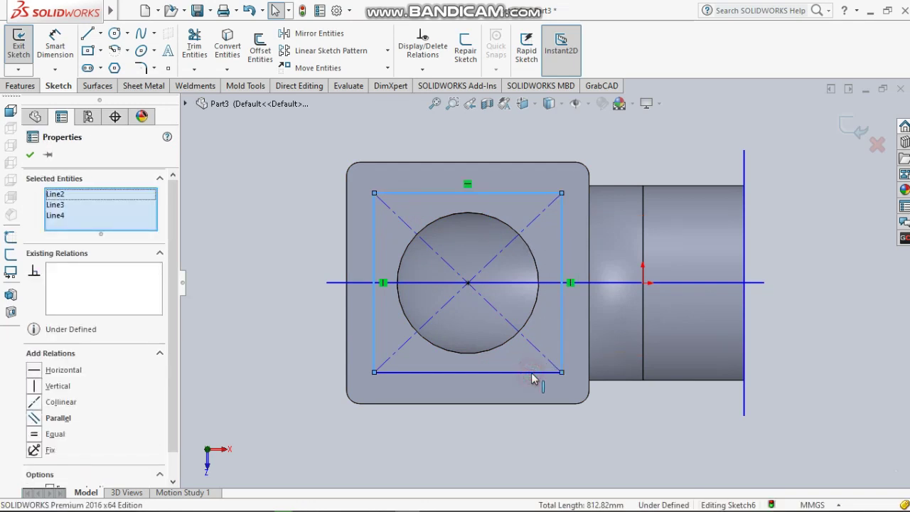
pyautogui.keyDown('ctrl'); pyautogui.click(534, 376); pyautogui.keyUp('ctrl')
pyautogui.keyDown('ctrl'); pyautogui.click(523, 372); pyautogui.keyUp('ctrl')
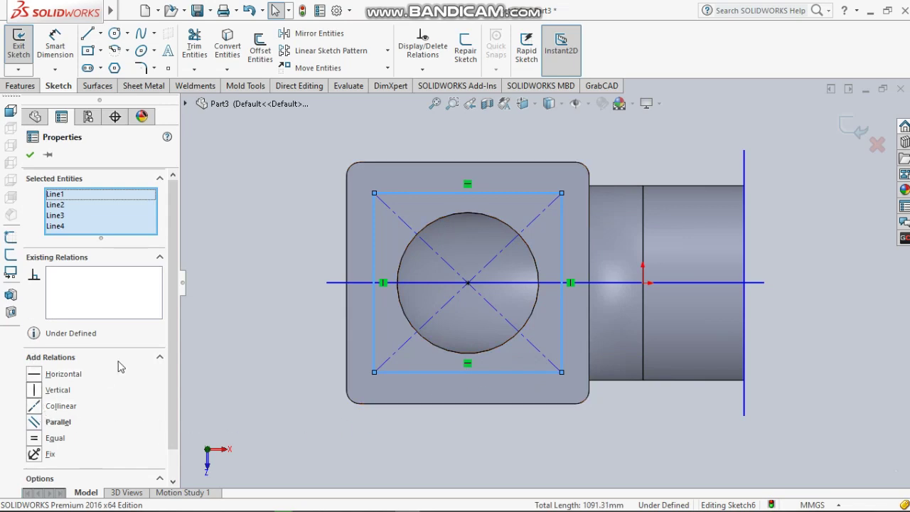
pyautogui.scroll(-2, 175, 331)
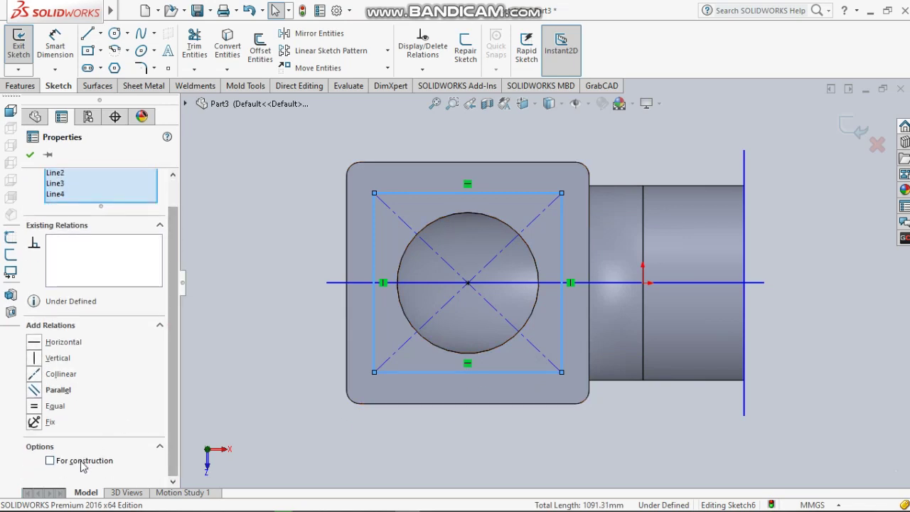
pyautogui.click(82, 464)
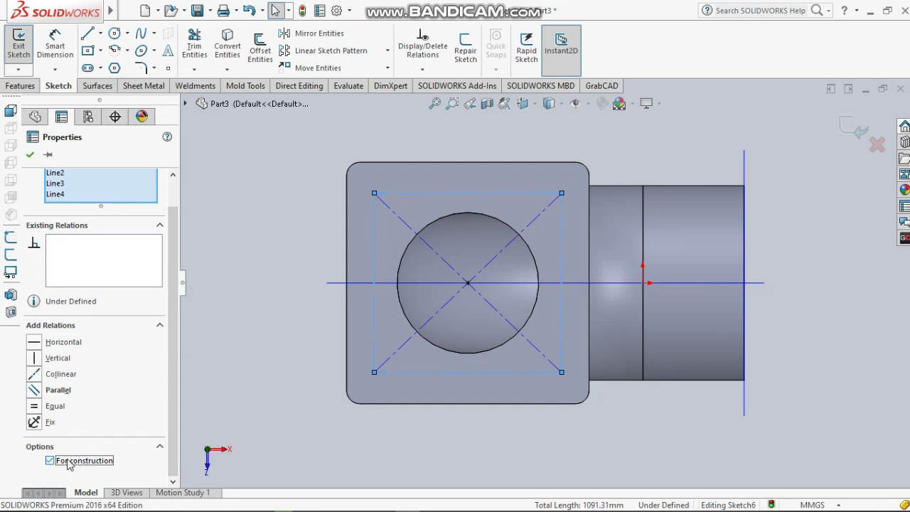
pyautogui.click(30, 154)
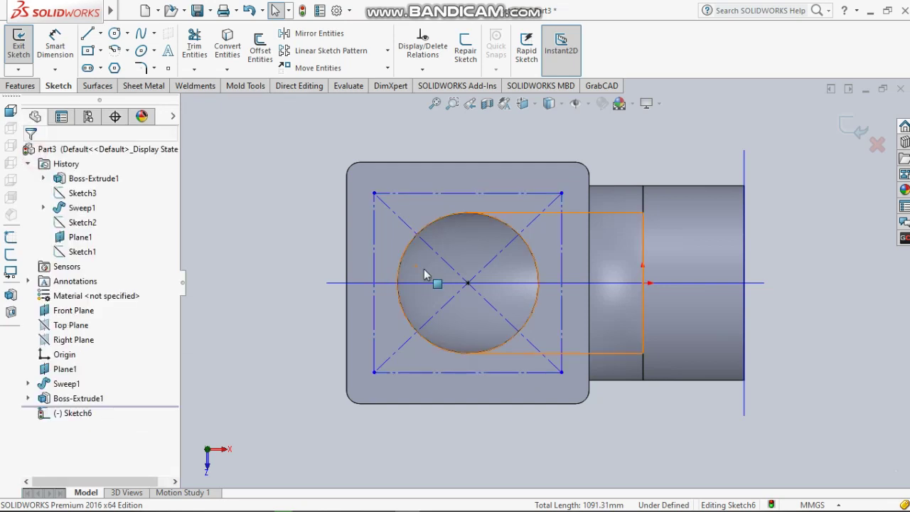
# Step: Dimension the construction rectangle's height and width as 260 mm each
pyautogui.click(69, 57)
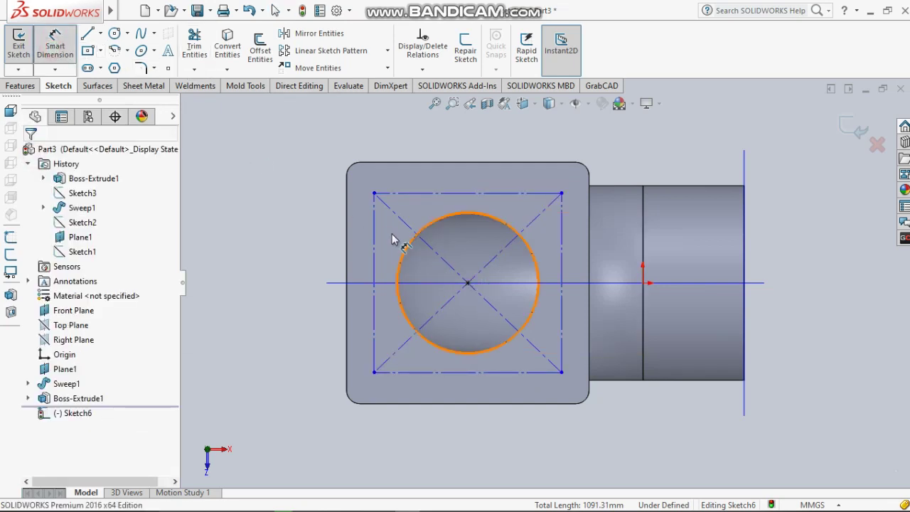
pyautogui.click(374, 277)
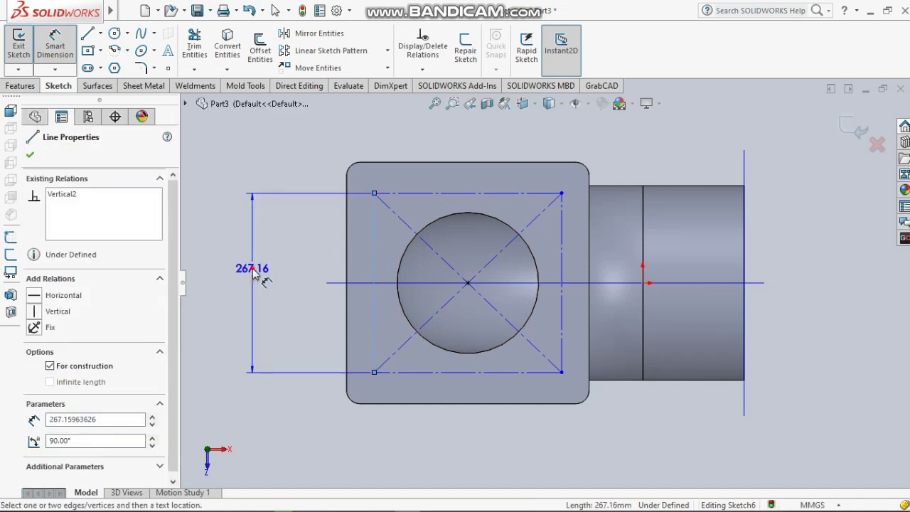
pyautogui.click(254, 274)
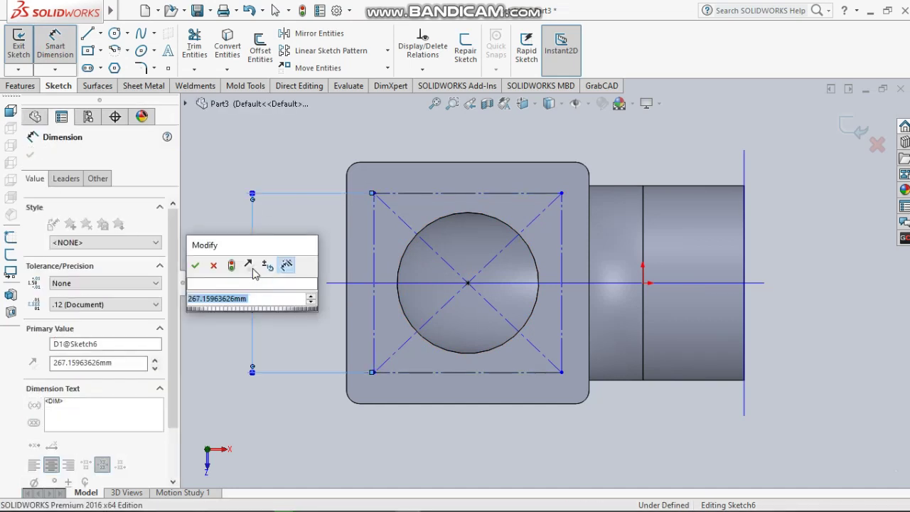
pyautogui.write('26')
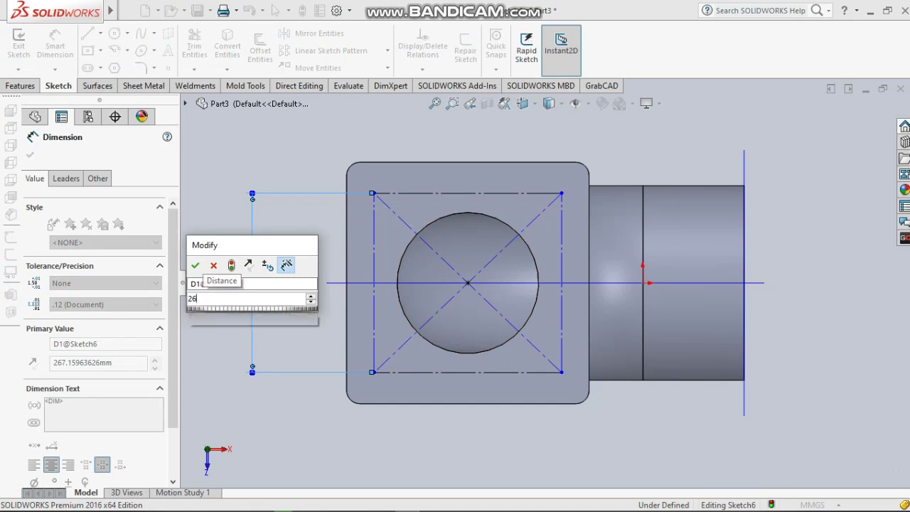
pyautogui.write('0')
pyautogui.click(197, 266)
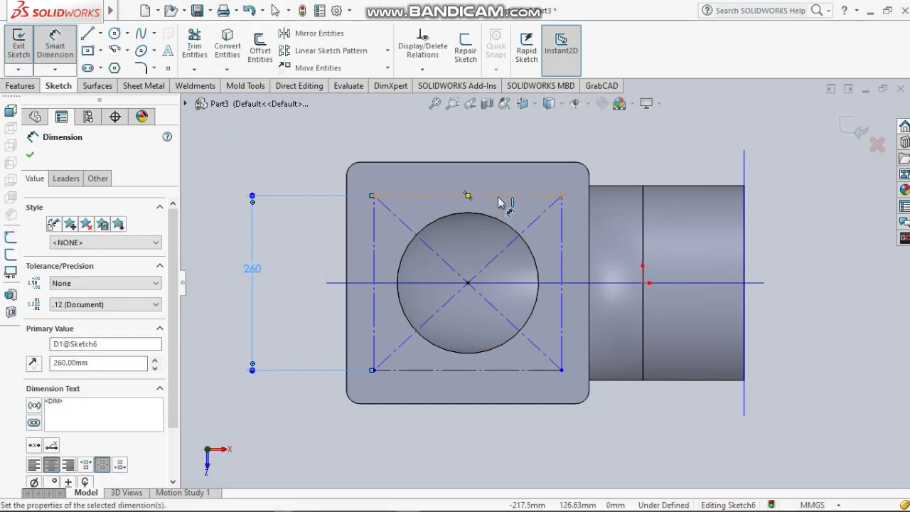
pyautogui.click(468, 196)
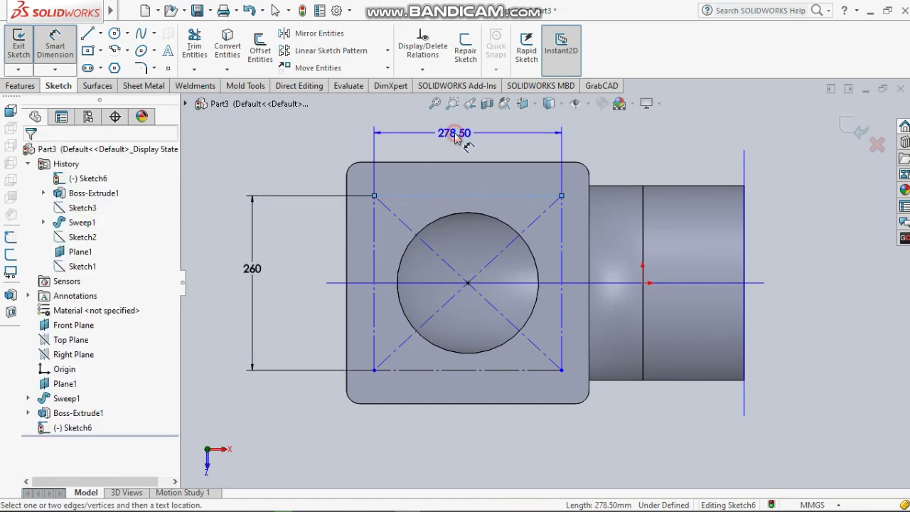
pyautogui.click(455, 137)
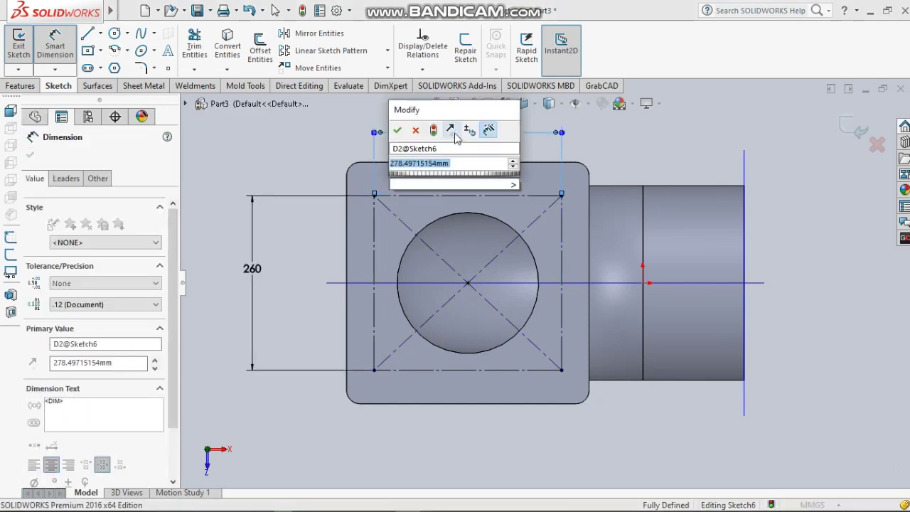
pyautogui.write('260')
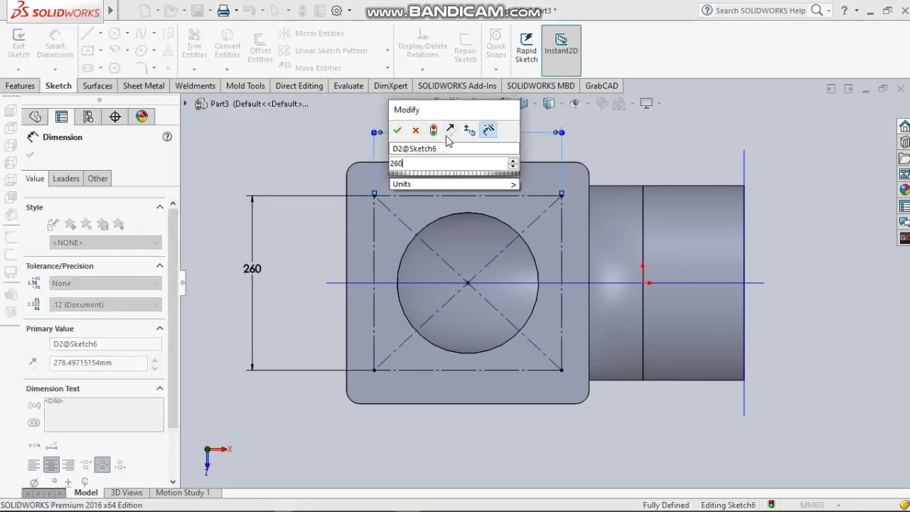
pyautogui.click(398, 131)
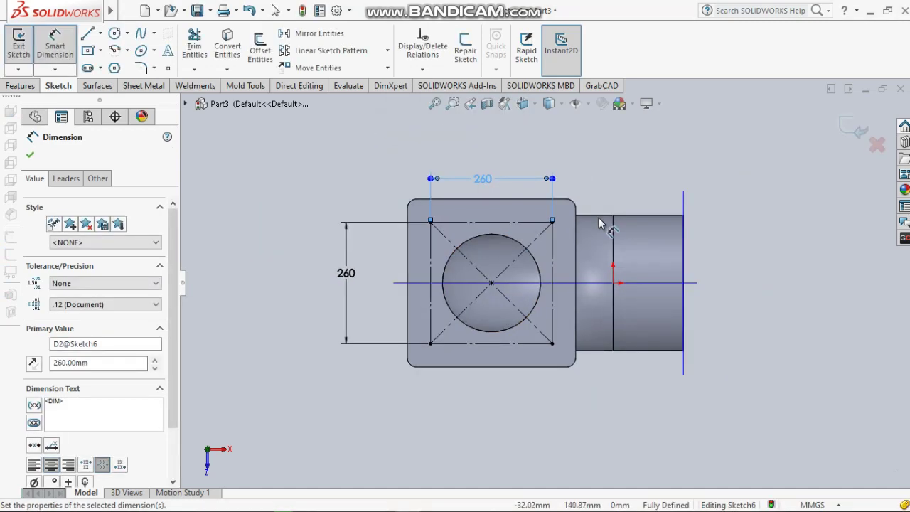
pyautogui.moveTo(604, 223)
pyautogui.mouseDown(button='middle')
pyautogui.moveTo(666, 121)
pyautogui.moveTo(650, 192)
pyautogui.mouseUp(button='middle')
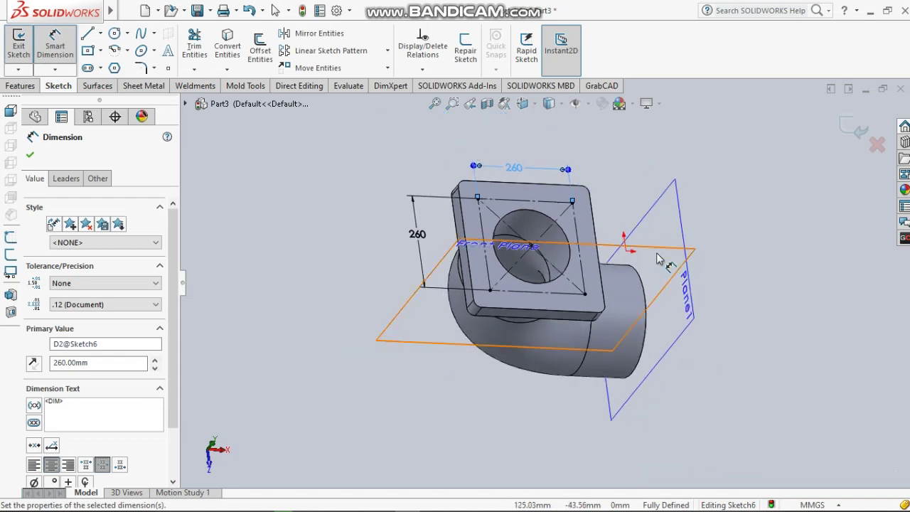
pyautogui.scroll(-2, 647, 189)
pyautogui.scroll(-2, 626, 168)
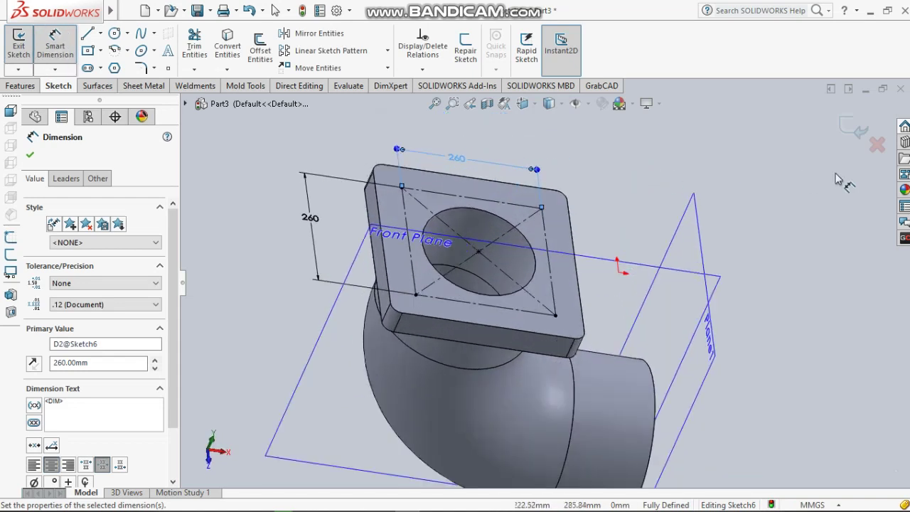
pyautogui.click(858, 132)
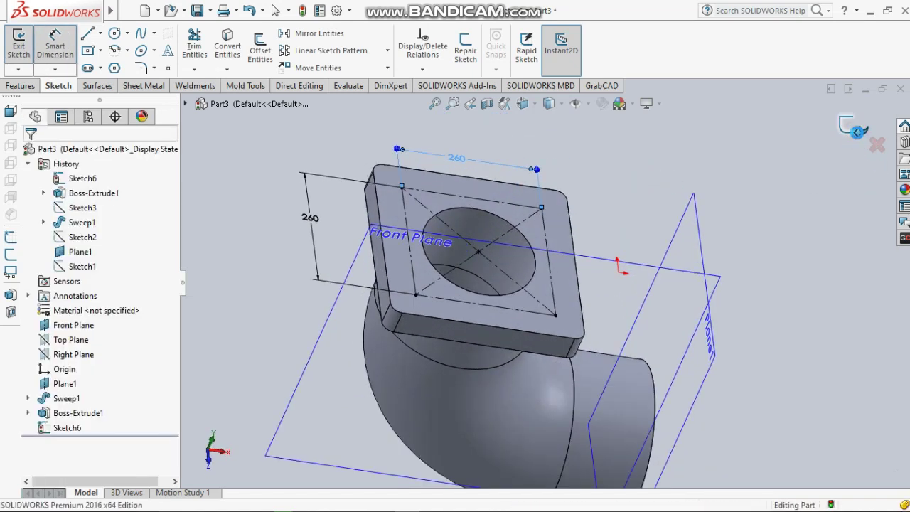
# Step: Close the square sketch and orbit toward the flange top
pyautogui.click(856, 130)
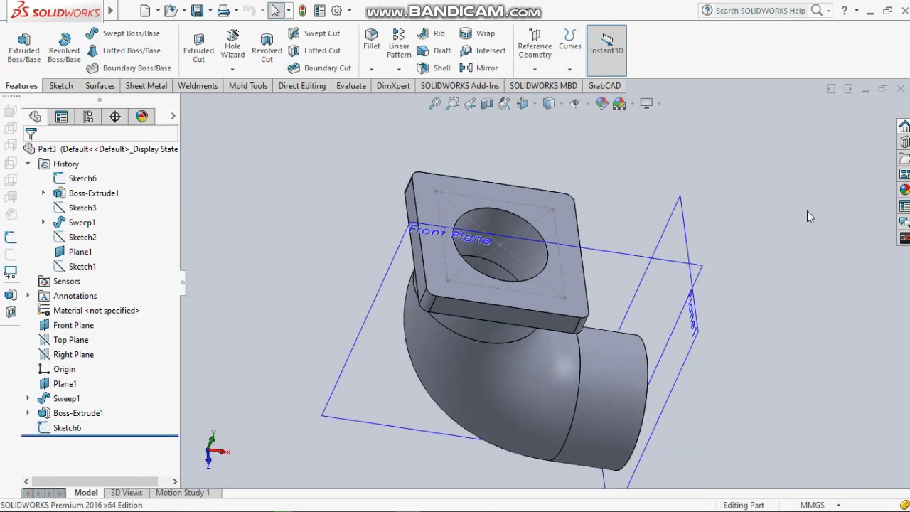
pyautogui.moveTo(601, 223); pyautogui.dragTo(595, 187, button='middle')
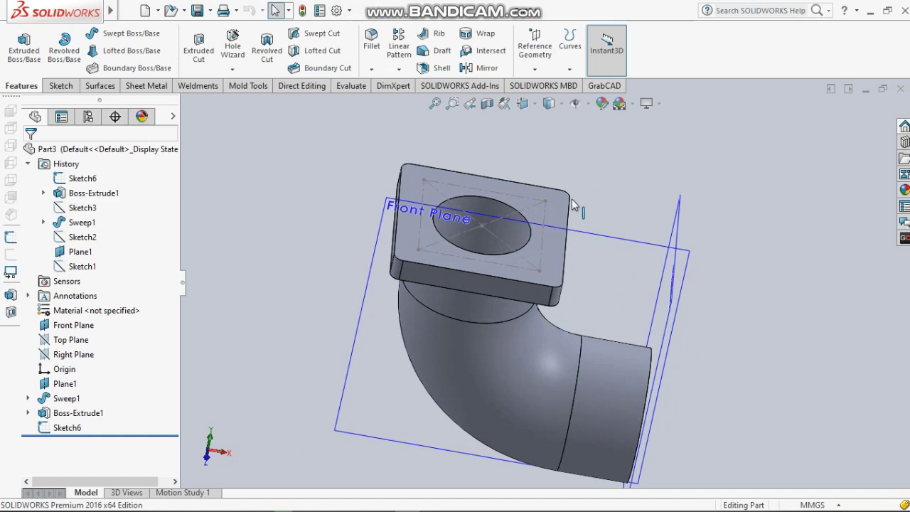
pyautogui.moveTo(594, 187); pyautogui.dragTo(507, 235, button='middle')
pyautogui.scroll(-2, 483, 206)
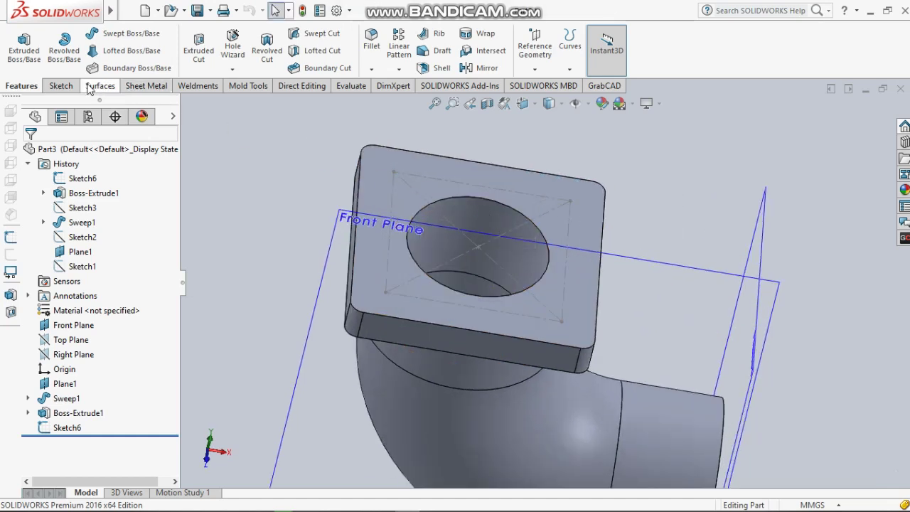
# Step: Start a Hole Wizard counterbore for an M4 socket head cap screw, ending Up To Next
pyautogui.click(240, 69)
pyautogui.click(242, 48)
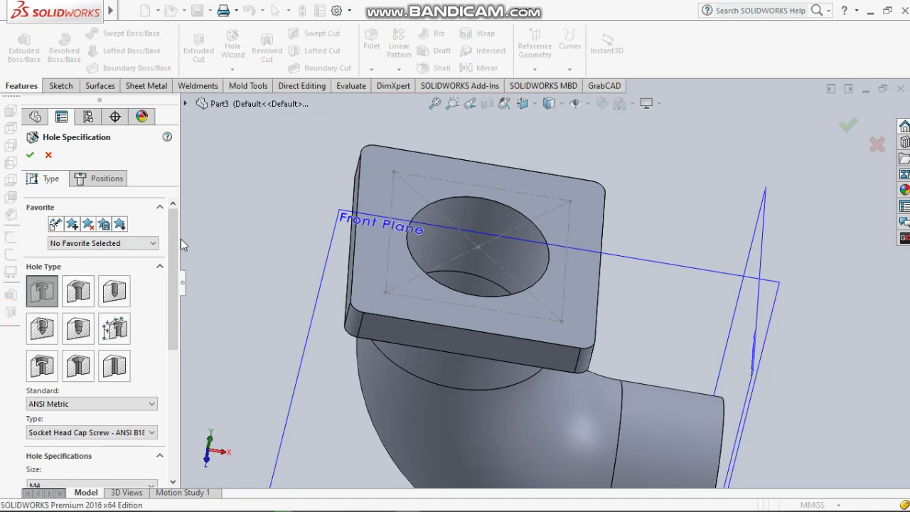
pyautogui.moveTo(173, 239); pyautogui.dragTo(173, 253)
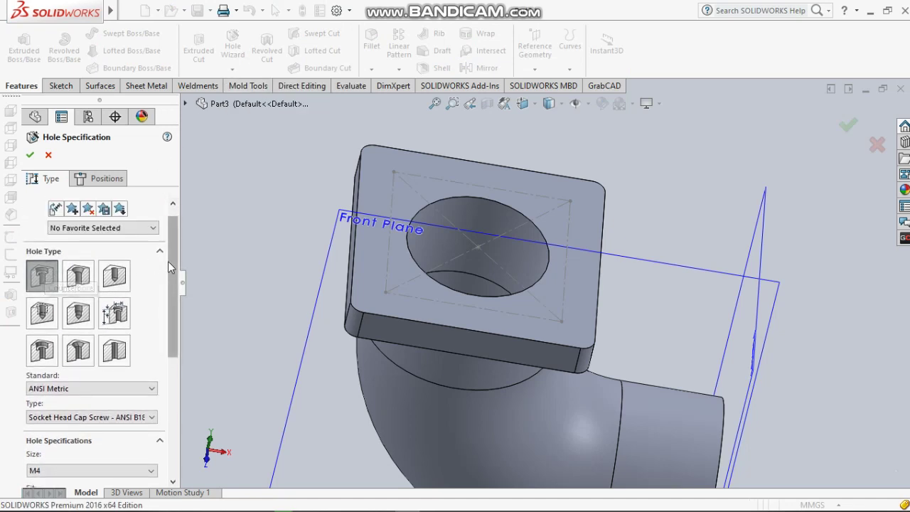
pyautogui.moveTo(170, 260); pyautogui.dragTo(169, 355)
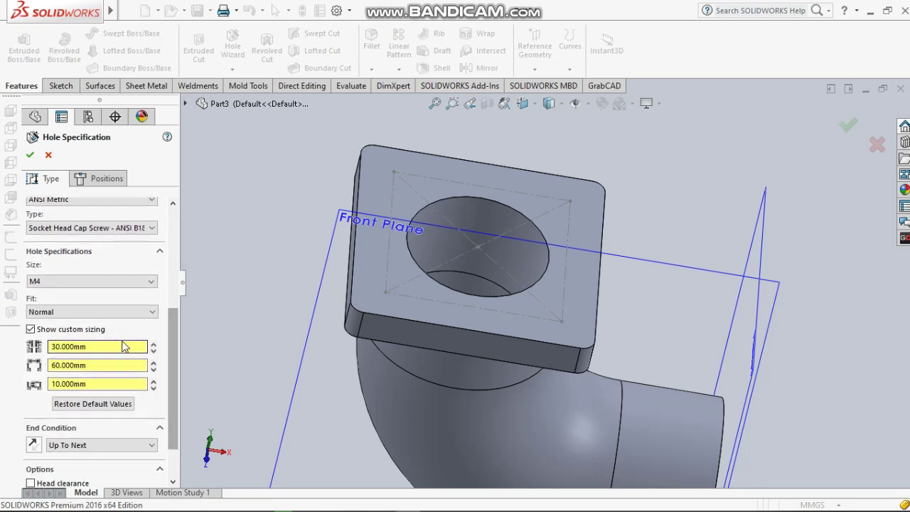
pyautogui.moveTo(89, 346); pyautogui.dragTo(11, 354)
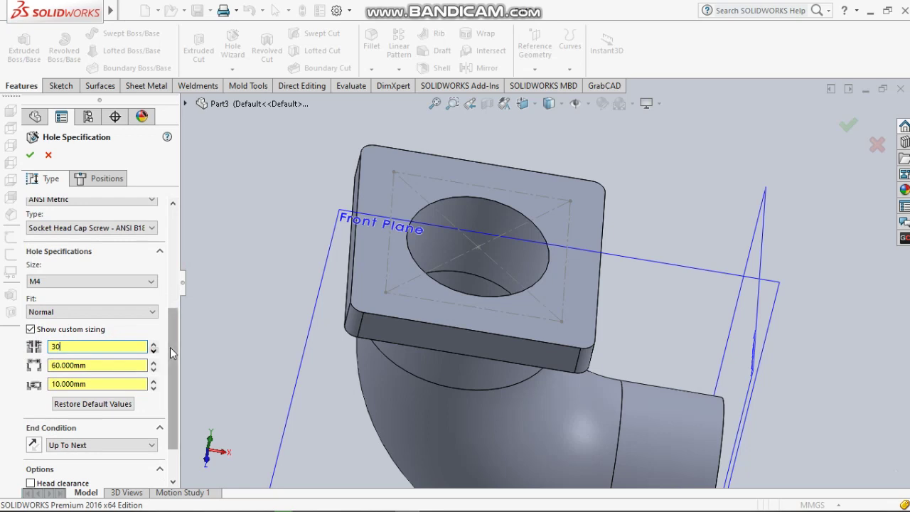
pyautogui.moveTo(174, 345); pyautogui.dragTo(170, 372)
pyautogui.click(151, 389)
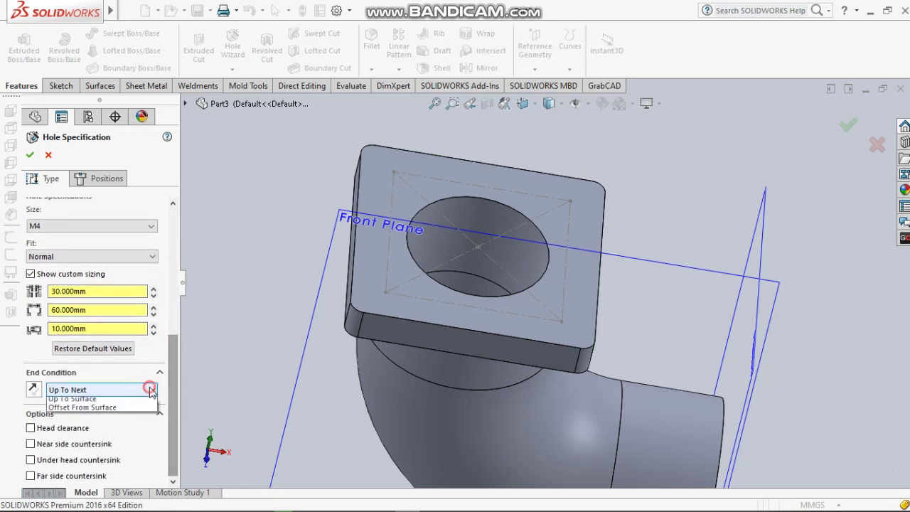
pyautogui.click(149, 393)
pyautogui.click(148, 396)
pyautogui.click(122, 421)
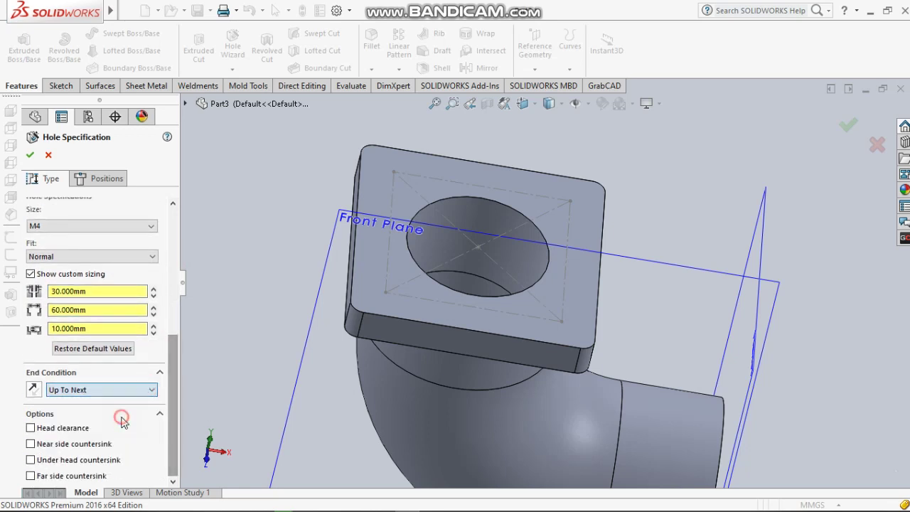
pyautogui.moveTo(170, 361); pyautogui.dragTo(168, 344)
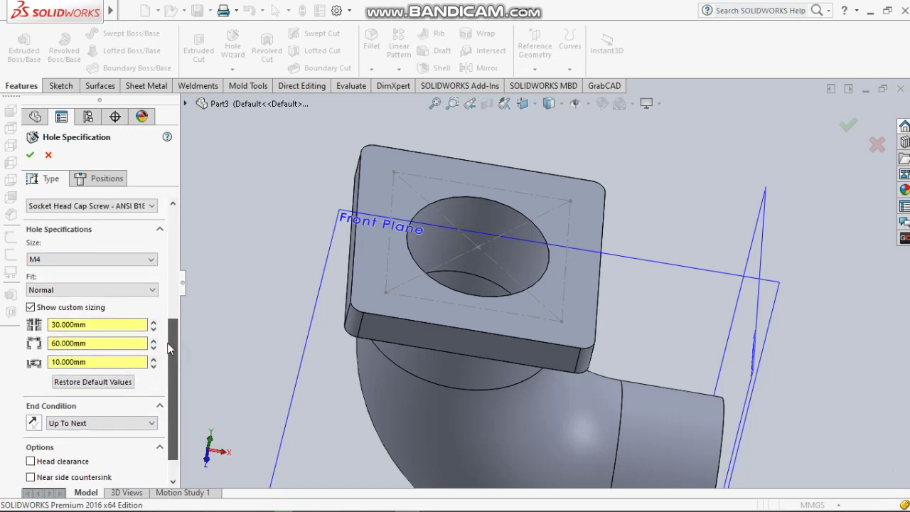
# Step: Enter custom sizes of 30, 60 and 10 mm, then go to hole positions
pyautogui.doubleClick(93, 331)
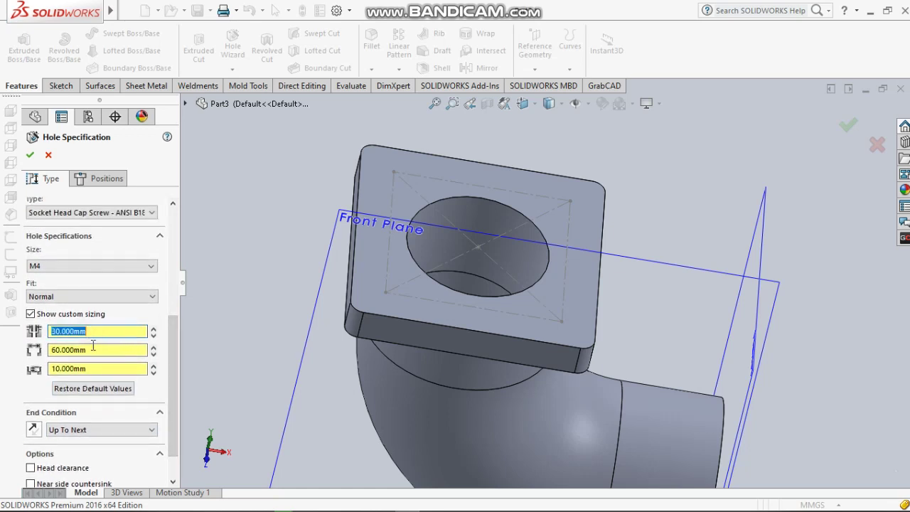
pyautogui.doubleClick(93, 349)
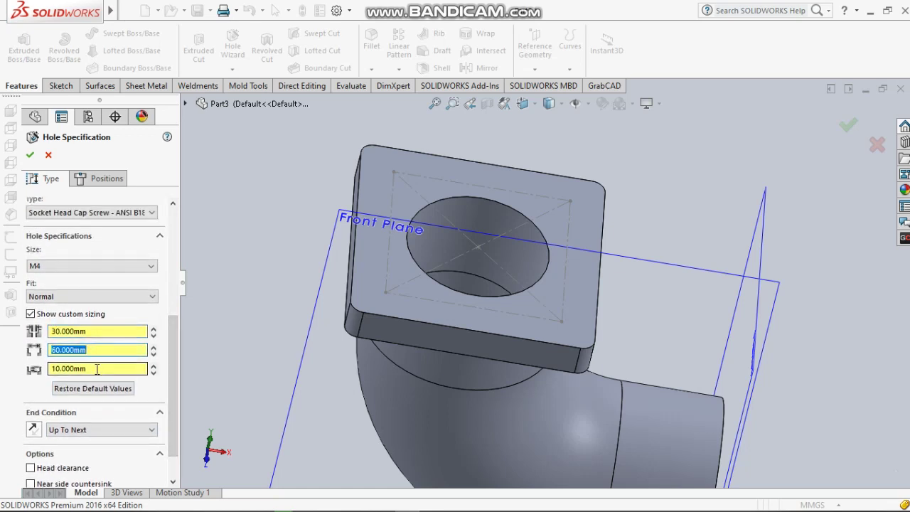
pyautogui.click(97, 368)
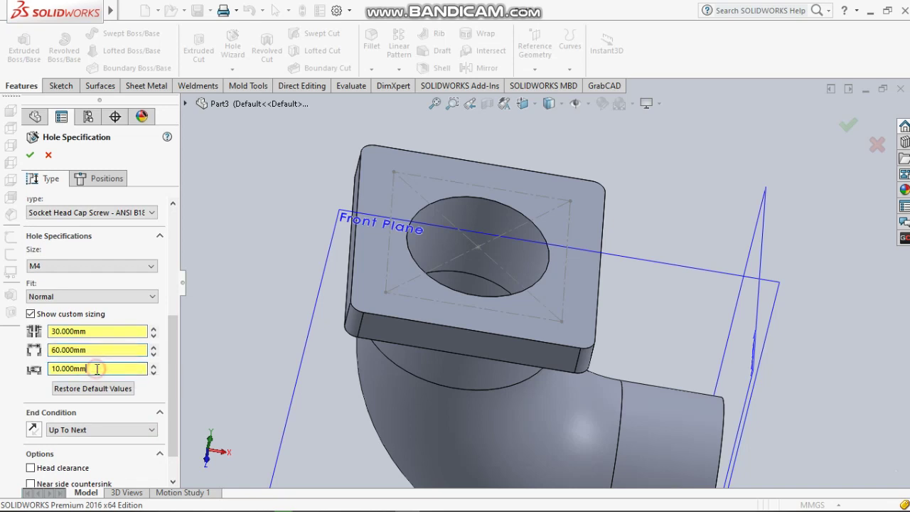
pyautogui.moveTo(177, 358); pyautogui.dragTo(178, 243)
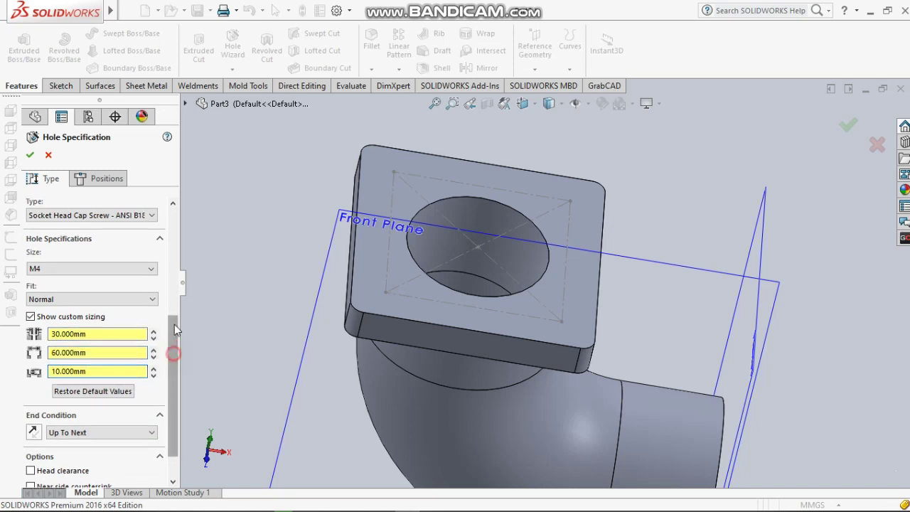
pyautogui.click(114, 179)
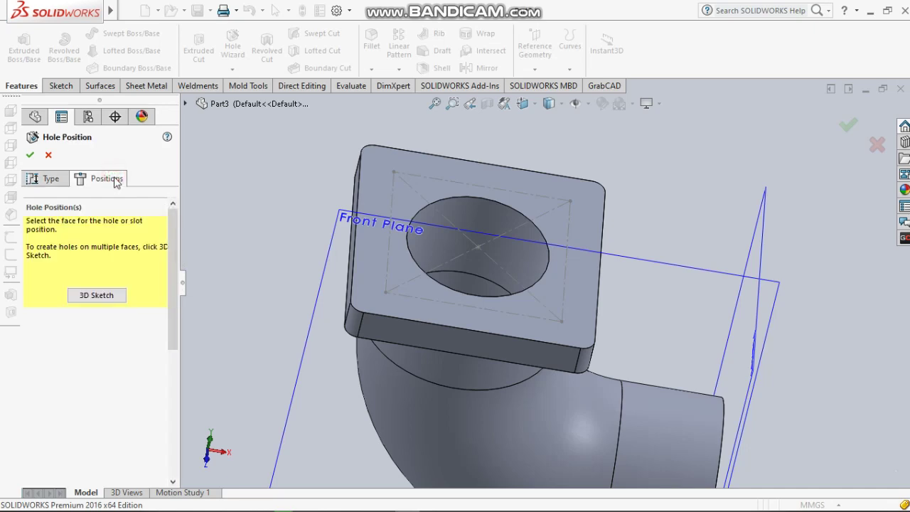
# Step: Place hole points at the four corners of the flange's square
pyautogui.click(107, 299)
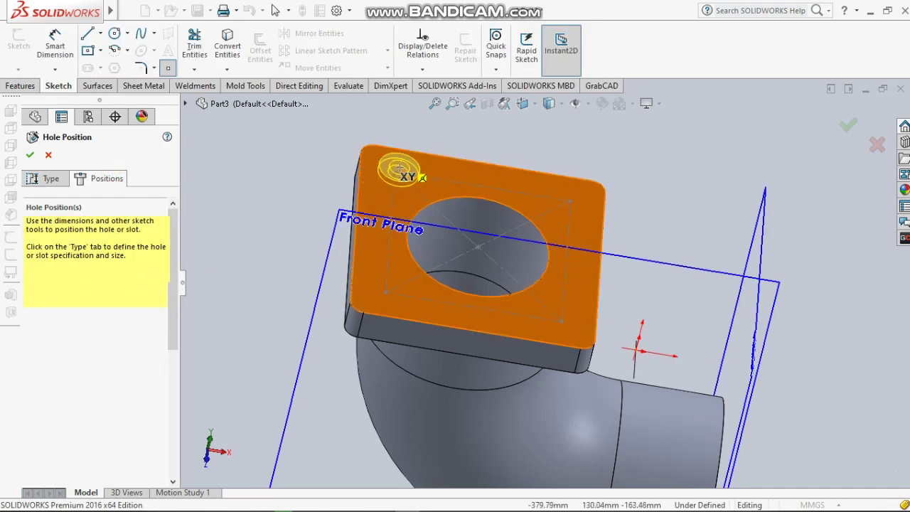
pyautogui.scroll(-1, 400, 169)
pyautogui.scroll(-1, 406, 179)
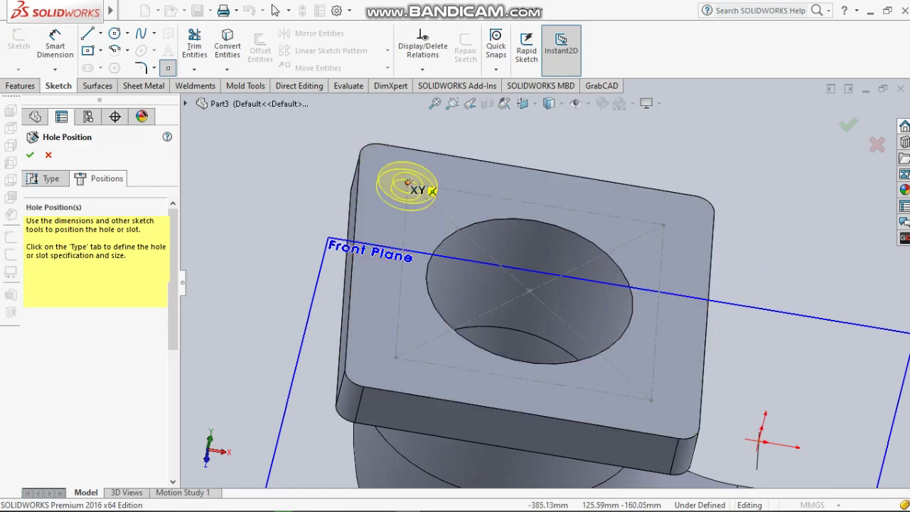
pyautogui.click(408, 182)
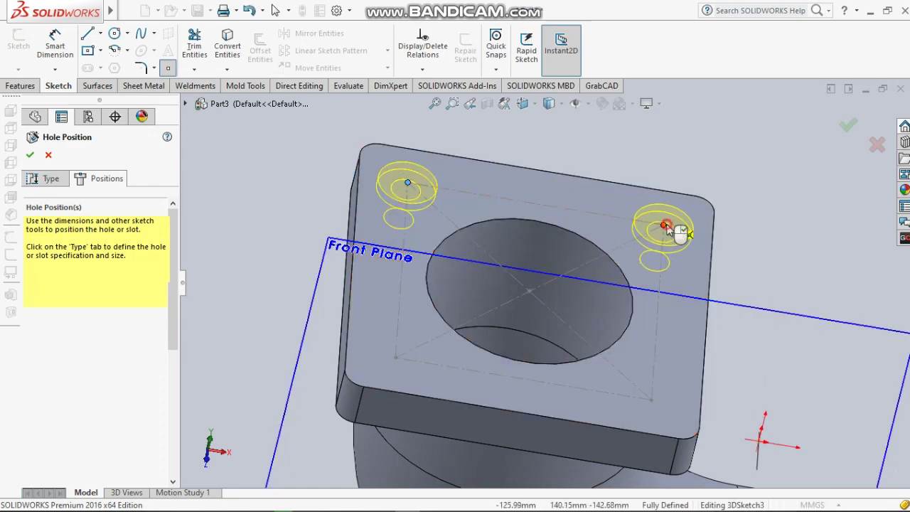
pyautogui.click(665, 226)
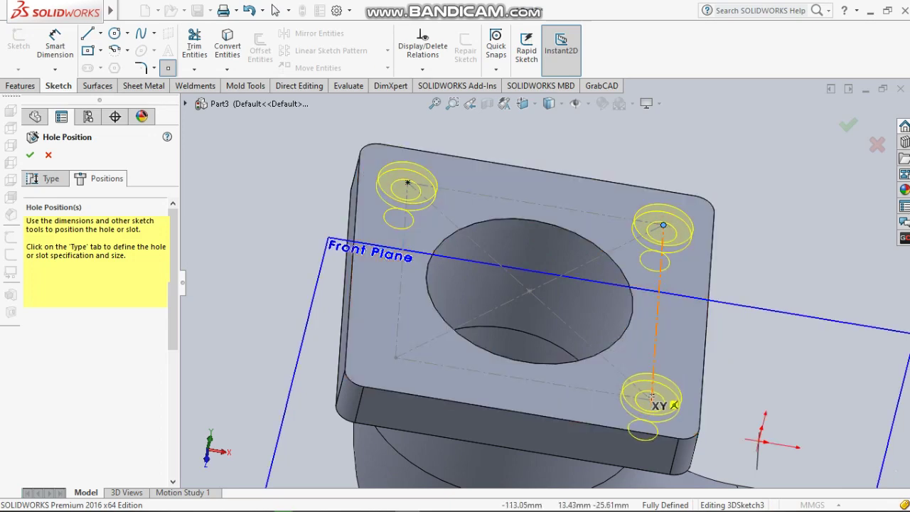
pyautogui.click(652, 402)
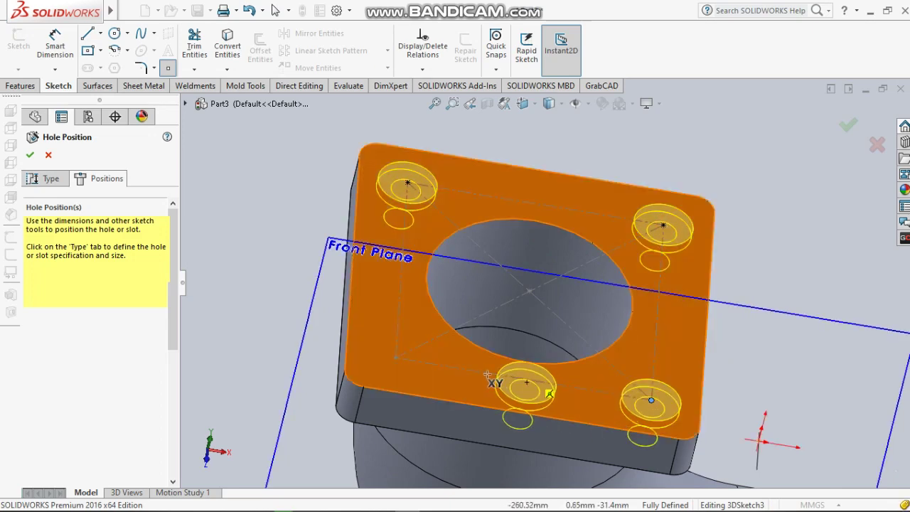
pyautogui.click(396, 358)
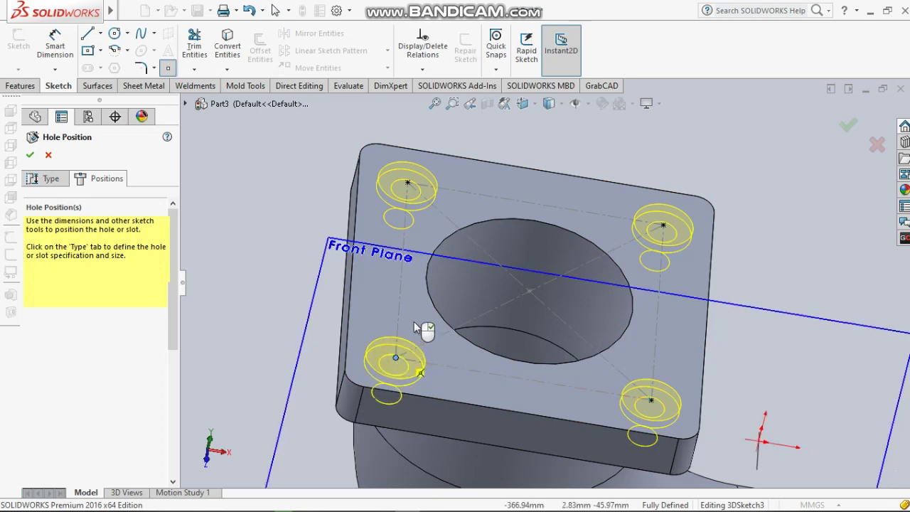
pyautogui.moveTo(325, 229); pyautogui.dragTo(321, 225, button='middle')
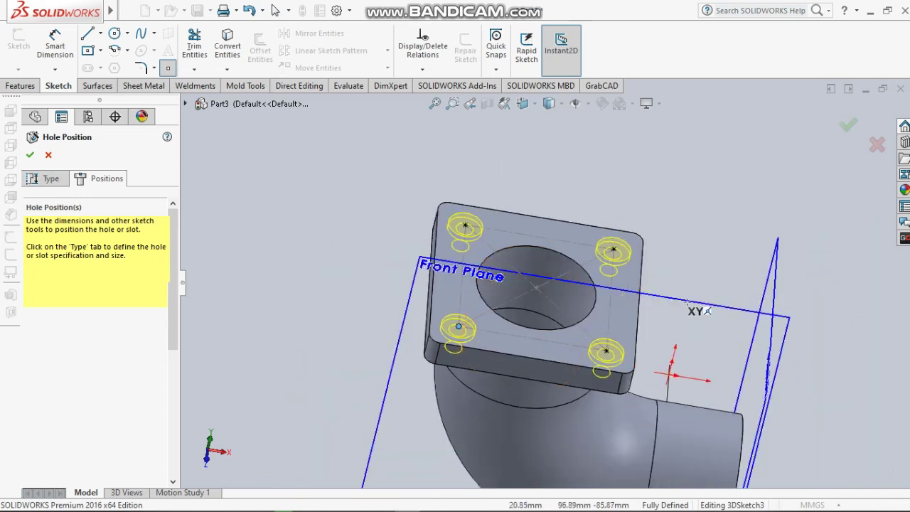
pyautogui.moveTo(751, 311); pyautogui.dragTo(708, 308, button='middle')
# Step: Accept the four holes as CBORE for M4 SHCS4 and inspect them
pyautogui.click(30, 155)
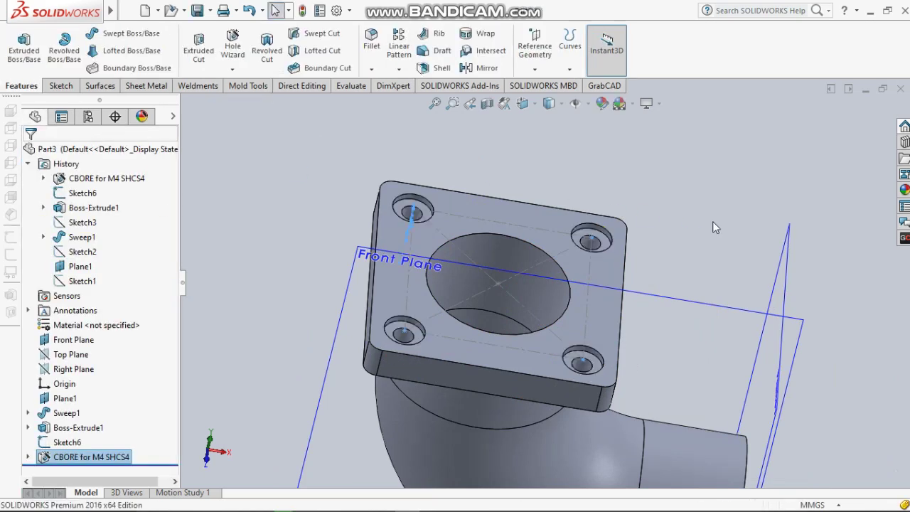
pyautogui.moveTo(712, 221); pyautogui.dragTo(516, 156, button='middle')
pyautogui.scroll(2, 576, 318)
pyautogui.scroll(-2, 576, 320)
pyautogui.scroll(-2, 576, 296)
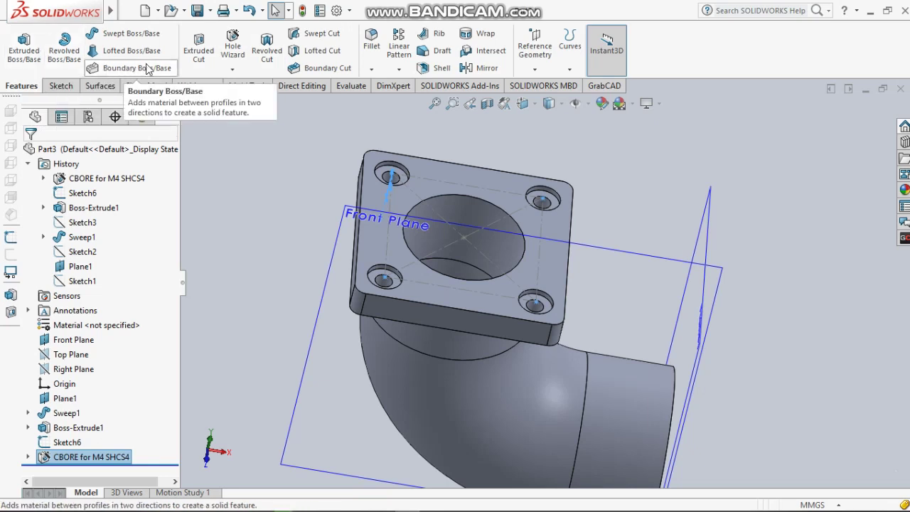
# Step: Chamfer the flange's circular bore edge at 10 mm by 45°, then fit the part in view
pyautogui.click(371, 69)
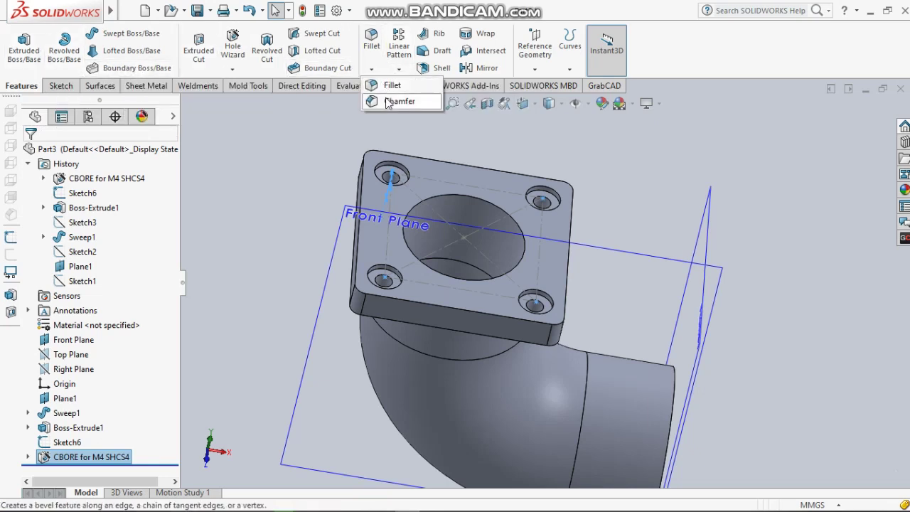
pyautogui.click(388, 48)
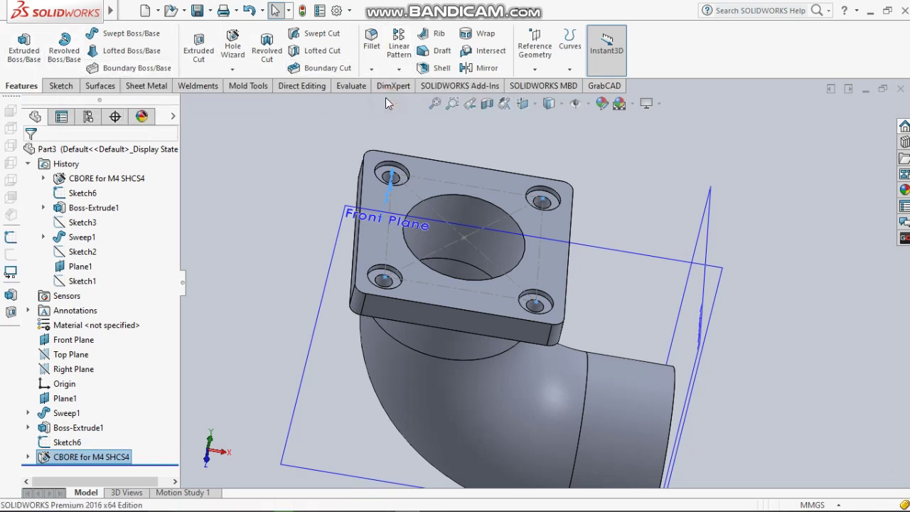
pyautogui.click(447, 198)
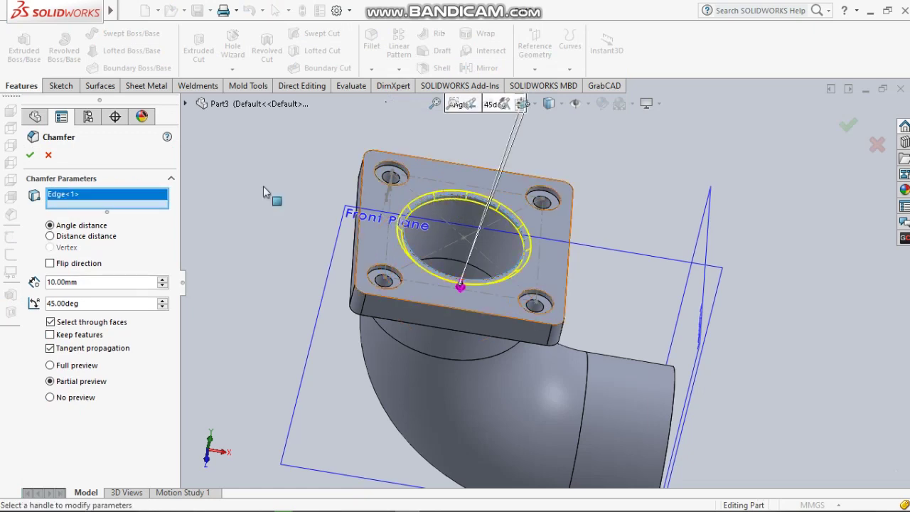
pyautogui.click(29, 155)
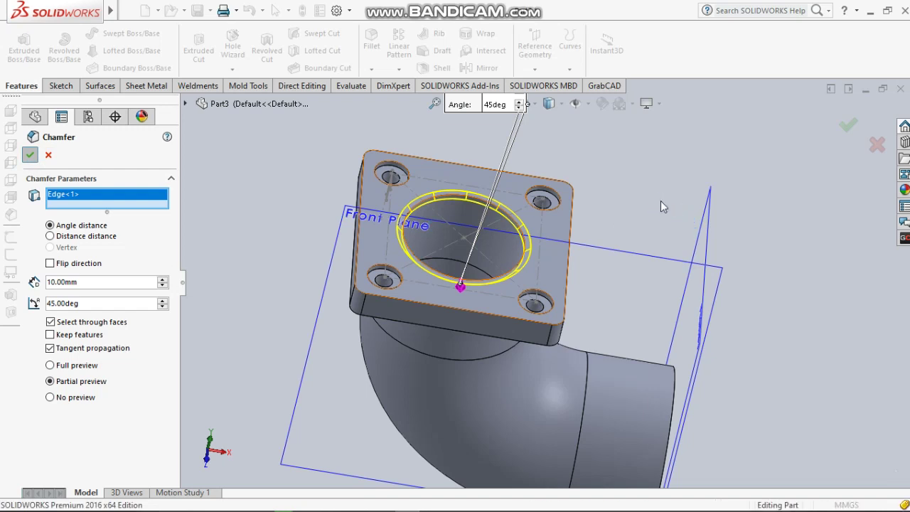
pyautogui.press('z')
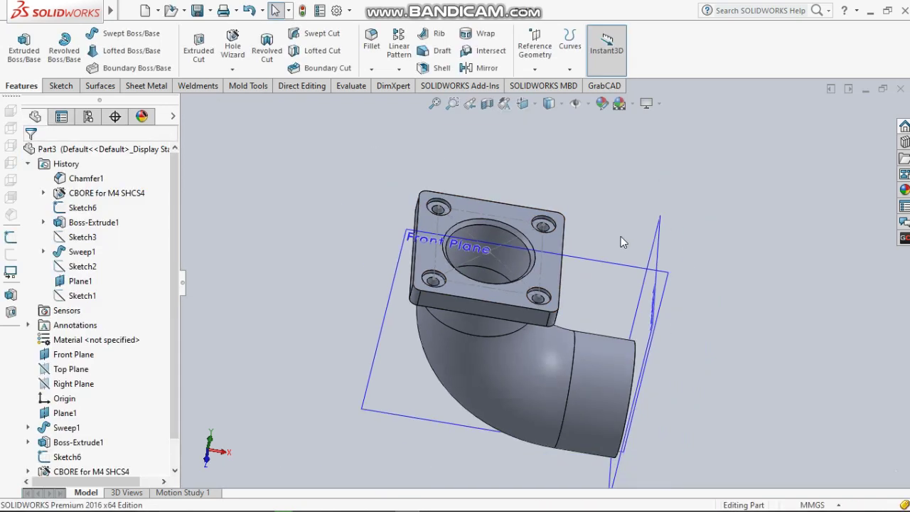
pyautogui.scroll(-2, 620, 242)
# Step: Create Plane3 midway between the flange top face and the outlet end face
pyautogui.moveTo(620, 242); pyautogui.dragTo(420, 211, button='middle')
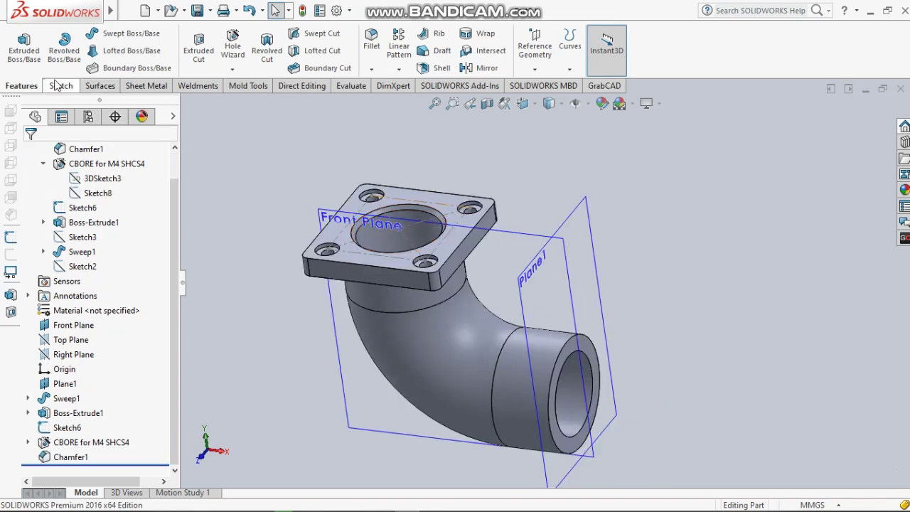
pyautogui.click(539, 73)
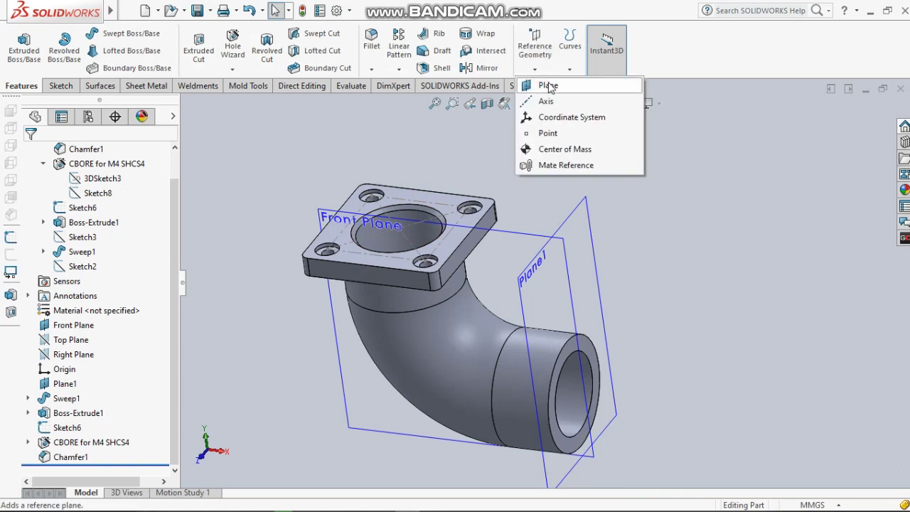
pyautogui.click(551, 87)
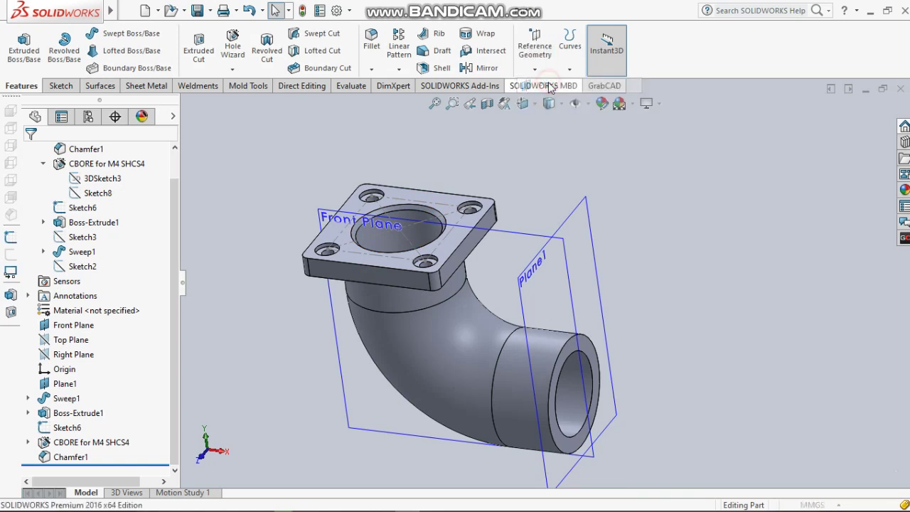
pyautogui.click(470, 221)
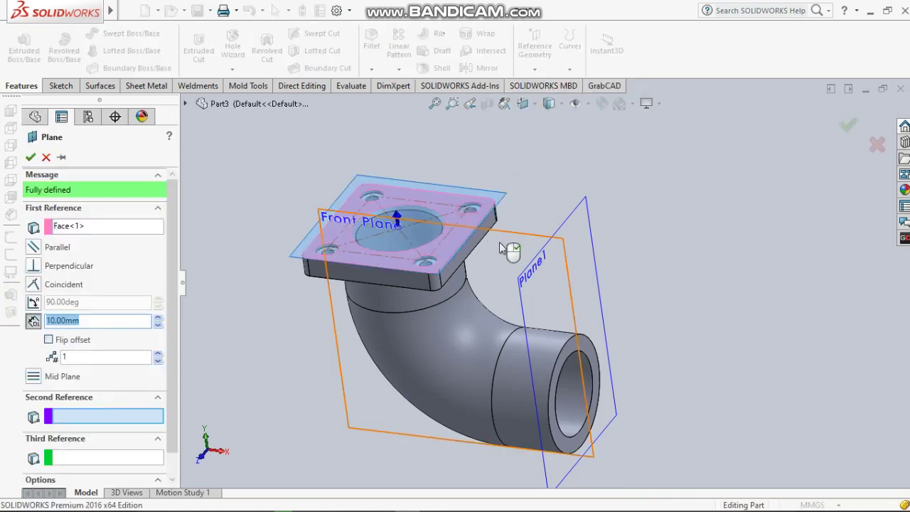
pyautogui.click(594, 358)
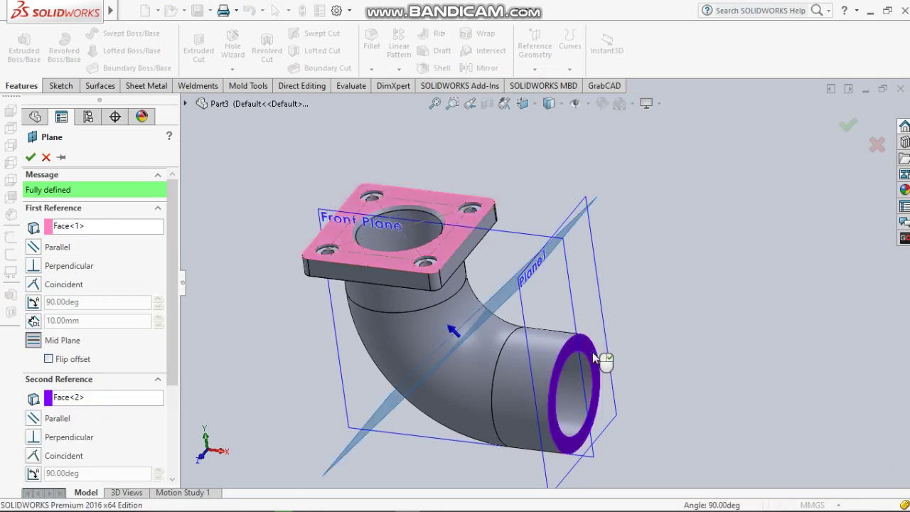
pyautogui.scroll(2, 634, 303)
pyautogui.scroll(-1, 634, 303)
pyautogui.scroll(-1, 629, 302)
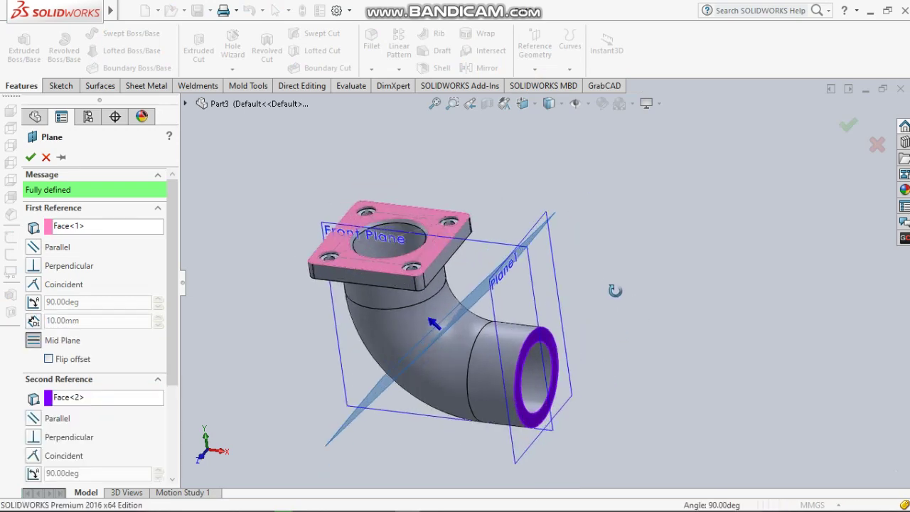
pyautogui.scroll(-1, 626, 304)
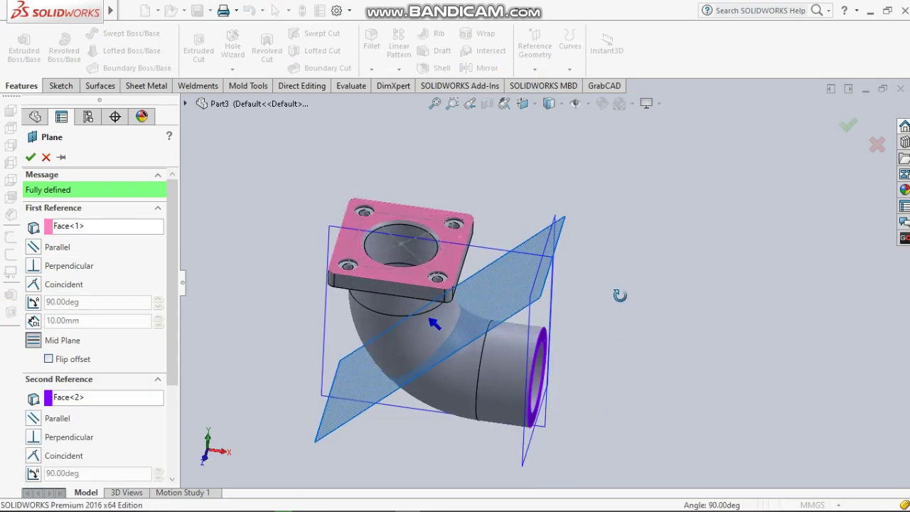
pyautogui.click(30, 159)
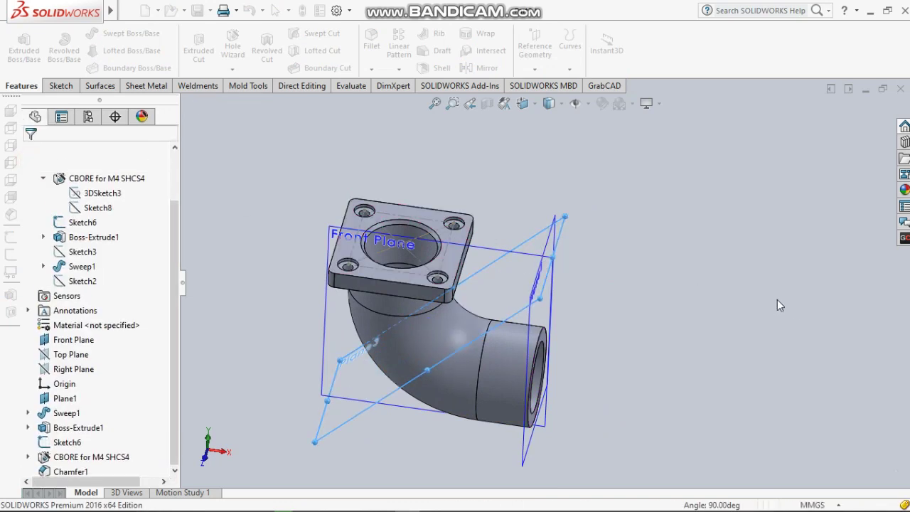
# Step: Zoom the view to see Plane3 between the flange and the outlet end
pyautogui.scroll(2, 689, 313)
pyautogui.scroll(-1, 676, 334)
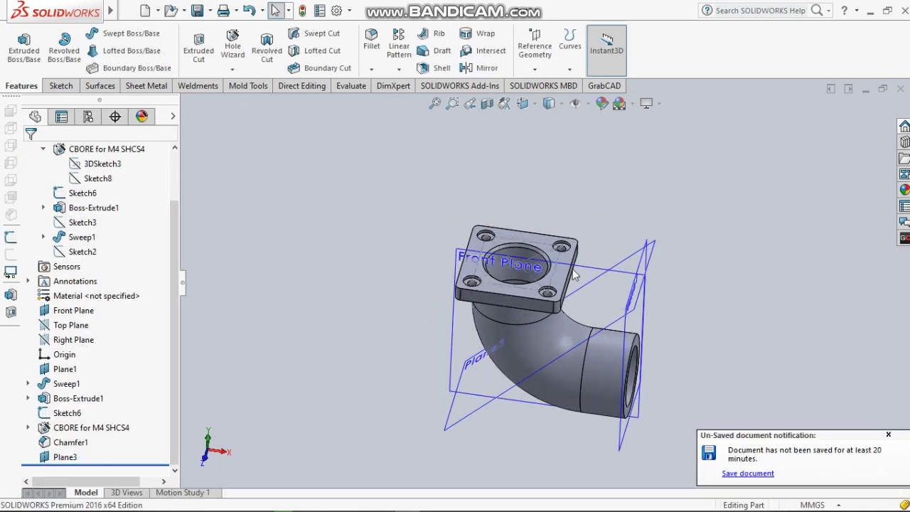
pyautogui.scroll(-1, 669, 347)
pyautogui.scroll(-1, 669, 341)
pyautogui.scroll(-1, 665, 328)
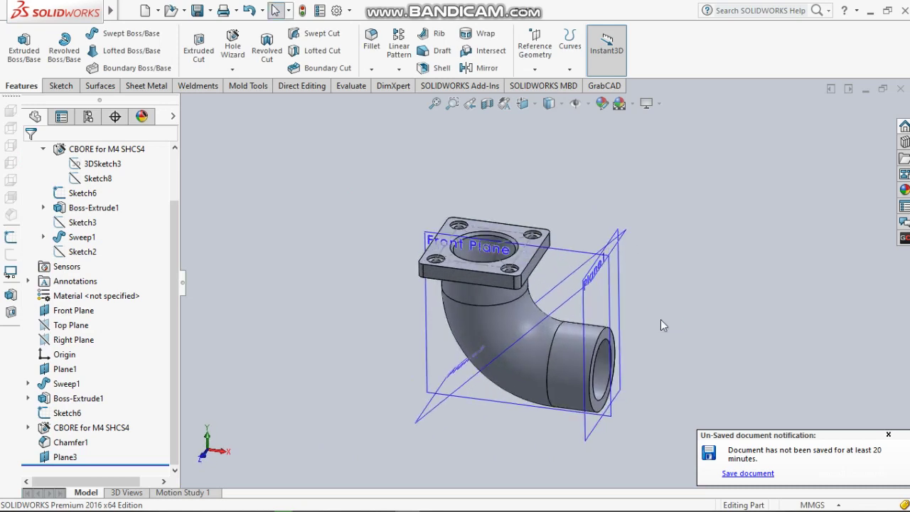
pyautogui.scroll(-1, 661, 325)
pyautogui.scroll(-1, 640, 305)
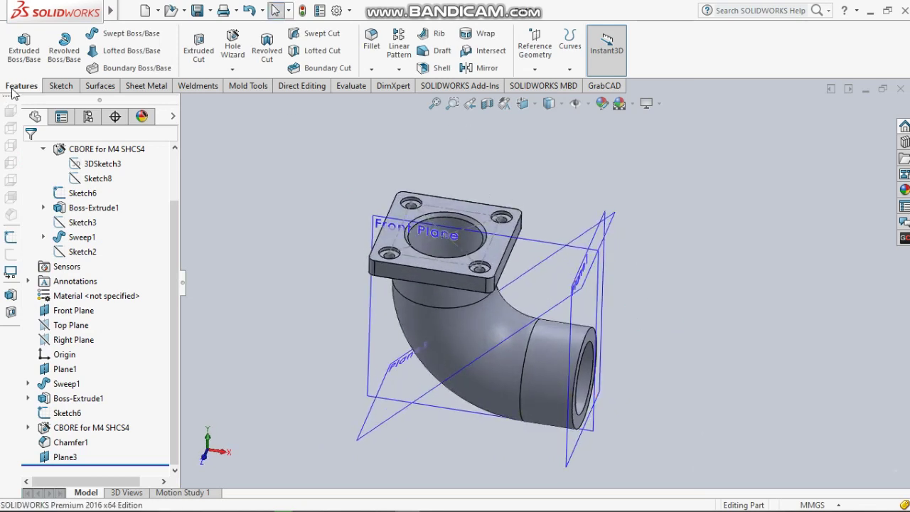
# Step: Mirror Boss-Extrude1 and the CBORE for M4 SHCS4 holes across Plane3 onto the outlet end
pyautogui.click(476, 69)
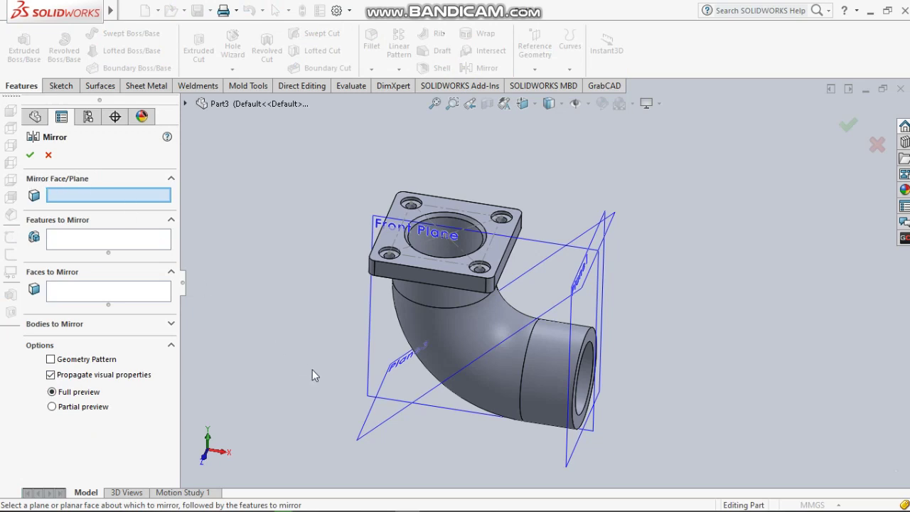
pyautogui.click(544, 266)
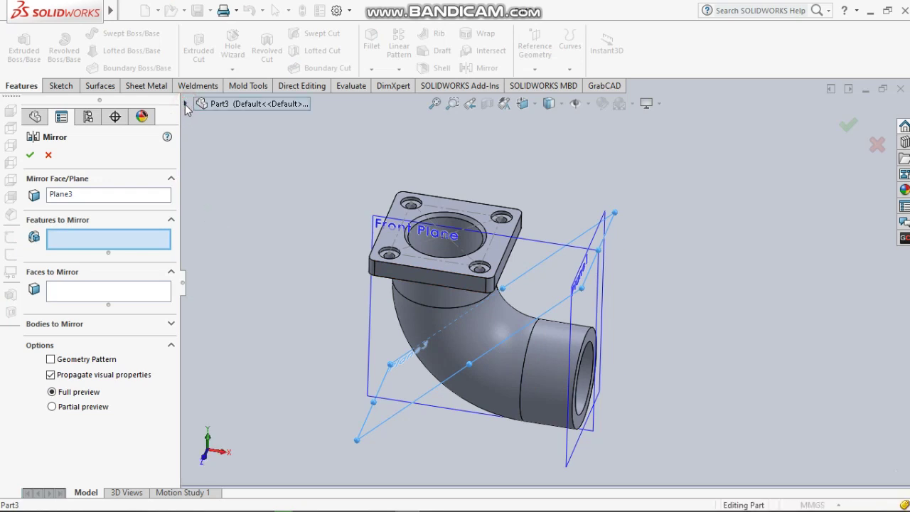
pyautogui.click(186, 104)
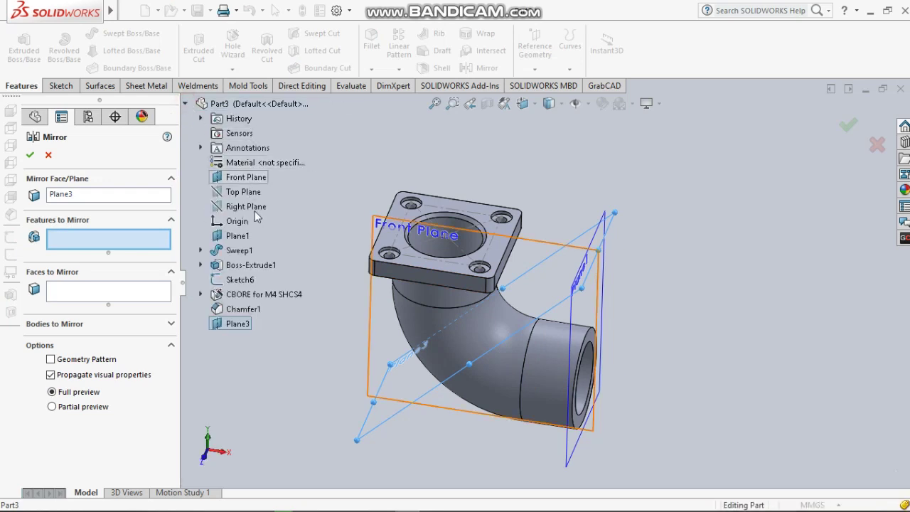
pyautogui.click(251, 265)
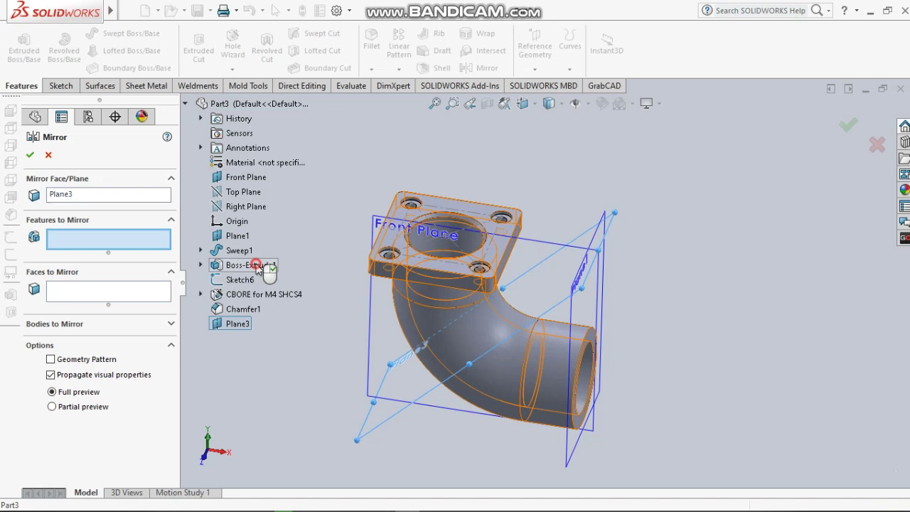
pyautogui.click(259, 298)
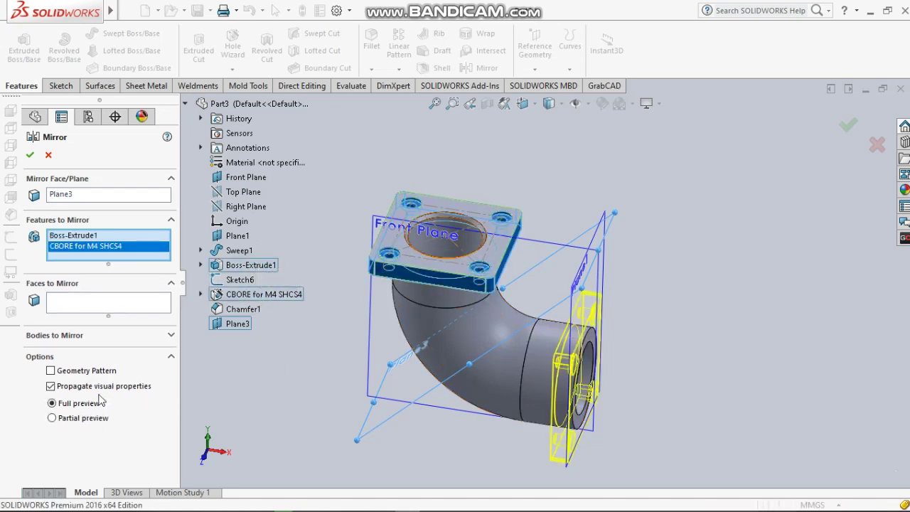
pyautogui.moveTo(706, 366); pyautogui.dragTo(731, 333, button='middle')
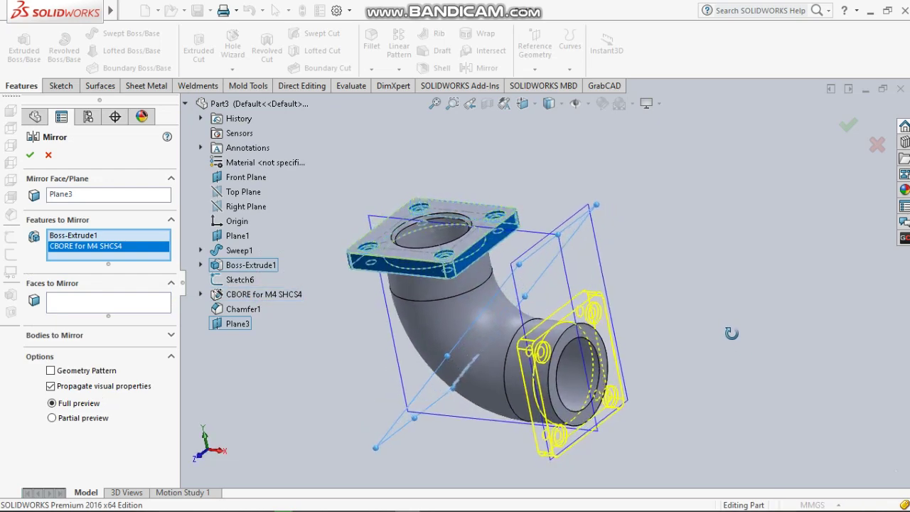
pyautogui.scroll(-2, 468, 438)
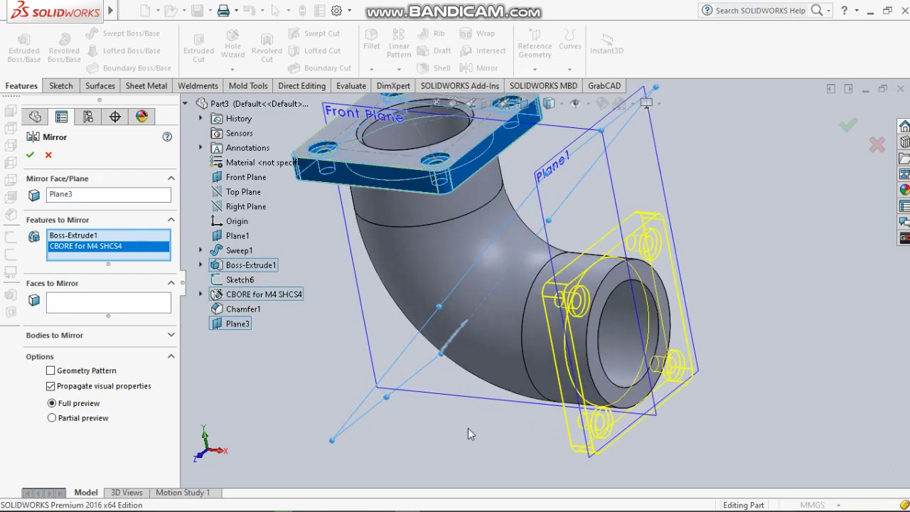
pyautogui.click(30, 155)
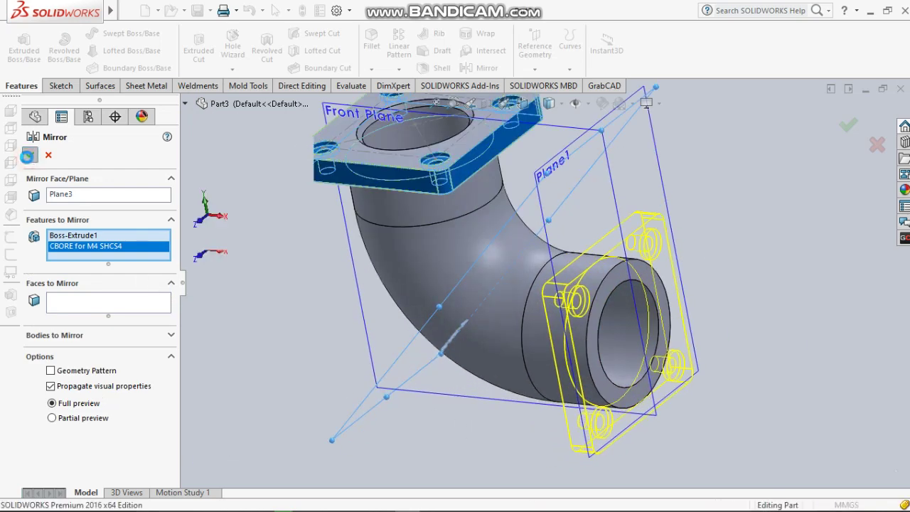
# Step: Hide Plane1 and Front Plane so their outlines no longer show
pyautogui.scroll(1, 799, 364)
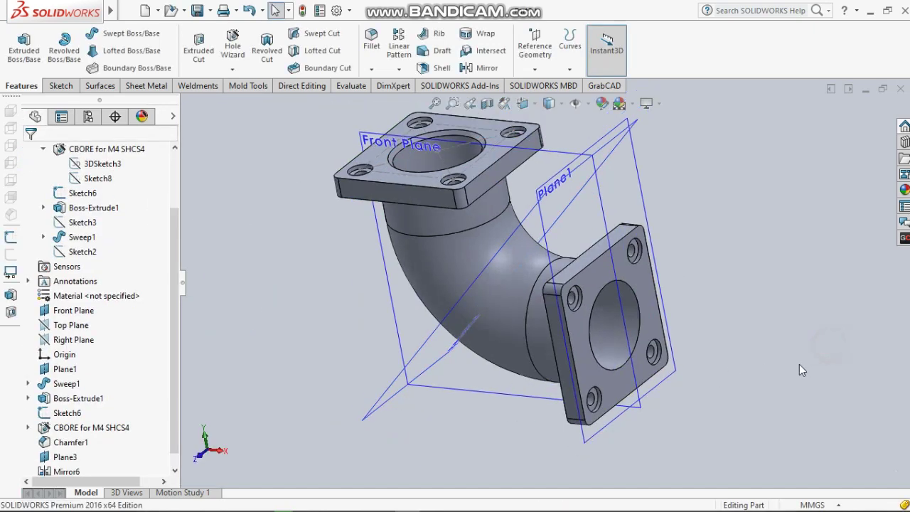
pyautogui.scroll(2, 678, 253)
pyautogui.scroll(-2, 663, 273)
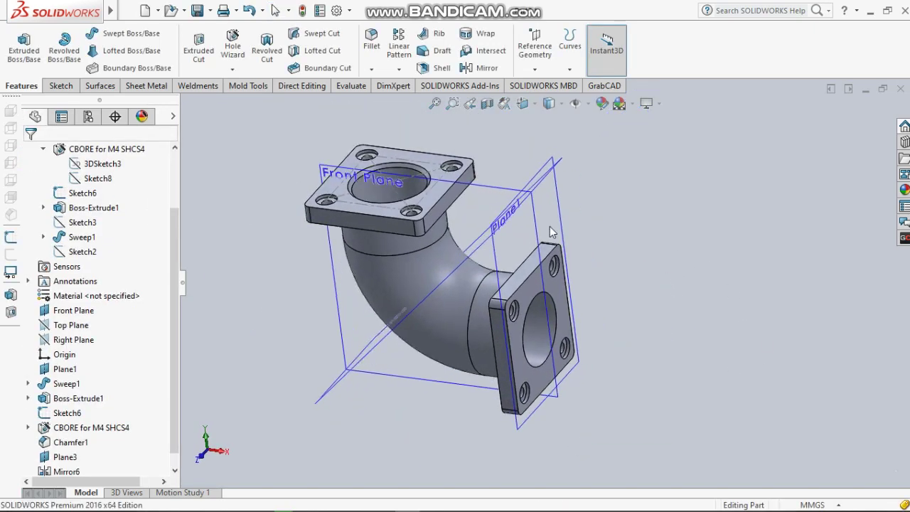
pyautogui.scroll(-2, 536, 192)
pyautogui.click(538, 185)
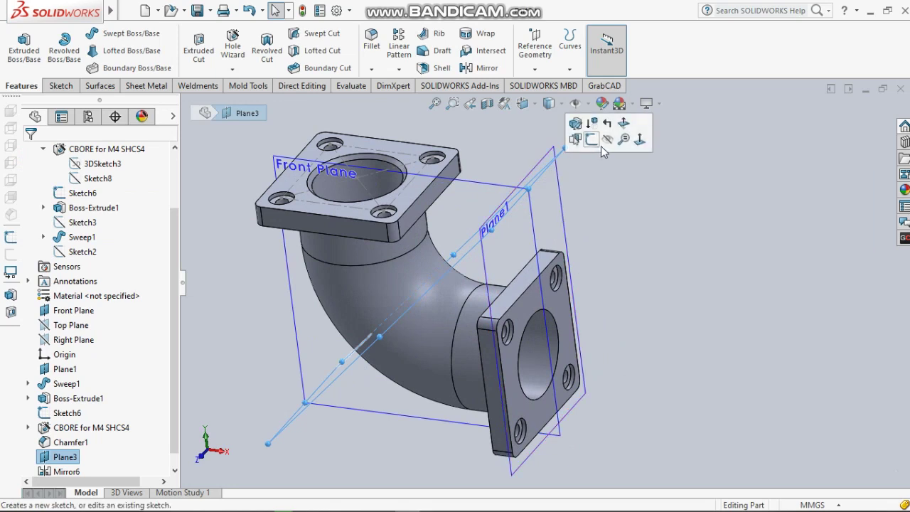
pyautogui.click(678, 239)
pyautogui.click(549, 172)
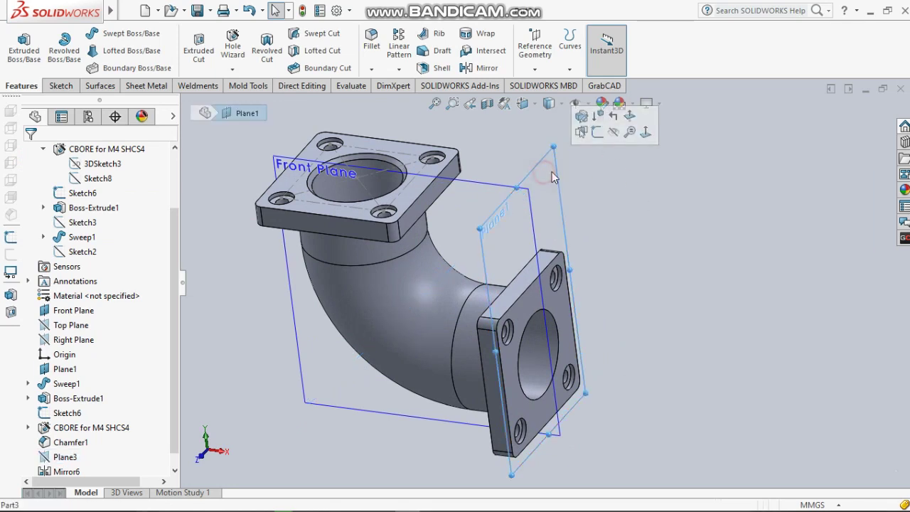
pyautogui.click(616, 142)
pyautogui.click(542, 195)
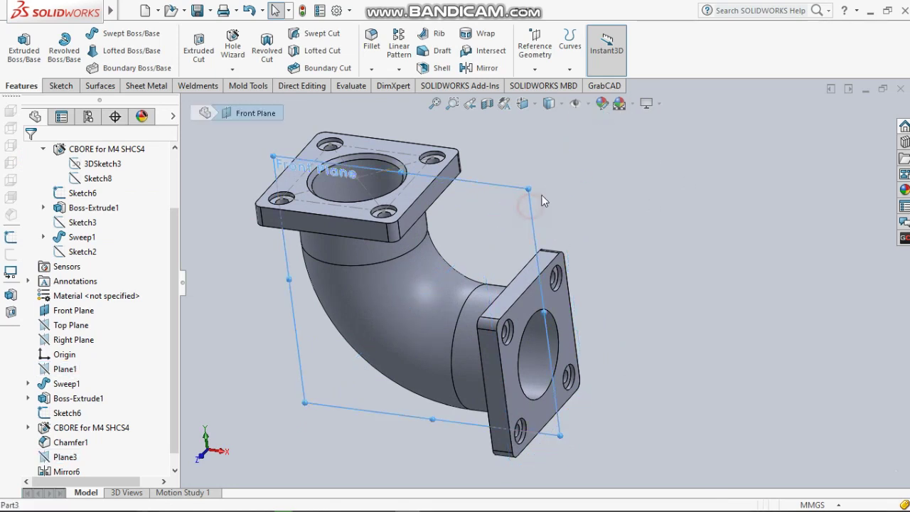
pyautogui.click(597, 170)
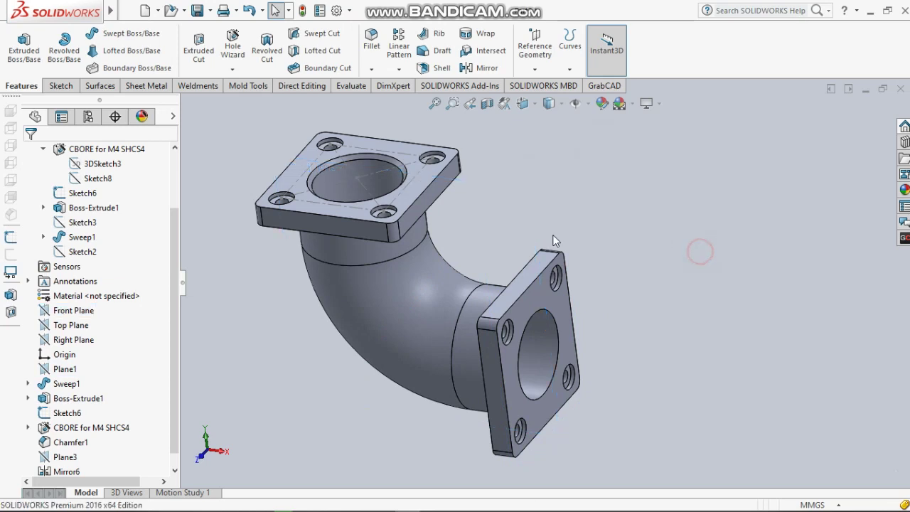
# Step: Chamfer the outlet flange's bore edge 10 mm at 45°, matching the inlet flange
pyautogui.click(371, 69)
pyautogui.click(392, 102)
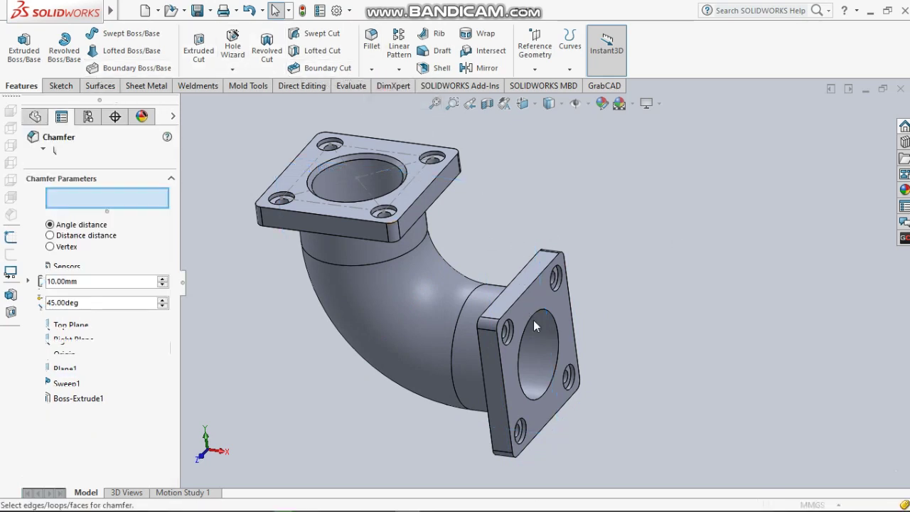
pyautogui.click(542, 313)
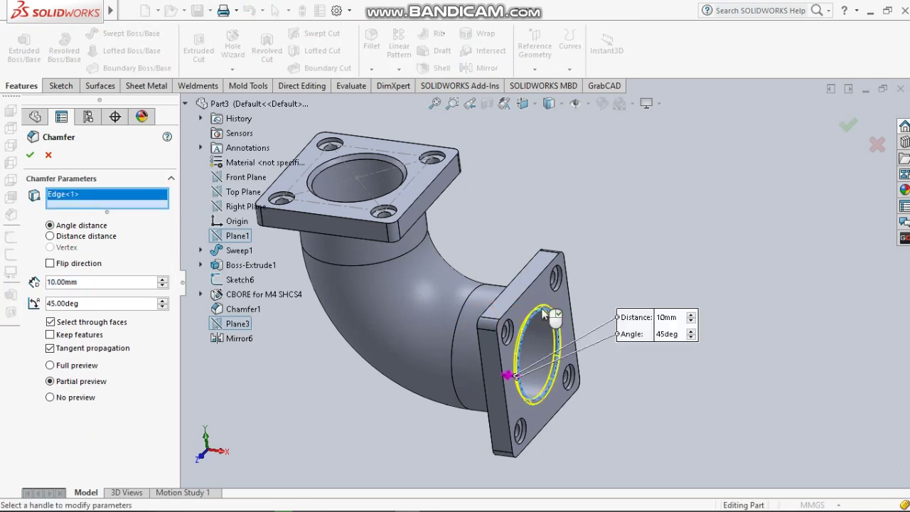
pyautogui.click(32, 155)
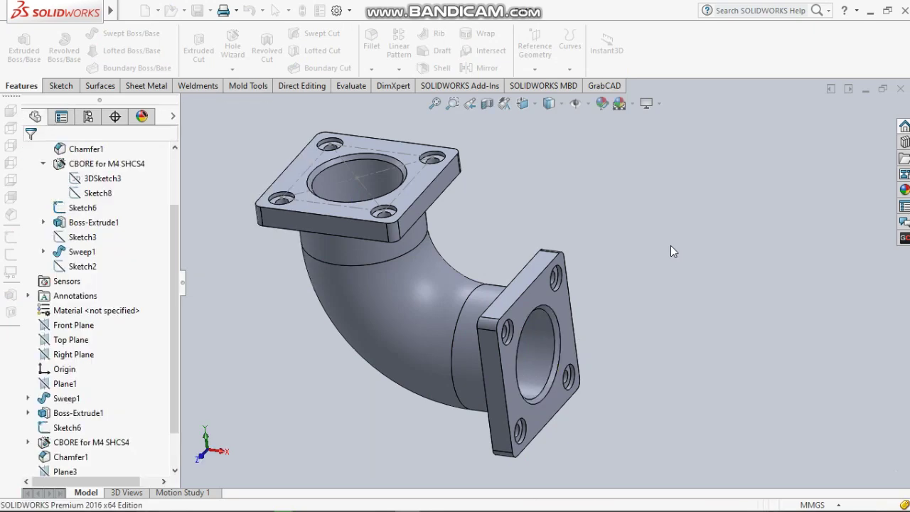
pyautogui.moveTo(463, 326)
pyautogui.mouseDown(button='middle')
pyautogui.moveTo(721, 251)
pyautogui.moveTo(466, 392)
pyautogui.mouseUp(button='middle')
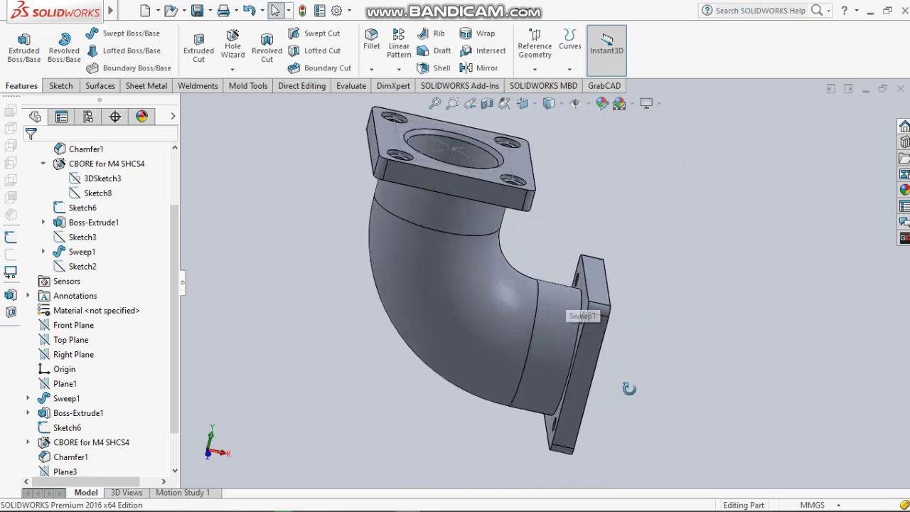
pyautogui.moveTo(466, 392)
pyautogui.mouseDown(button='middle')
pyautogui.moveTo(676, 336)
pyautogui.moveTo(476, 391)
pyautogui.moveTo(427, 380)
pyautogui.moveTo(409, 411)
pyautogui.moveTo(417, 409)
pyautogui.mouseUp(button='middle')
pyautogui.press('Escape')
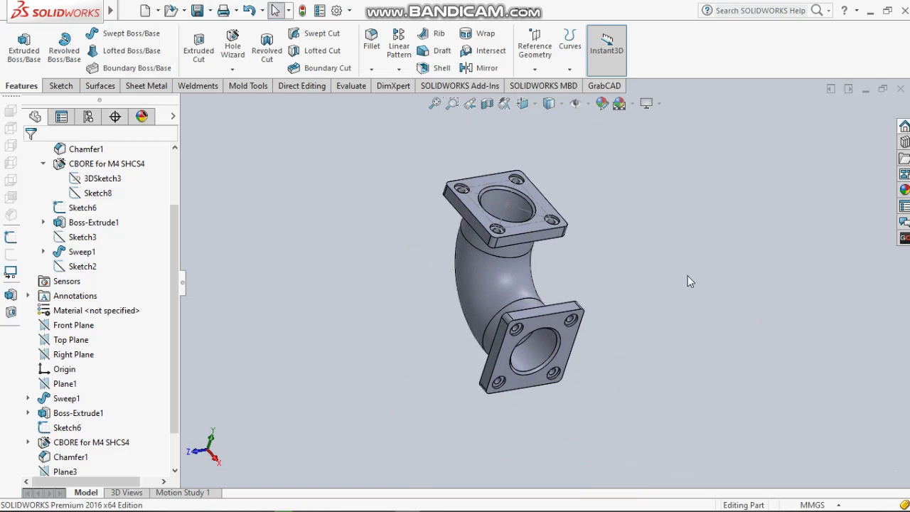